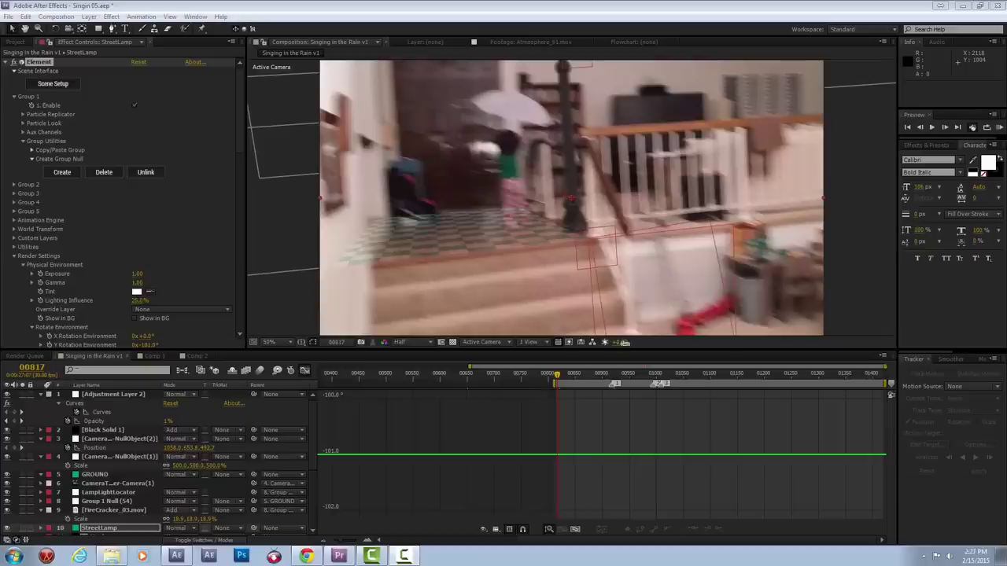
Step: Scrub through the Singing in the Rain composite, reviewing frames from 00944 to near the end
{"action": "left_click", "coordinate": [565, 375]}
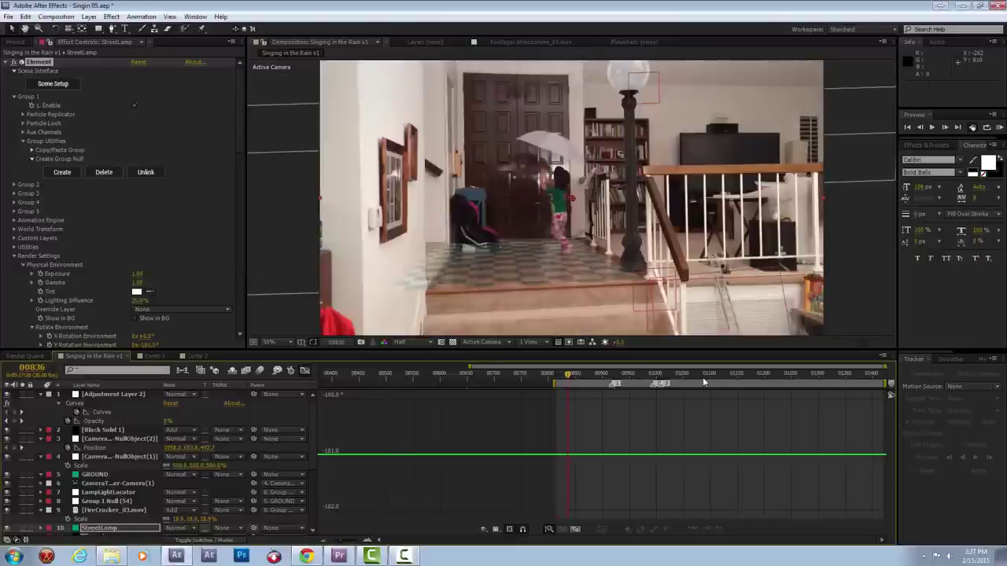
{"action": "left_click", "coordinate": [594, 375]}
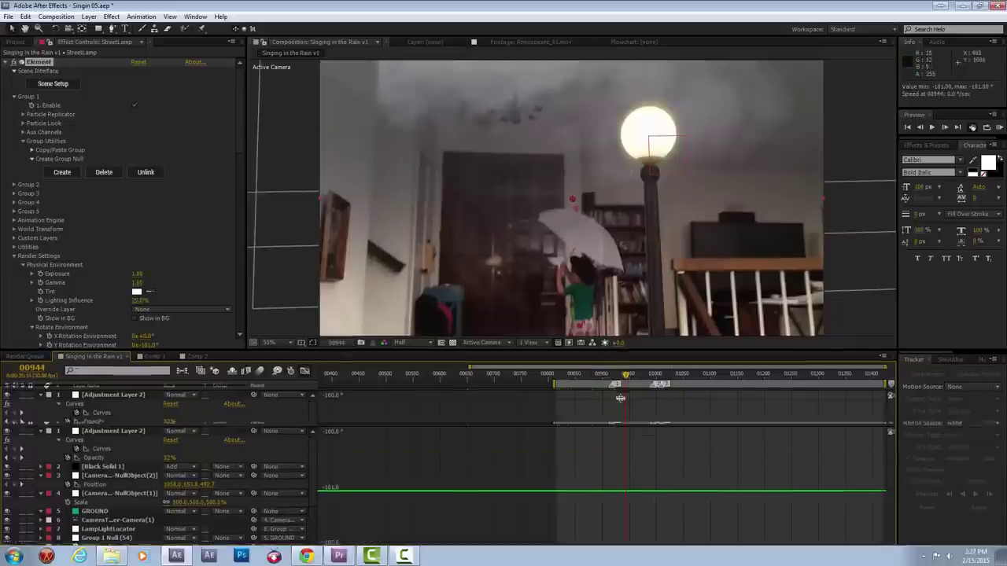
{"action": "left_click_drag", "start_coordinate": [624, 348], "coordinate": [630, 343]}
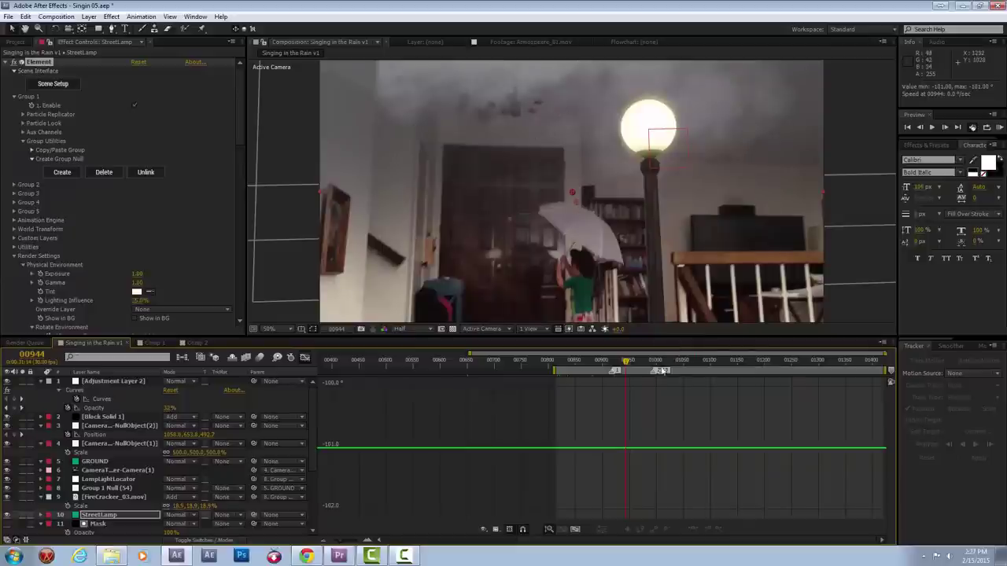
{"action": "left_click", "coordinate": [636, 364]}
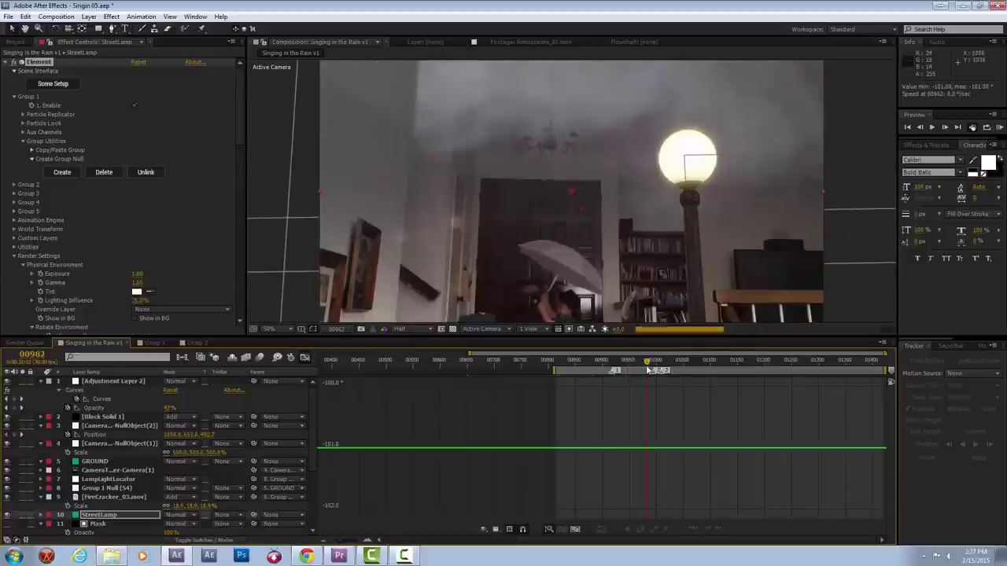
{"action": "left_click", "coordinate": [682, 362]}
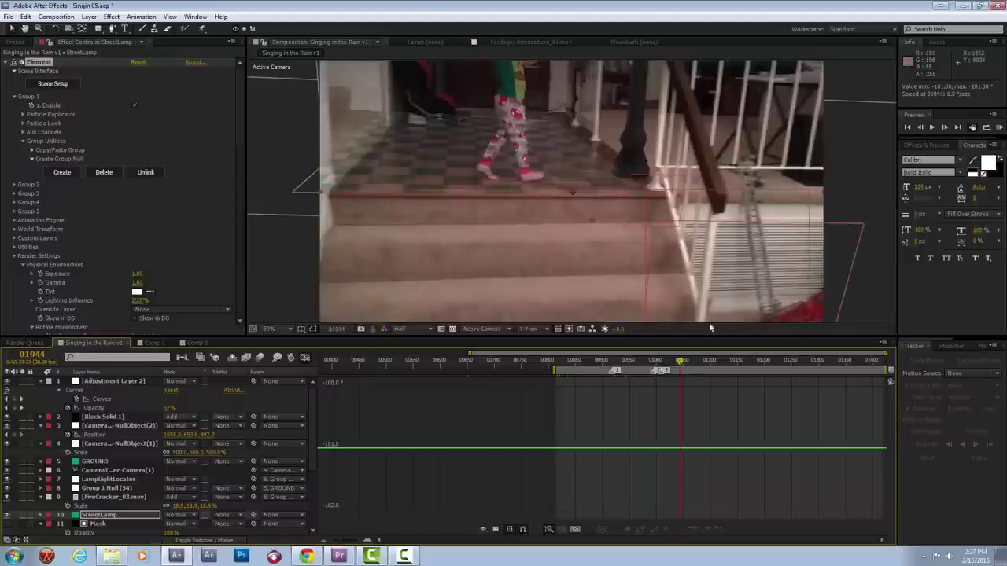
{"action": "left_click", "coordinate": [701, 362]}
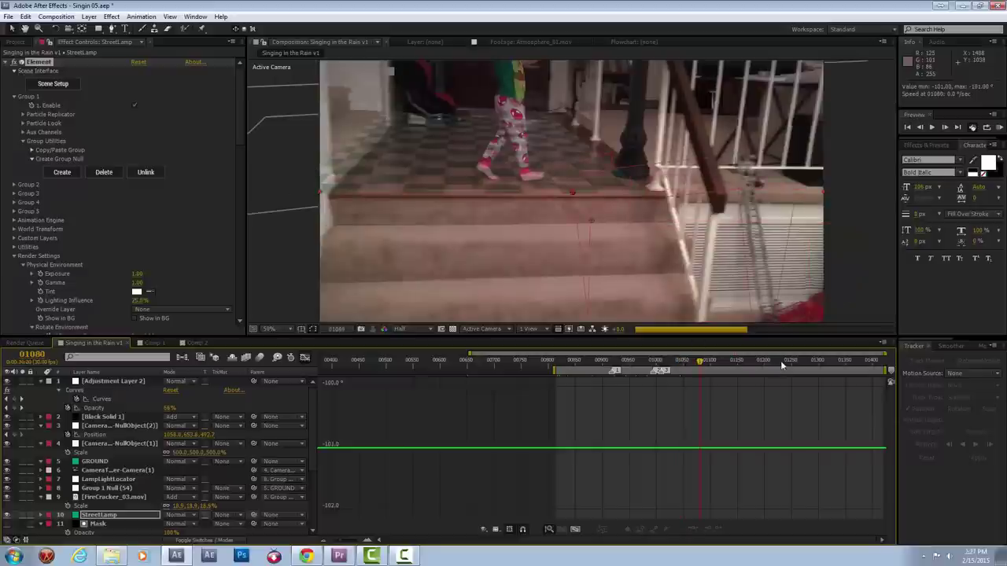
{"action": "left_click", "coordinate": [782, 364]}
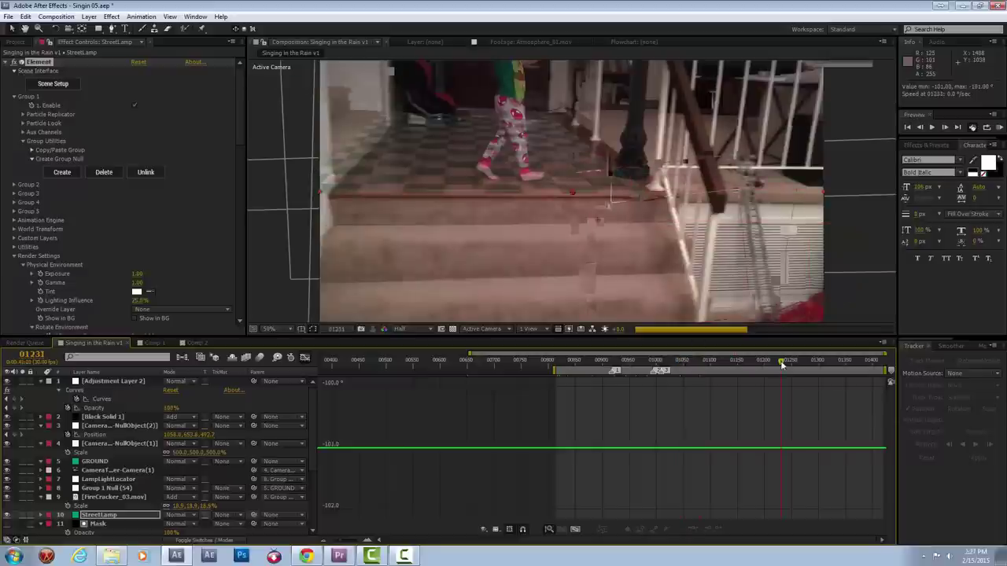
{"action": "left_click", "coordinate": [794, 364]}
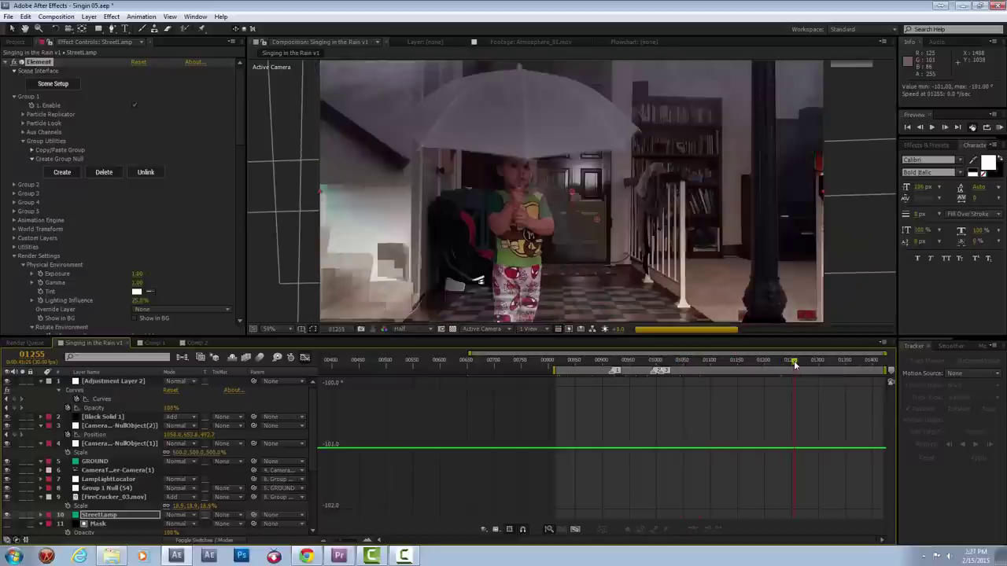
{"action": "left_click", "coordinate": [828, 363]}
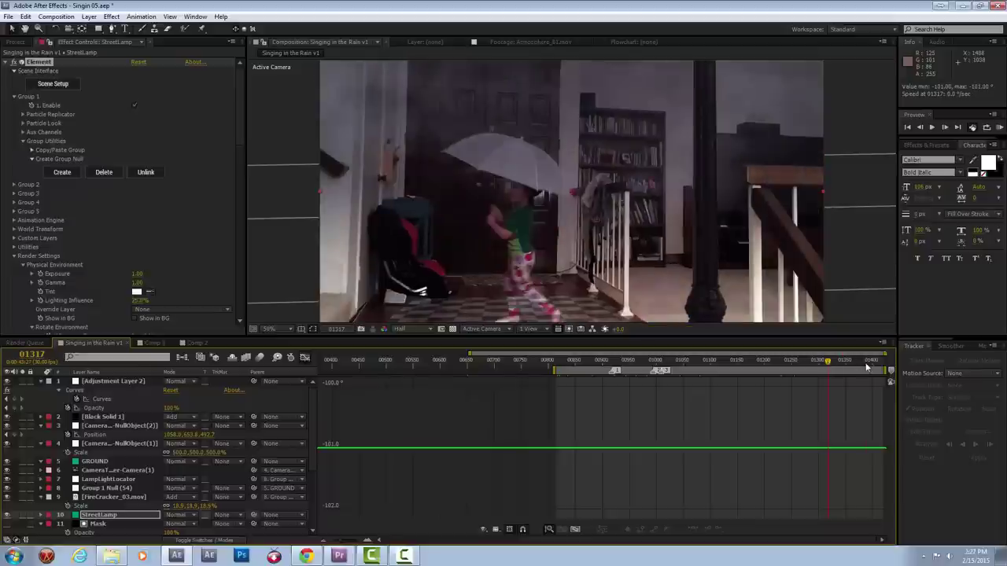
{"action": "left_click", "coordinate": [880, 362]}
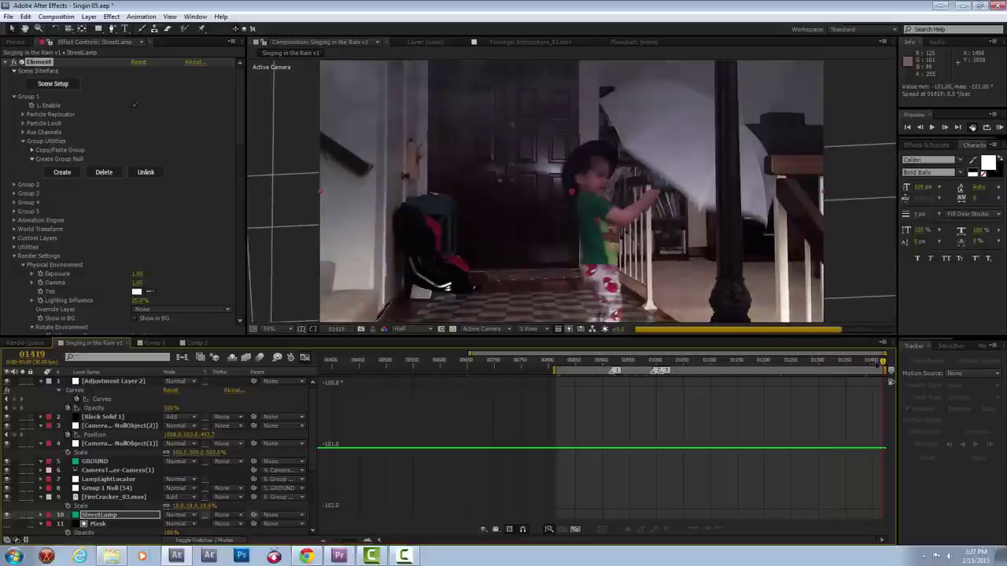
{"action": "left_click", "coordinate": [625, 362]}
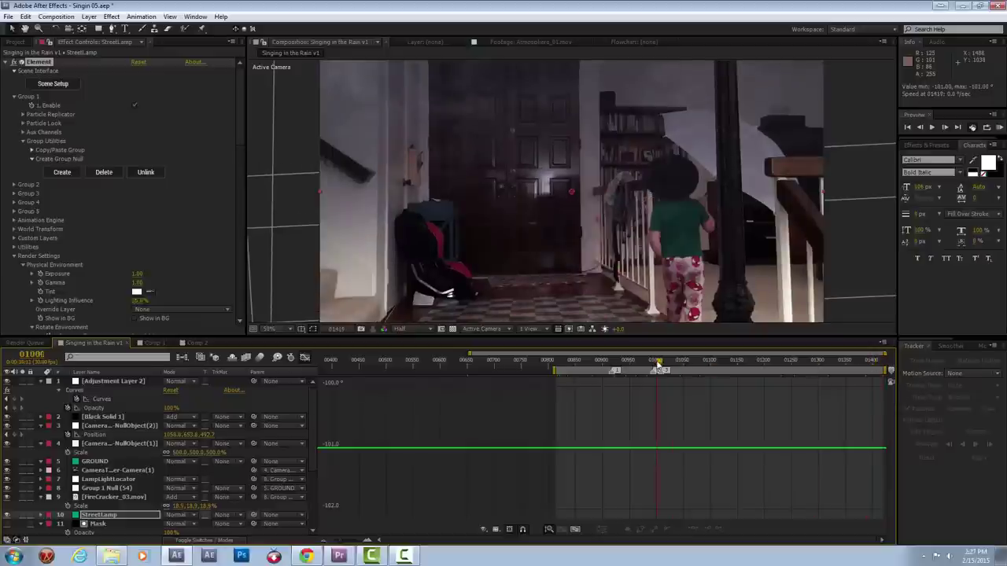
{"action": "left_click_drag", "start_coordinate": [657, 362], "coordinate": [596, 362]}
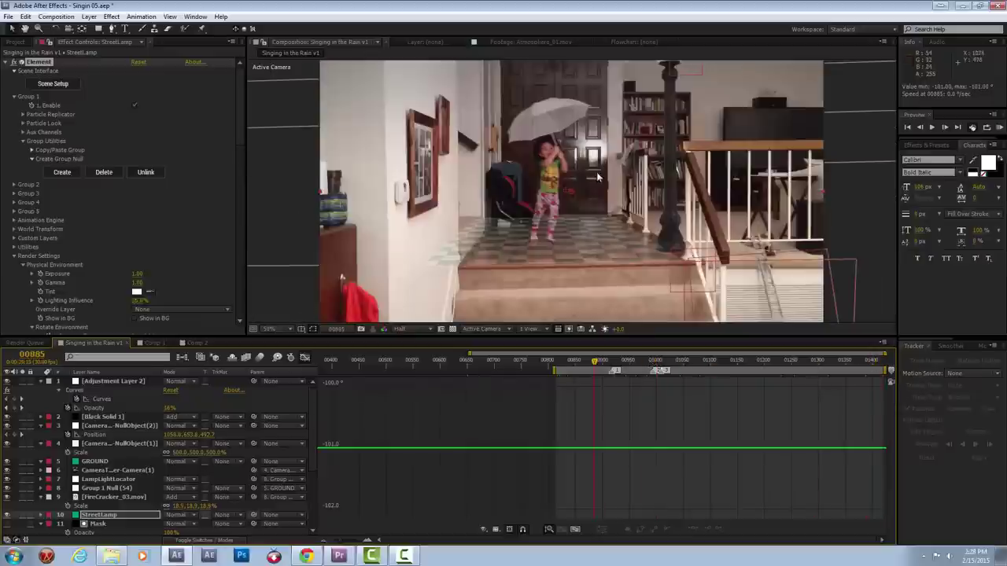
{"action": "left_click_drag", "start_coordinate": [571, 363], "coordinate": [783, 361]}
Step: Look over Comp 1 and the zoomed-out composite, then settle on Comp 2 with its black solid
{"action": "left_click", "coordinate": [160, 346]}
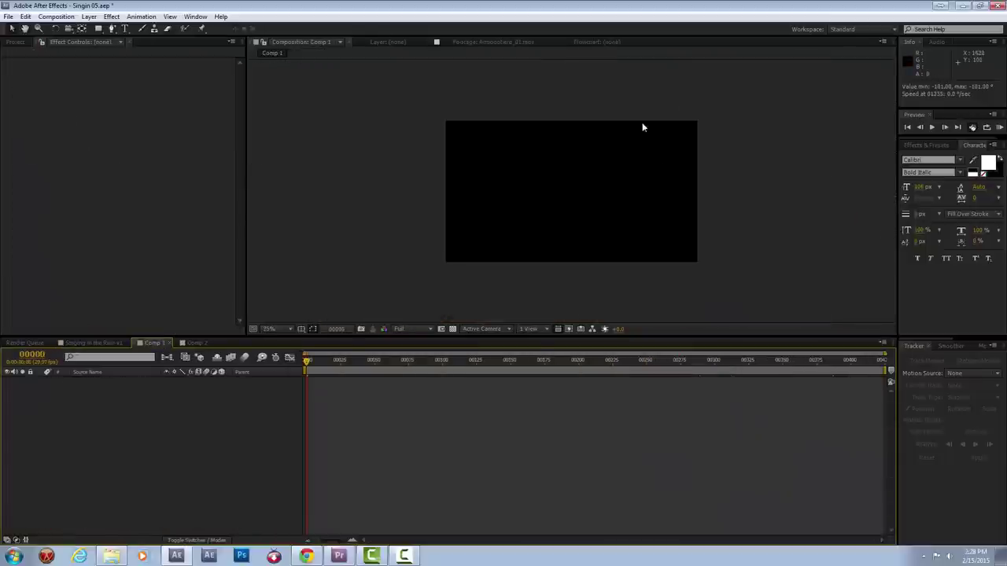
{"action": "left_click", "coordinate": [200, 344]}
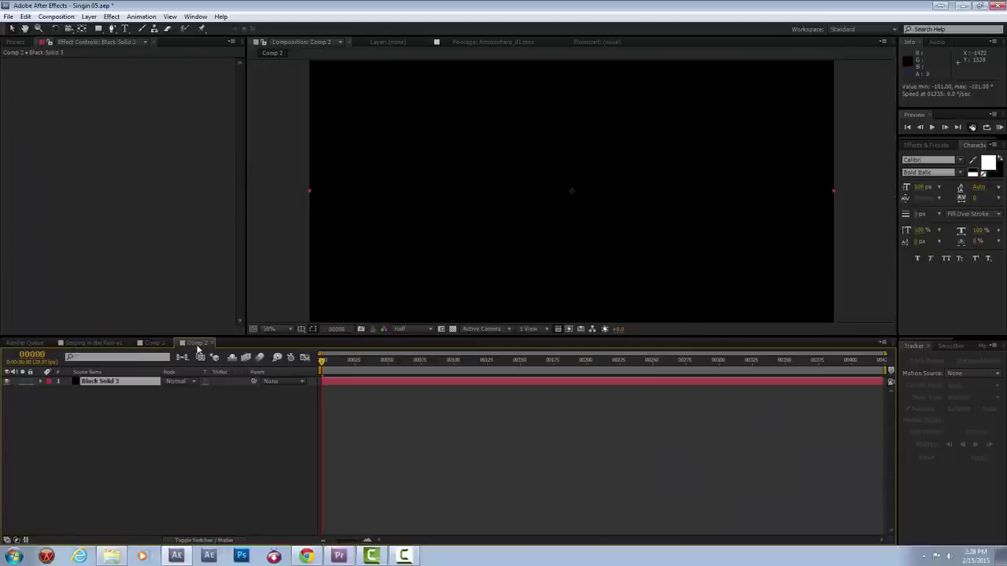
{"action": "left_click", "coordinate": [125, 344]}
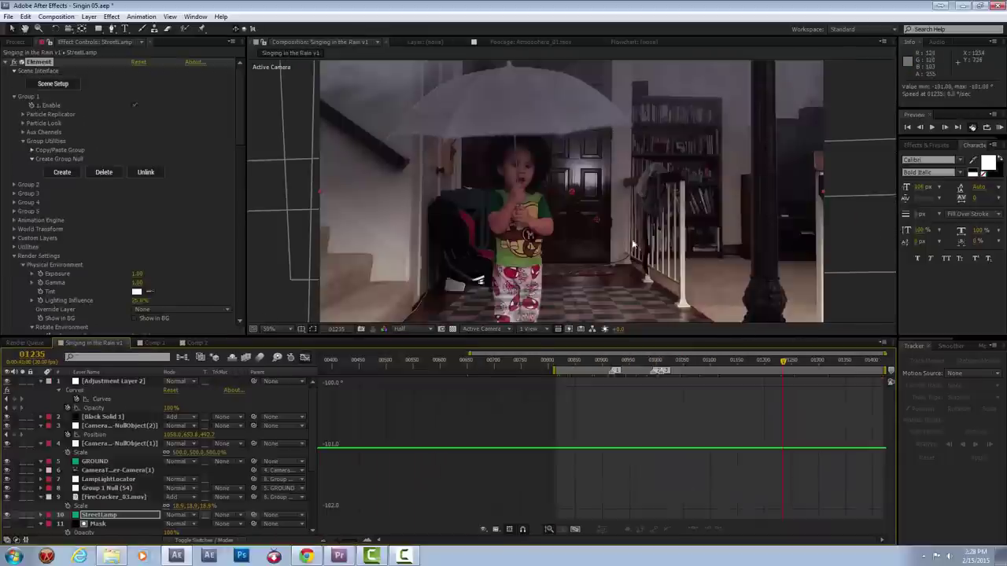
{"action": "key", "text": "comma"}
{"action": "key", "text": "comma"}
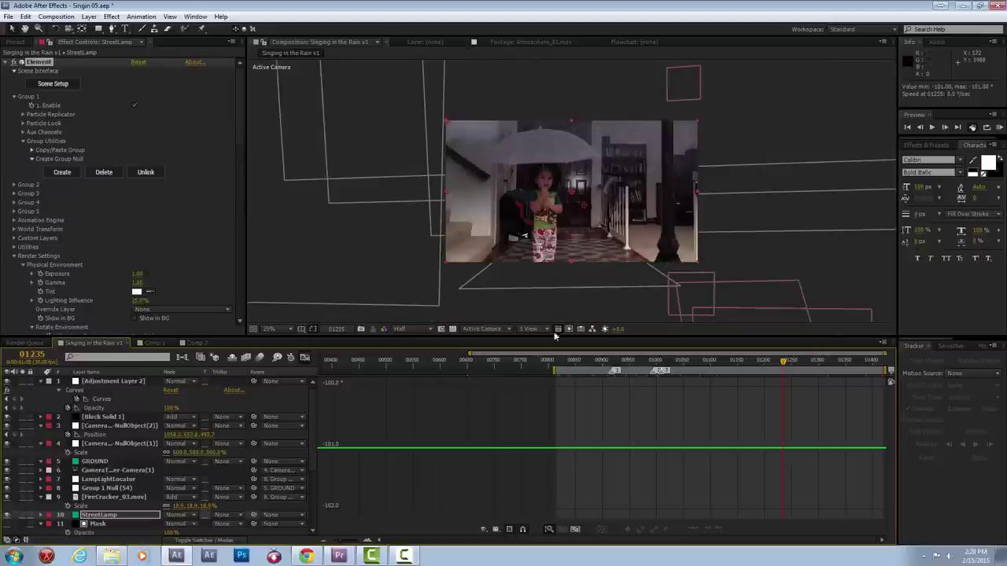
{"action": "left_click", "coordinate": [197, 345]}
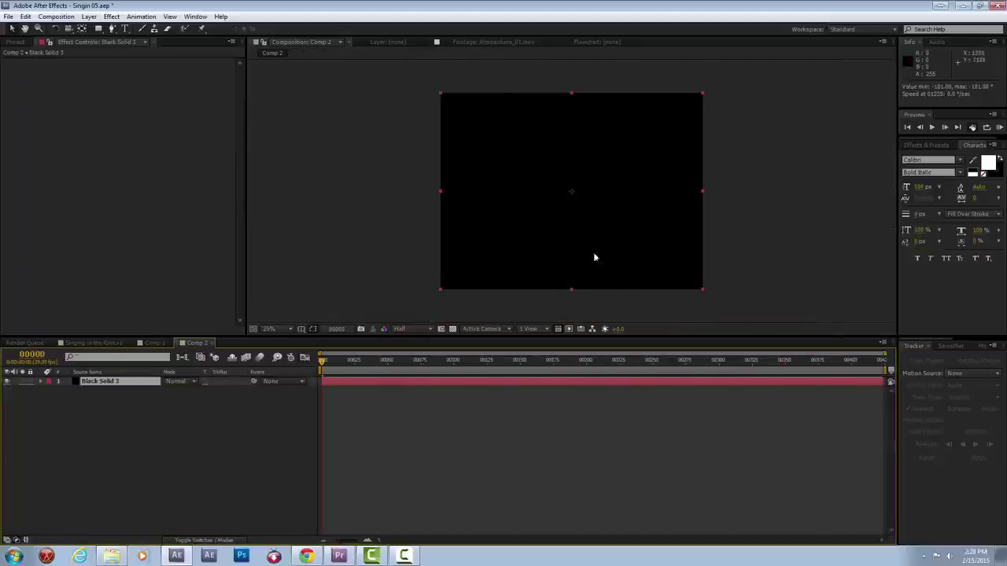
Step: Apply Particular to the black solid and set Emitter Size to 2000 x 1500
{"action": "right_click", "coordinate": [161, 381]}
{"action": "left_click", "coordinate": [191, 528]}
{"action": "left_click", "coordinate": [14, 80]}
{"action": "left_click", "coordinate": [165, 98]}
{"action": "left_click", "coordinate": [150, 119]}
{"action": "type", "text": "00"}
{"action": "key", "text": "Tab"}
{"action": "type", "text": "1500"}
{"action": "key", "text": "Return"}
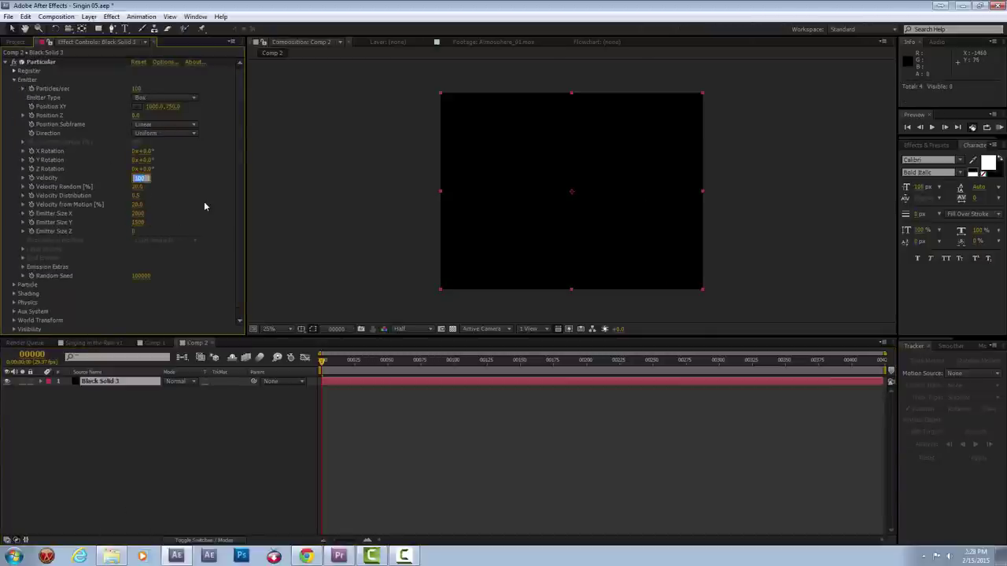
Step: Draw a rising Size over Life curve so particles grow, and preview
{"action": "left_click", "coordinate": [23, 232]}
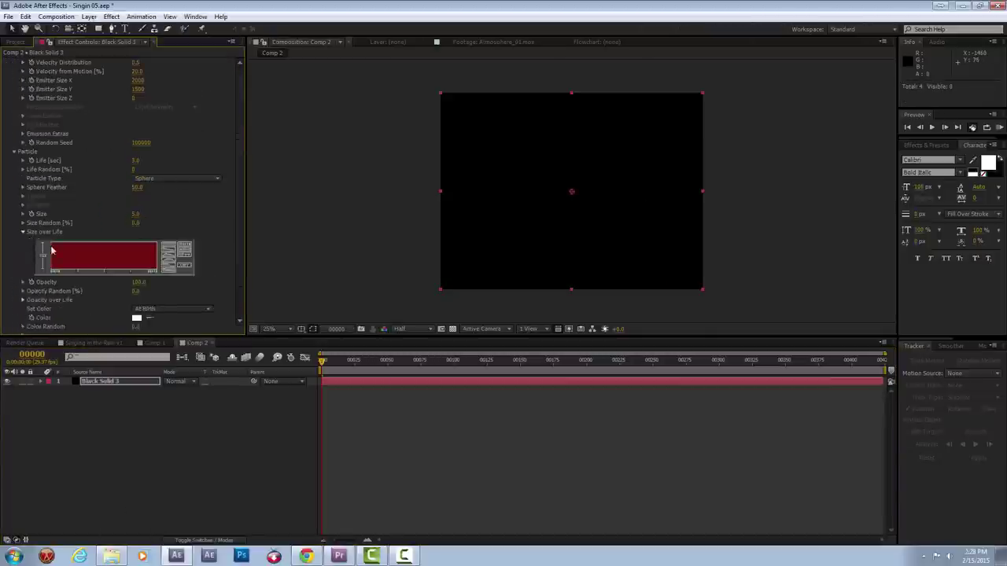
{"action": "left_click_drag", "start_coordinate": [157, 244], "coordinate": [50, 273]}
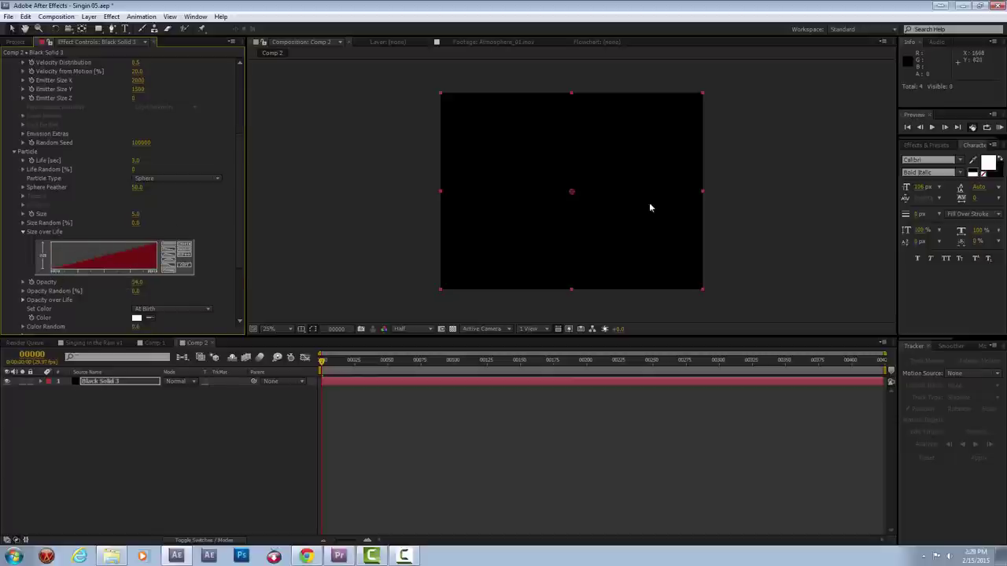
{"action": "key", "text": "KP_0"}
{"action": "scroll", "coordinate": [596, 221], "scroll_direction": "up", "scroll_amount": 4}
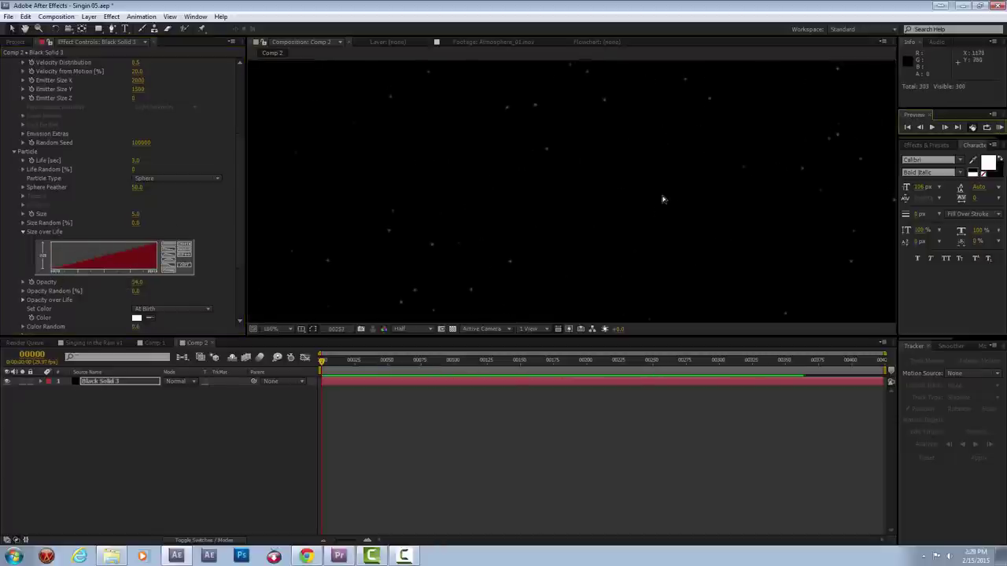
{"action": "scroll", "coordinate": [662, 198], "scroll_direction": "down", "scroll_amount": 2}
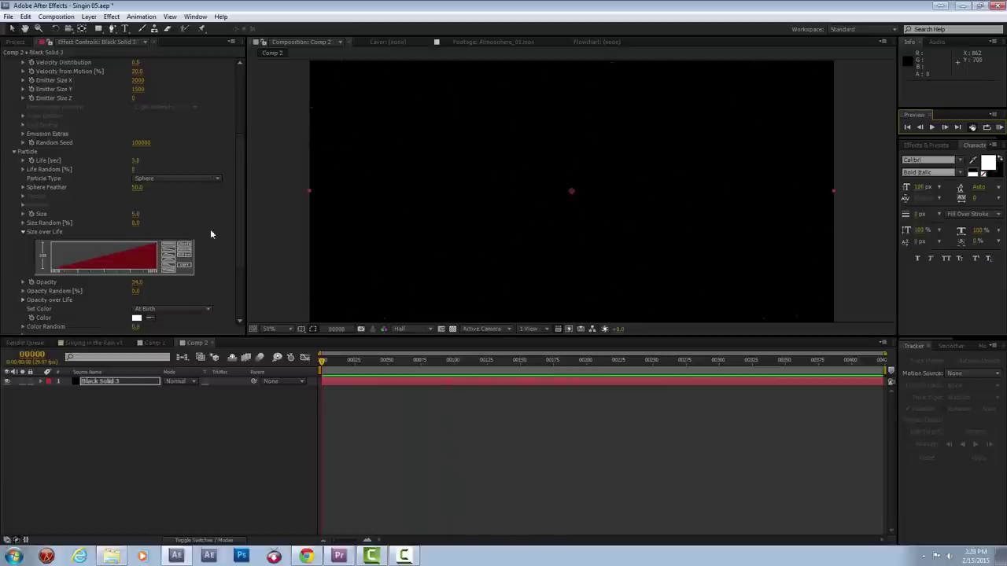
Step: Shape the Opacity over Life curve so particles fade out at end of life
{"action": "left_click", "coordinate": [23, 299]}
{"action": "left_click_drag", "start_coordinate": [147, 309], "coordinate": [154, 302]}
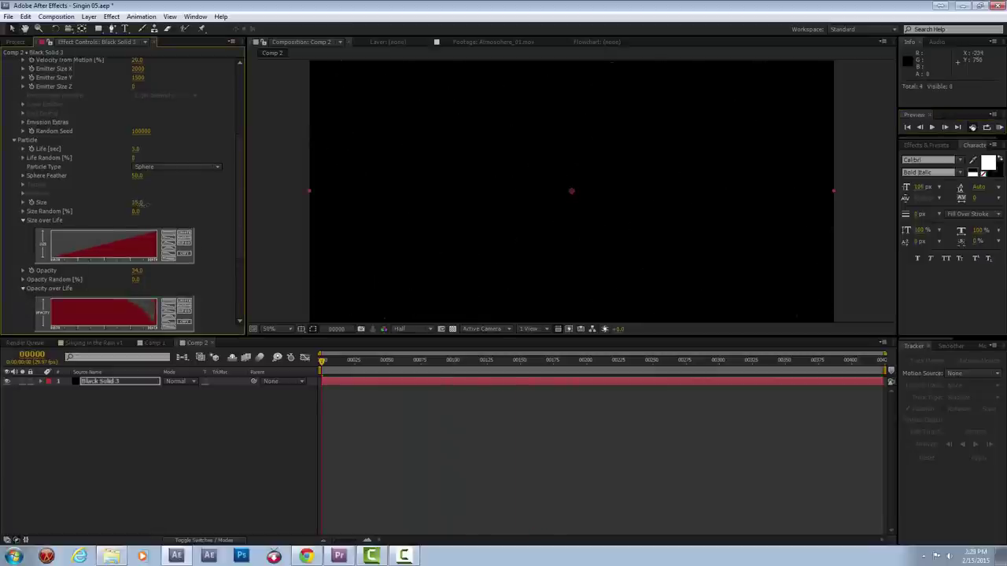
{"action": "left_click", "coordinate": [999, 126]}
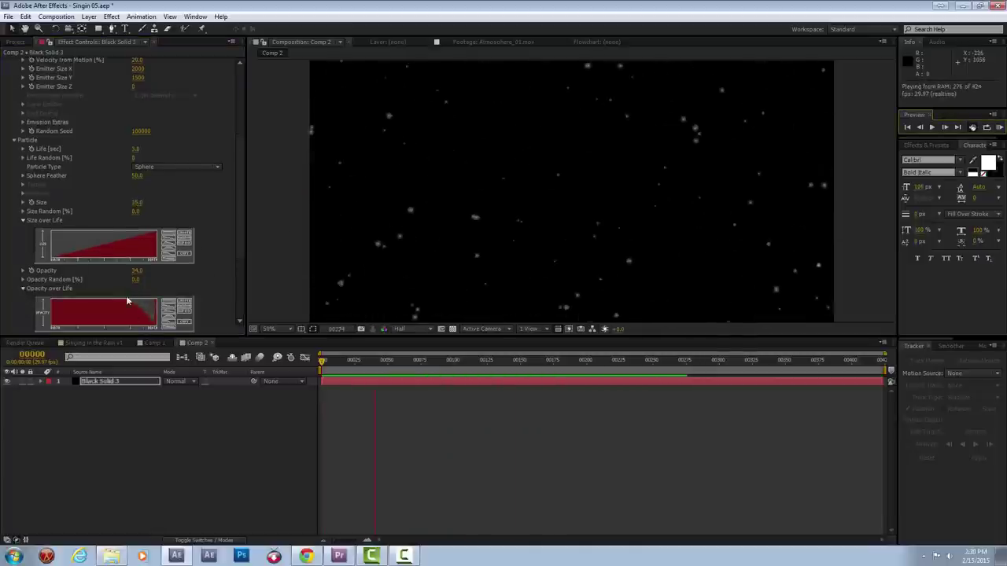
{"action": "left_click_drag", "start_coordinate": [148, 315], "coordinate": [157, 330]}
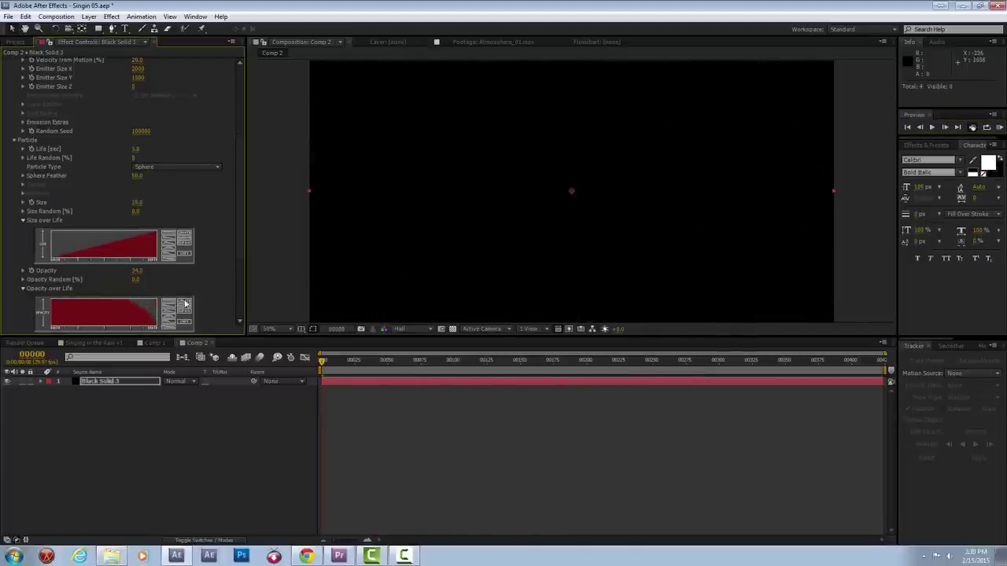
{"action": "key", "text": "KP_0"}
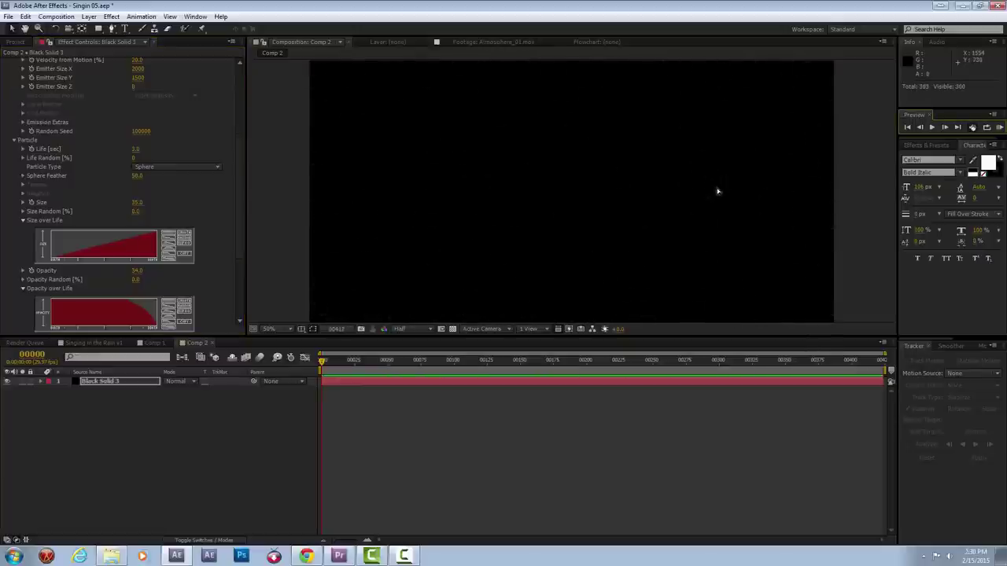
{"action": "left_click", "coordinate": [156, 166]}
Step: Enter 0 for Life Random and drop Sphere Feather to 0 for hard-edged particles
{"action": "type", "text": "0"}
{"action": "key", "text": "Return"}
{"action": "scroll", "coordinate": [194, 217], "scroll_direction": "up", "scroll_amount": 5}
{"action": "key", "text": "KP_0"}
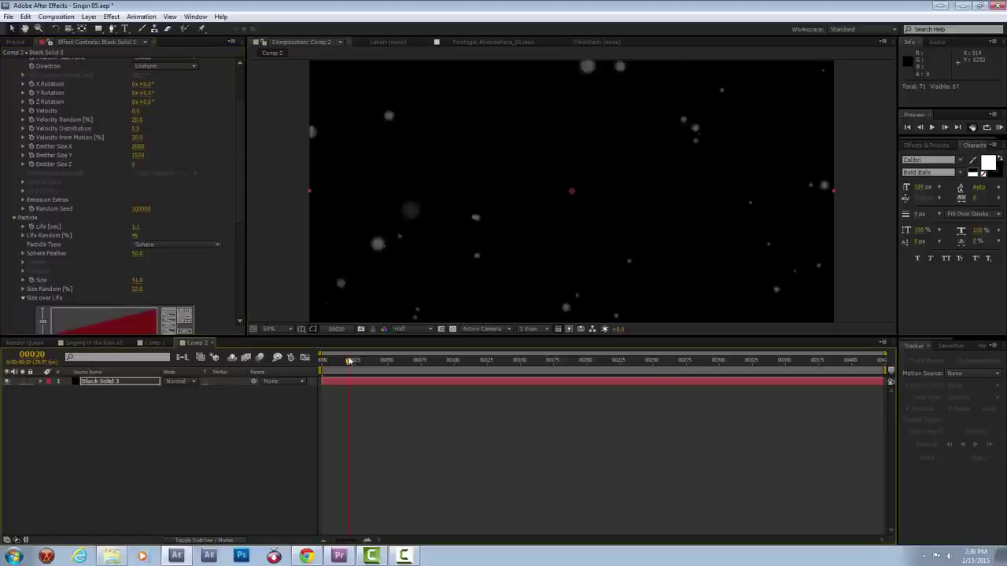
{"action": "key", "text": "comma"}
{"action": "scroll", "coordinate": [158, 236], "scroll_direction": "down", "scroll_amount": 1}
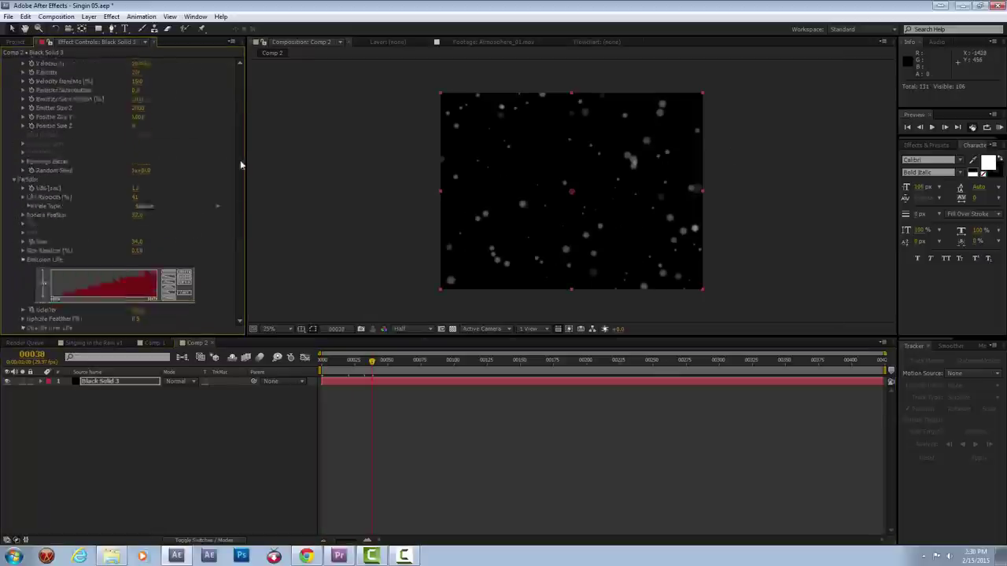
{"action": "left_click_drag", "start_coordinate": [137, 253], "coordinate": [129, 252]}
{"action": "key", "text": "period"}
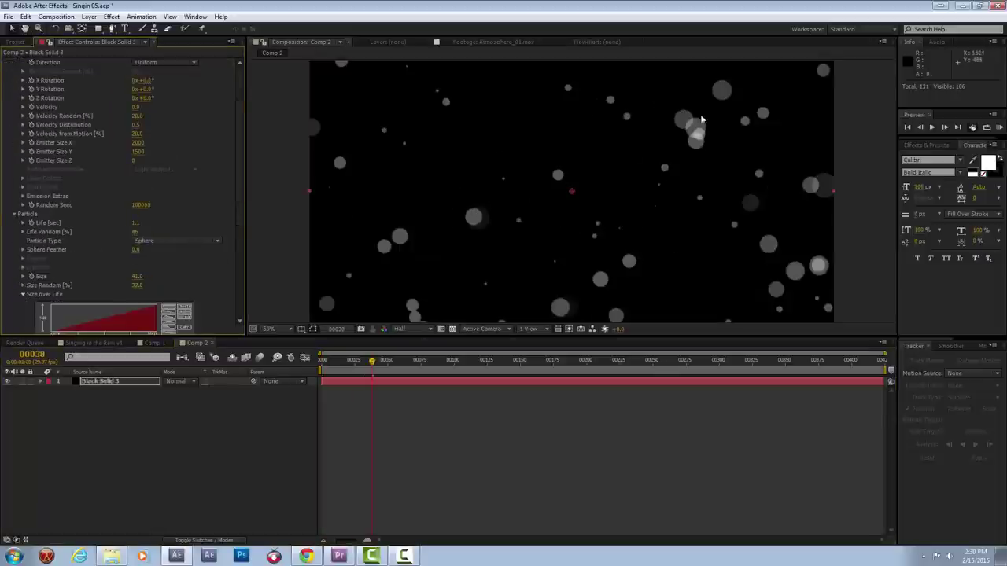
{"action": "scroll", "coordinate": [157, 197], "scroll_direction": "up", "scroll_amount": 10}
Step: Raise Particles/sec to 1000 and preview the dense particle field
{"action": "left_click", "coordinate": [141, 92]}
{"action": "type", "text": "1000"}
{"action": "key", "text": "Return"}
{"action": "left_click_drag", "start_coordinate": [240, 102], "coordinate": [242, 272]}
{"action": "key", "text": "KP_0"}
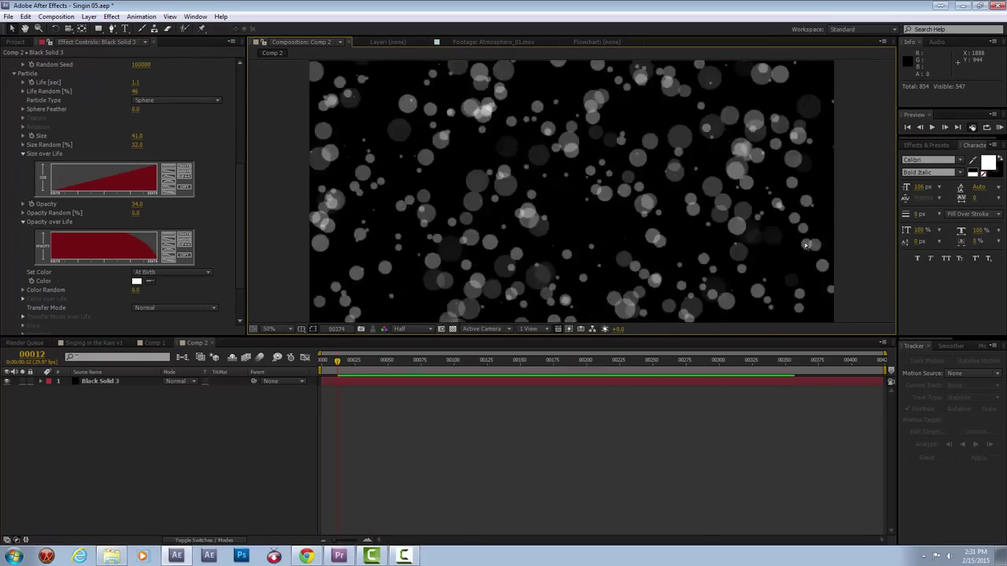
{"action": "key", "text": "comma"}
{"action": "key", "text": "comma"}
{"action": "key", "text": "comma"}
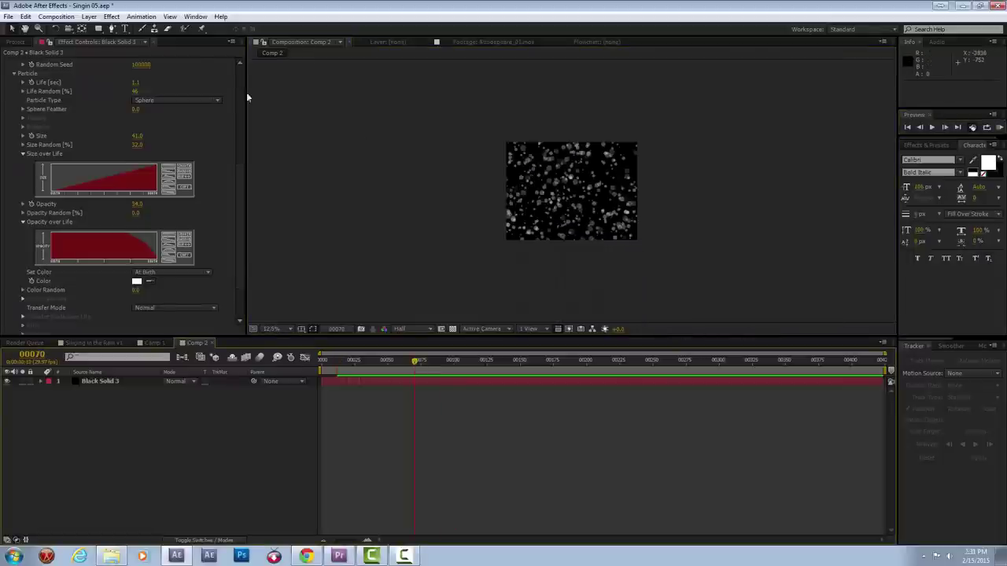
Step: Add Find Edges to the particles to turn them into bubble rings
{"action": "right_click", "coordinate": [96, 169]}
{"action": "mouse_move", "coordinate": [159, 433]}
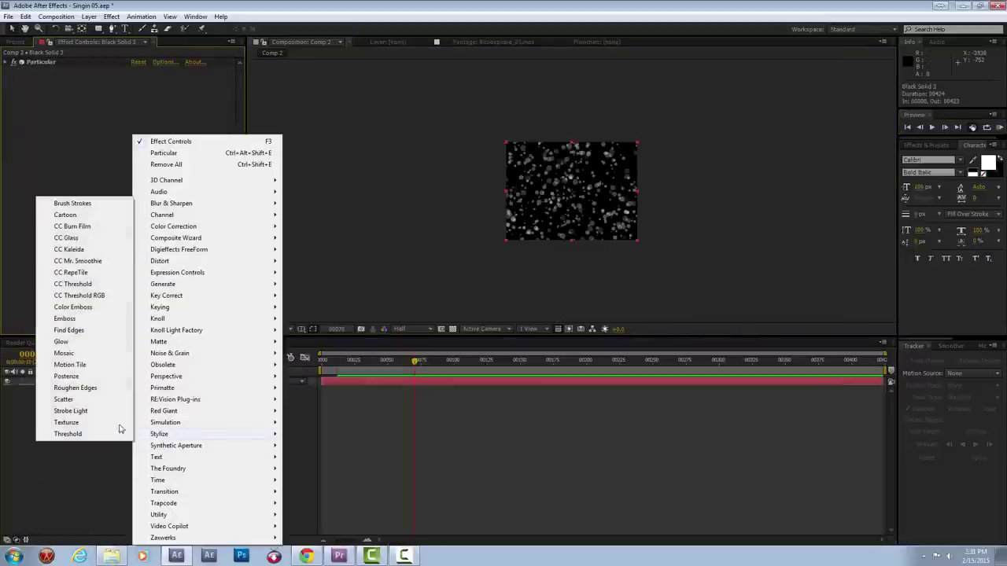
{"action": "left_click", "coordinate": [68, 331]}
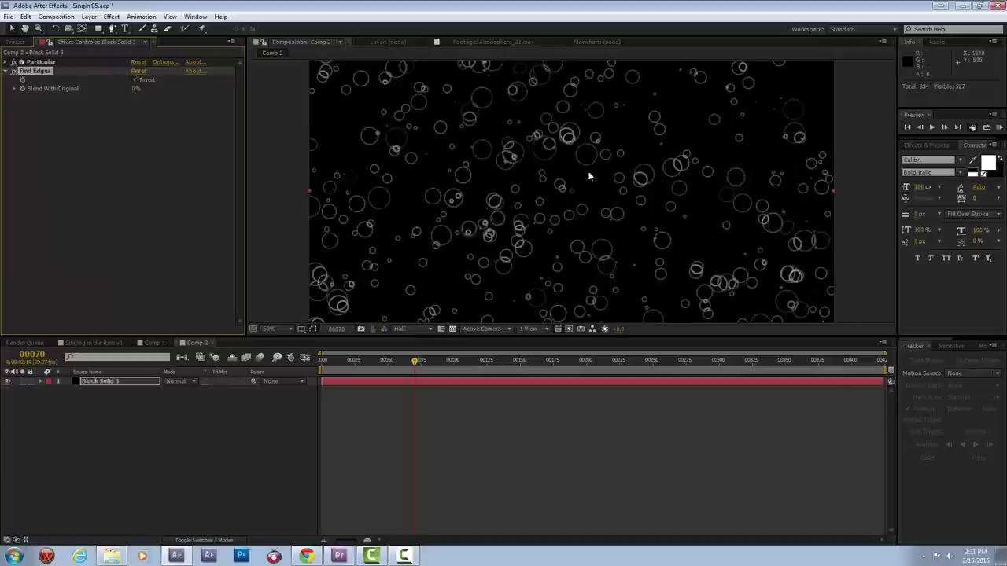
{"action": "key", "text": "space"}
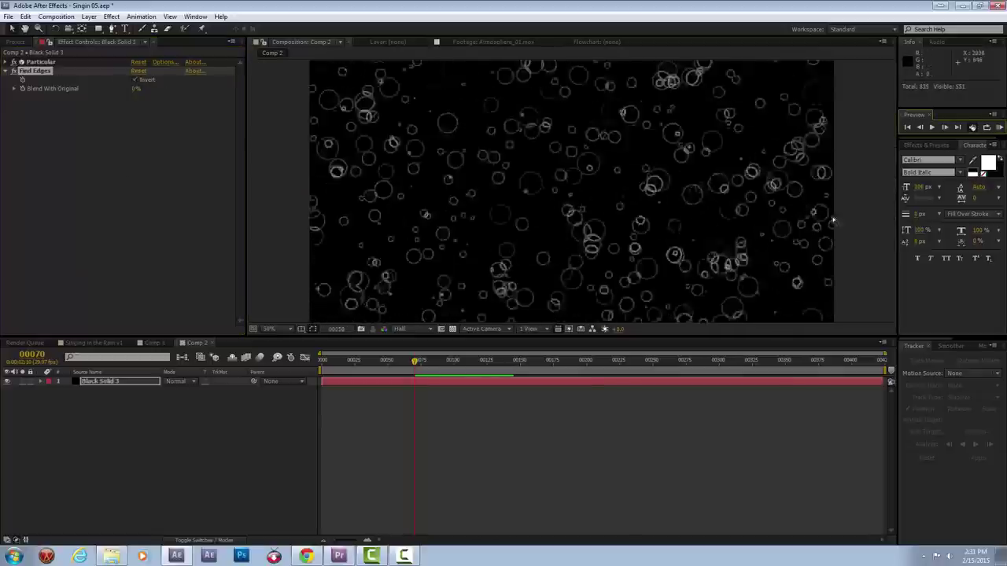
Step: Add Echo with 3 echoes, Echo Time -0.233 and a lowered decay
{"action": "right_click", "coordinate": [144, 127]}
{"action": "mouse_move", "coordinate": [187, 263]}
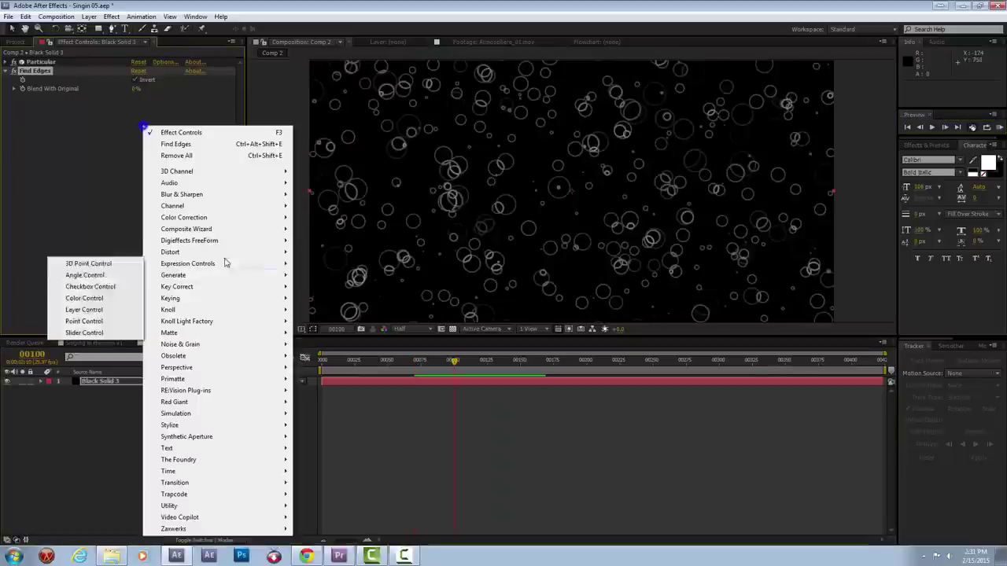
{"action": "left_click", "coordinate": [82, 429]}
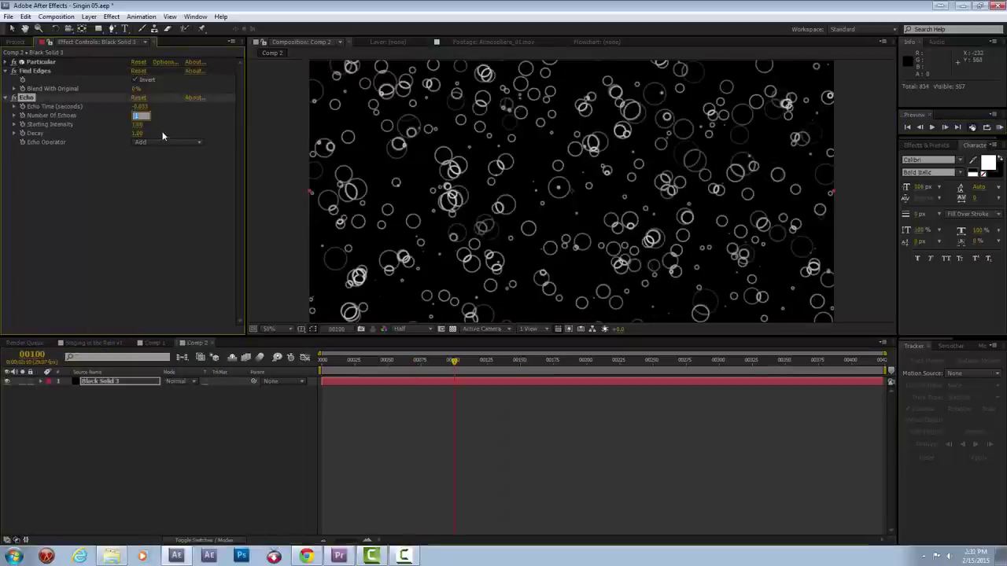
{"action": "type", "text": "3"}
{"action": "key", "text": "Return"}
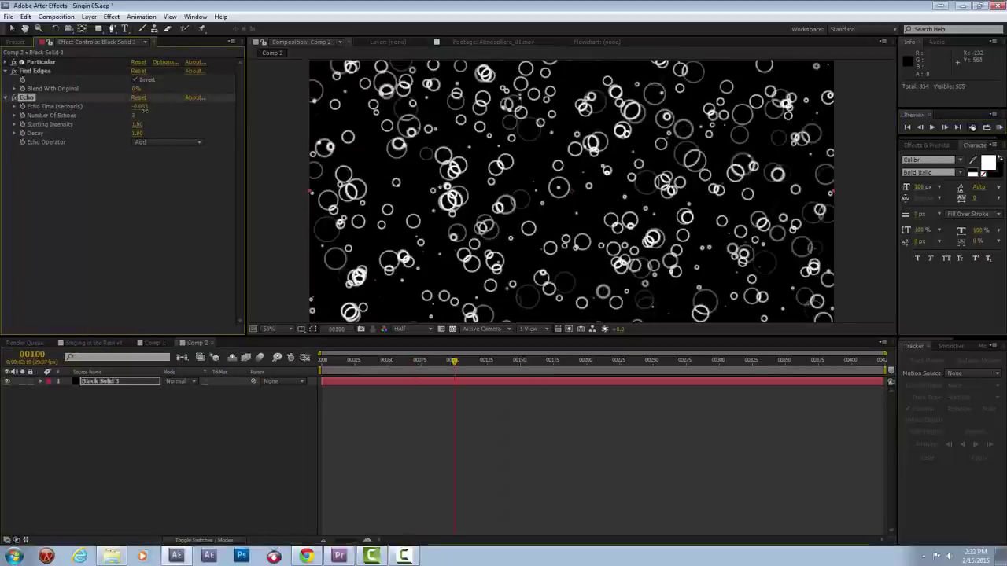
{"action": "key", "text": "Return"}
{"action": "left_click_drag", "start_coordinate": [137, 133], "coordinate": [118, 134]}
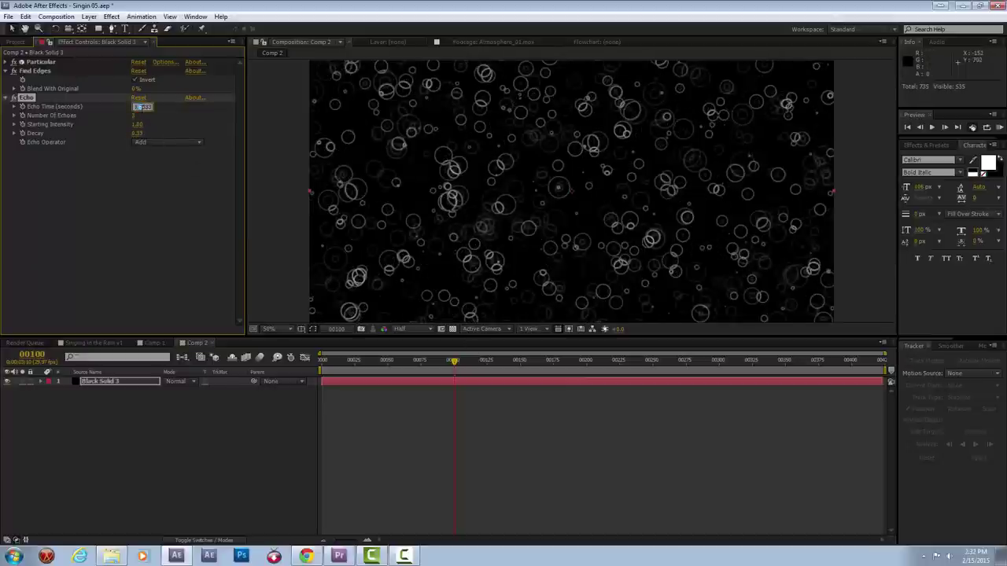
{"action": "type", "text": "-0.233"}
{"action": "key", "text": "Return"}
{"action": "scroll", "coordinate": [617, 151], "scroll_direction": "up", "scroll_amount": 2}
{"action": "scroll", "coordinate": [652, 228], "scroll_direction": "down", "scroll_amount": 2}
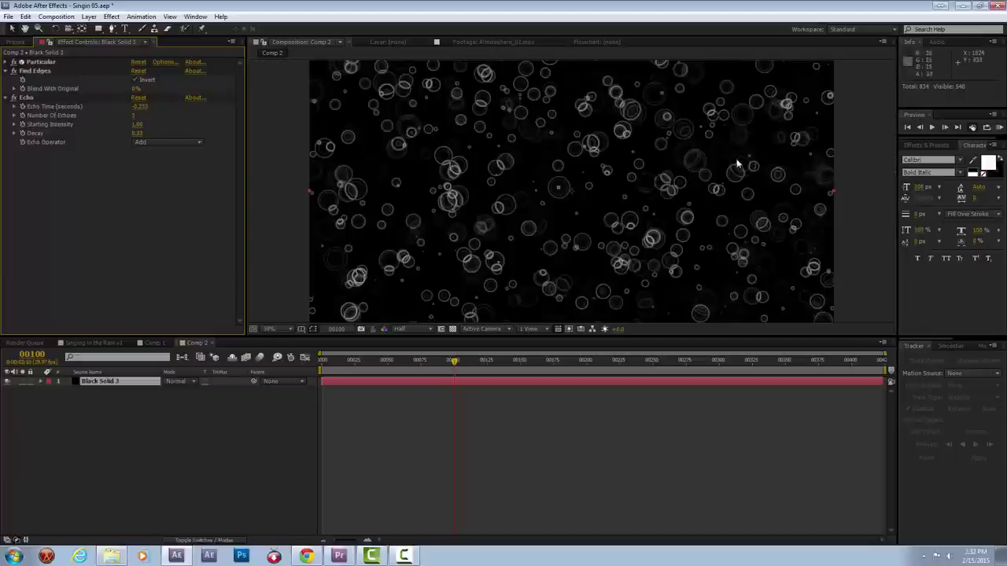
Step: Add a light Fast Blur to the bubbles
{"action": "right_click", "coordinate": [123, 132]}
{"action": "left_click", "coordinate": [157, 211]}
{"action": "left_click", "coordinate": [63, 308]}
{"action": "left_click_drag", "start_coordinate": [143, 159], "coordinate": [126, 159]}
{"action": "scroll", "coordinate": [715, 203], "scroll_direction": "down", "scroll_amount": 1}
{"action": "scroll", "coordinate": [602, 220], "scroll_direction": "up", "scroll_amount": 1}
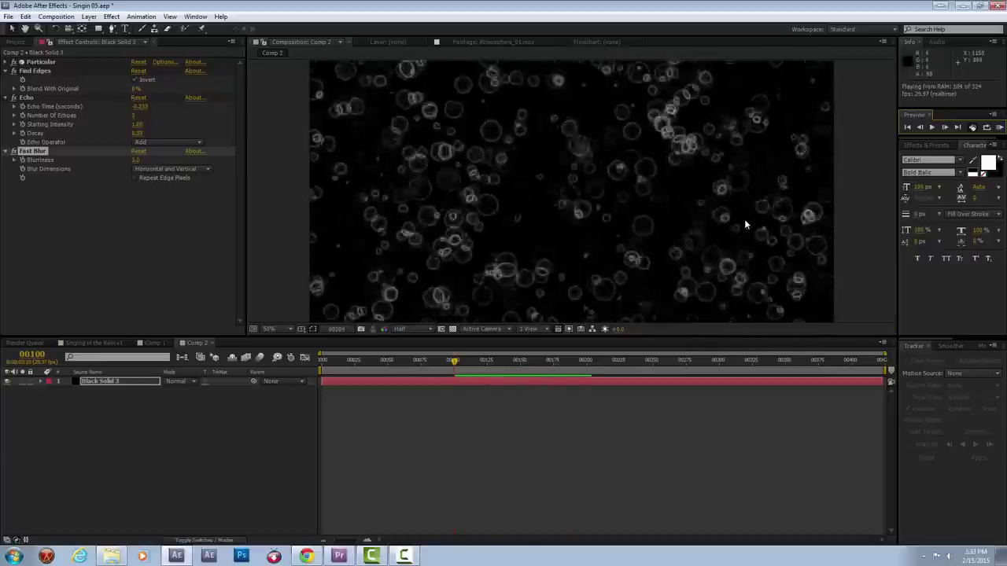
{"action": "scroll", "coordinate": [743, 210], "scroll_direction": "down", "scroll_amount": 1}
Step: Nest Comp 2 in a new composition as a 3D layer rotated flat like a floor
{"action": "key", "text": "ctrl+0"}
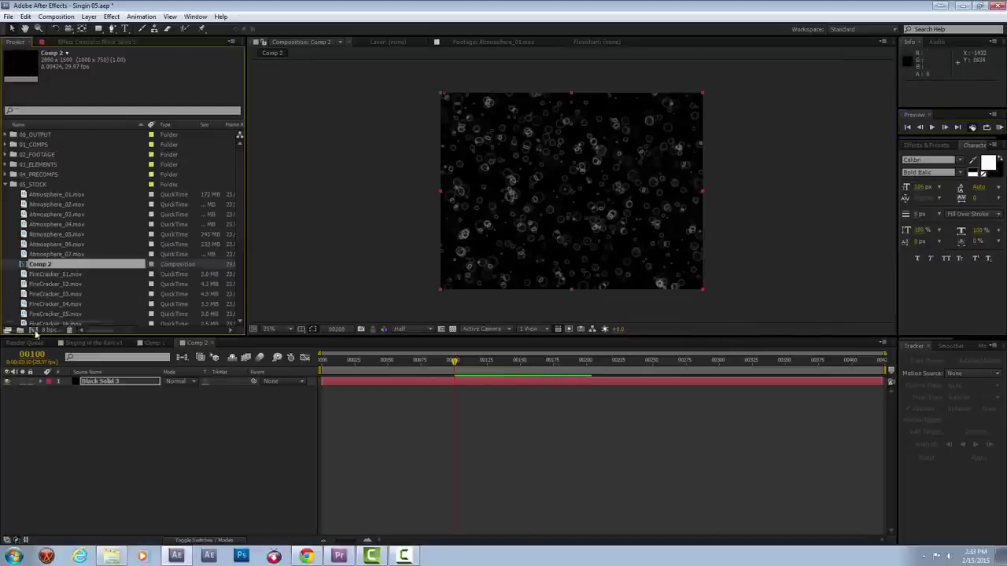
{"action": "left_click_drag", "start_coordinate": [33, 332], "coordinate": [33, 330]}
{"action": "left_click", "coordinate": [225, 381]}
{"action": "key", "text": "w"}
{"action": "left_click_drag", "start_coordinate": [567, 188], "coordinate": [708, 192]}
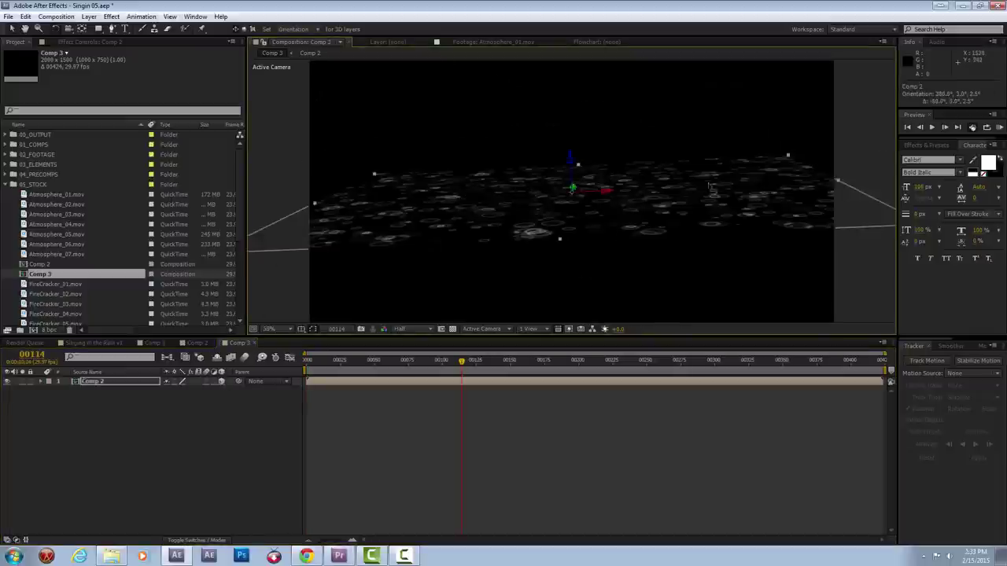
{"action": "key", "text": "KP_0"}
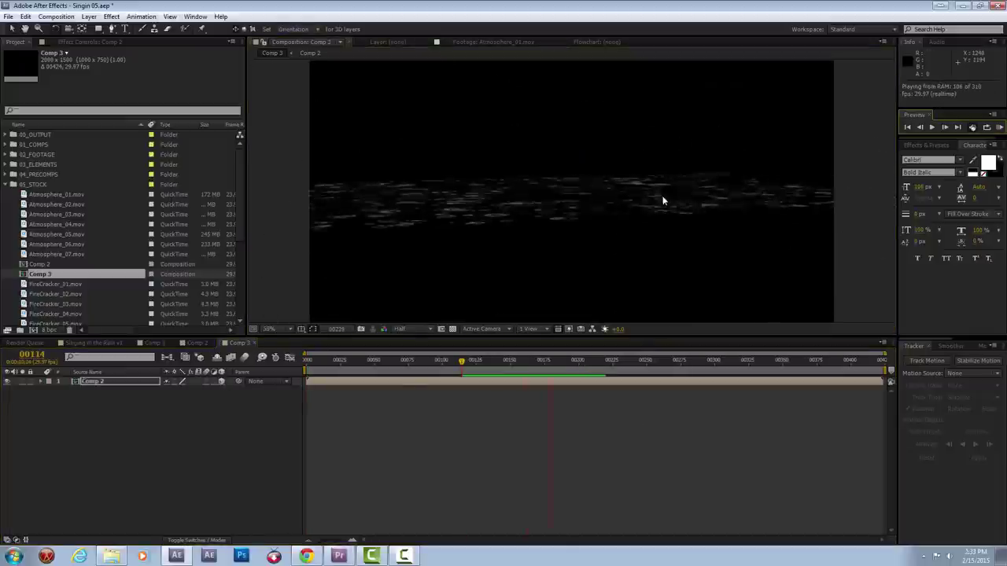
{"action": "key", "text": "space"}
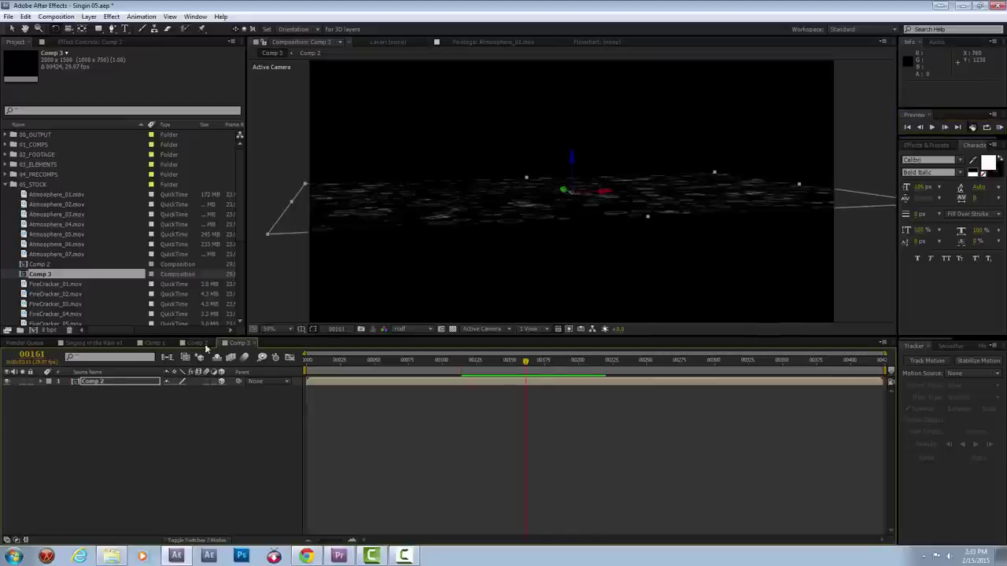
Step: Add Turbulent Displace to Comp 2's solid with a larger turbulence size
{"action": "left_click", "coordinate": [197, 343]}
{"action": "key", "text": "F3"}
{"action": "right_click", "coordinate": [95, 204]}
{"action": "mouse_move", "coordinate": [122, 434]}
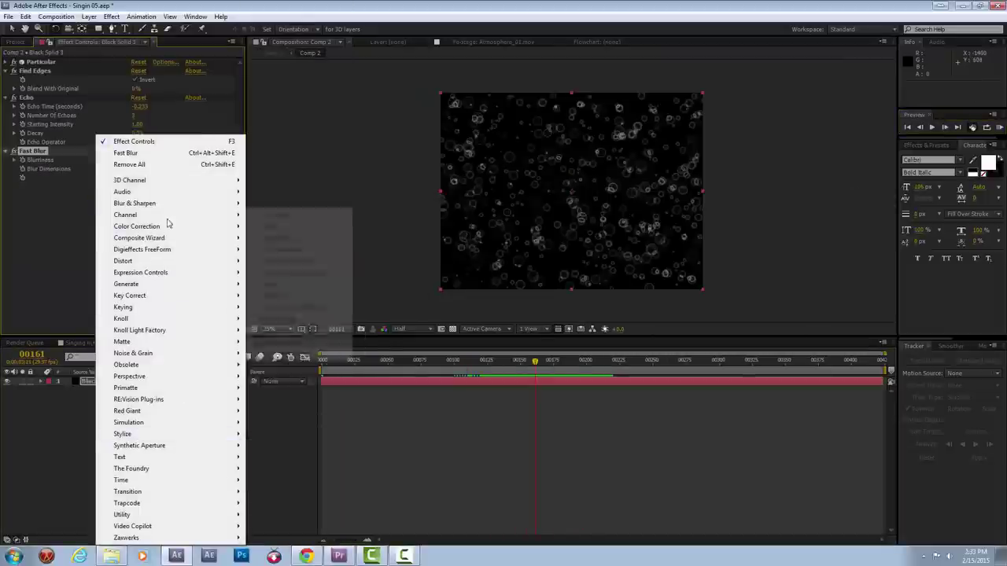
{"action": "left_click", "coordinate": [287, 513]}
{"action": "left_click_drag", "start_coordinate": [103, 234], "coordinate": [108, 232]}
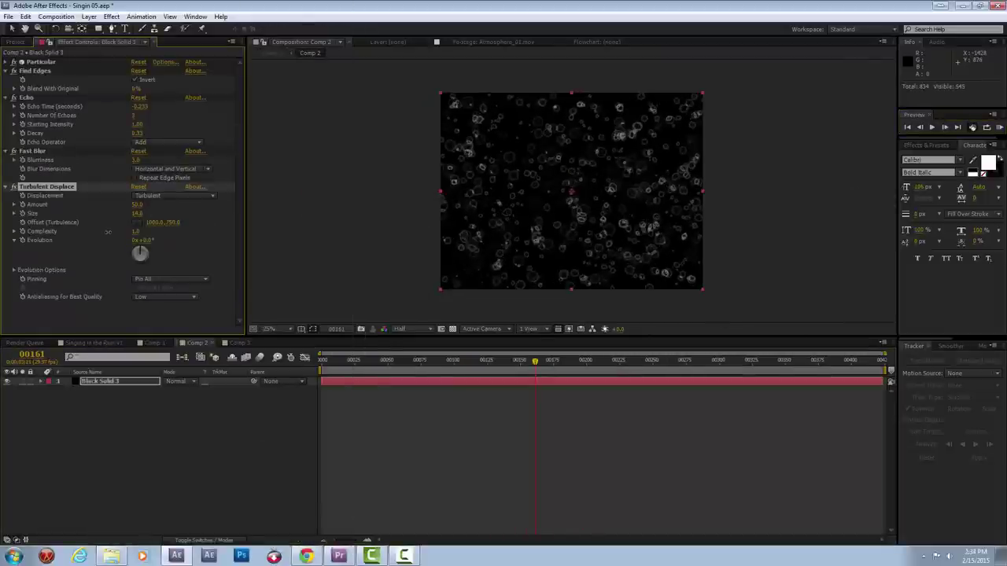
{"action": "key", "text": "period"}
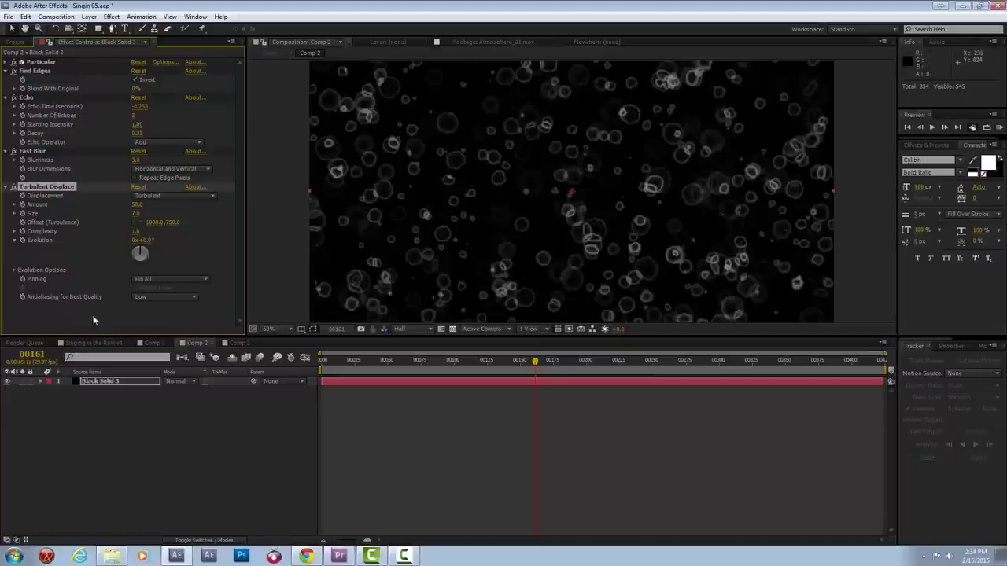
Step: Add Roughen Edges with a lower border amount and complexity 4
{"action": "right_click", "coordinate": [94, 337]}
{"action": "left_click", "coordinate": [71, 358]}
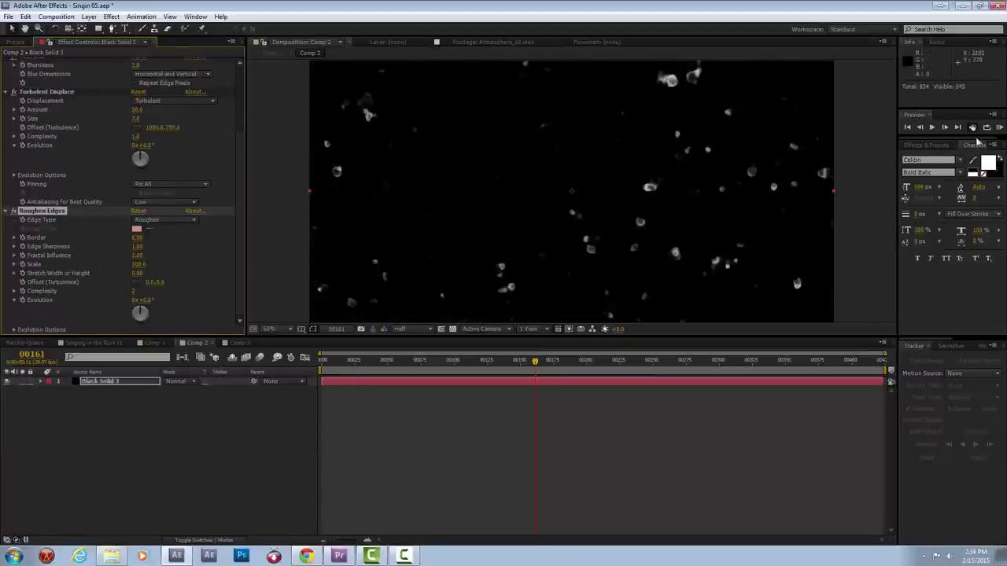
{"action": "left_click", "coordinate": [988, 125]}
{"action": "left_click", "coordinate": [836, 222]}
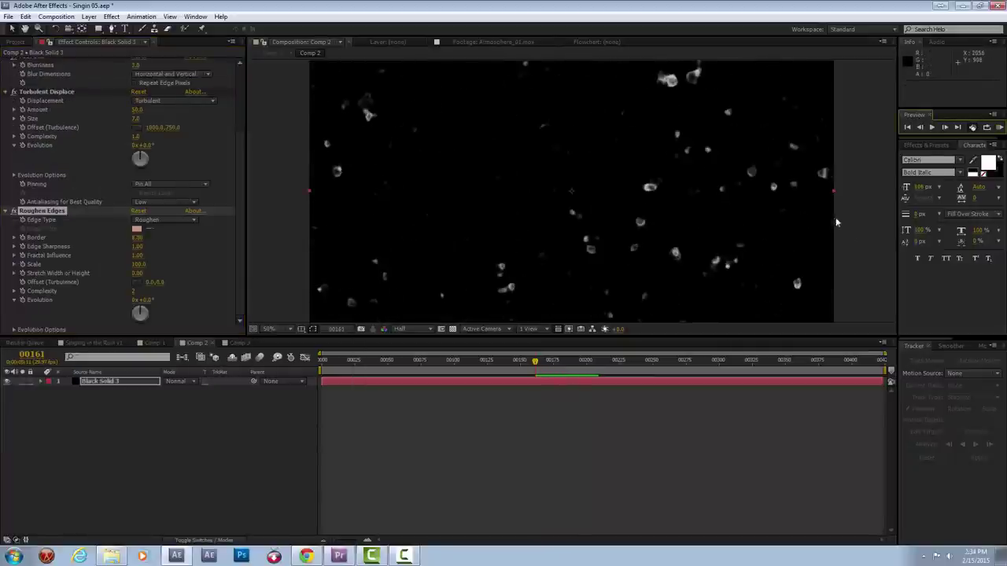
{"action": "left_click_drag", "start_coordinate": [142, 243], "coordinate": [133, 265]}
{"action": "left_click", "coordinate": [69, 93]}
{"action": "left_click", "coordinate": [5, 92]}
{"action": "left_click", "coordinate": [5, 196]}
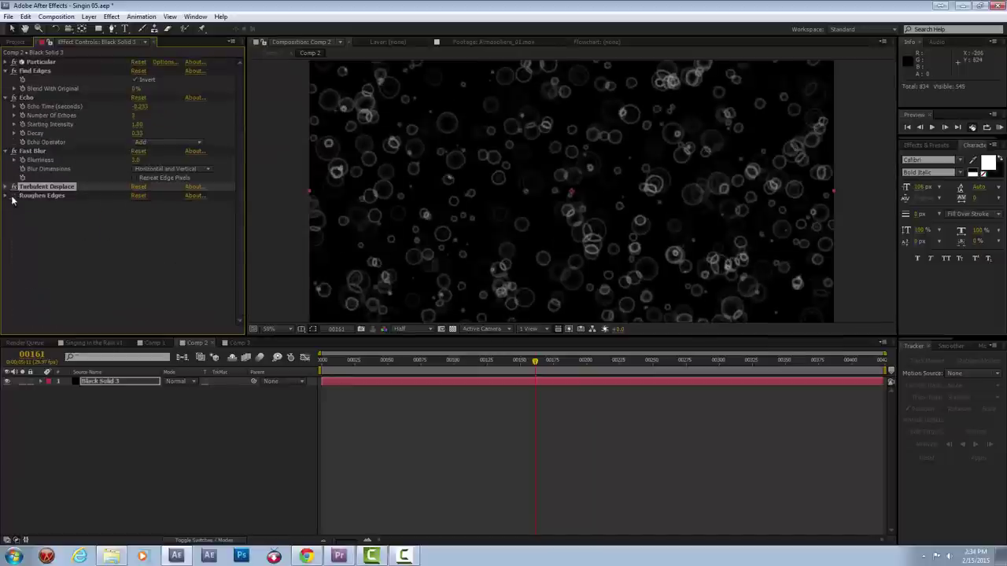
{"action": "left_click", "coordinate": [14, 195]}
{"action": "left_click", "coordinate": [5, 195]}
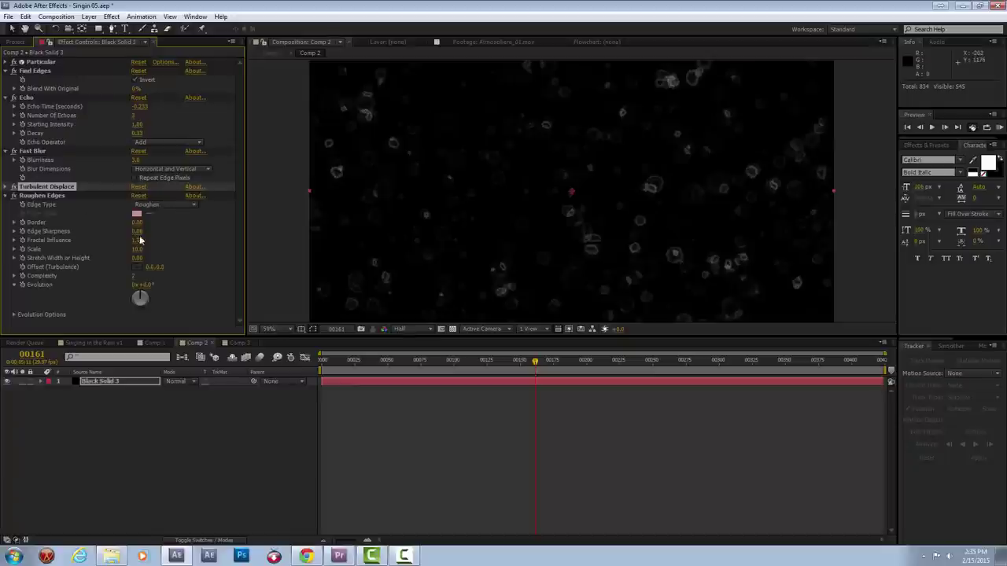
{"action": "left_click", "coordinate": [138, 236]}
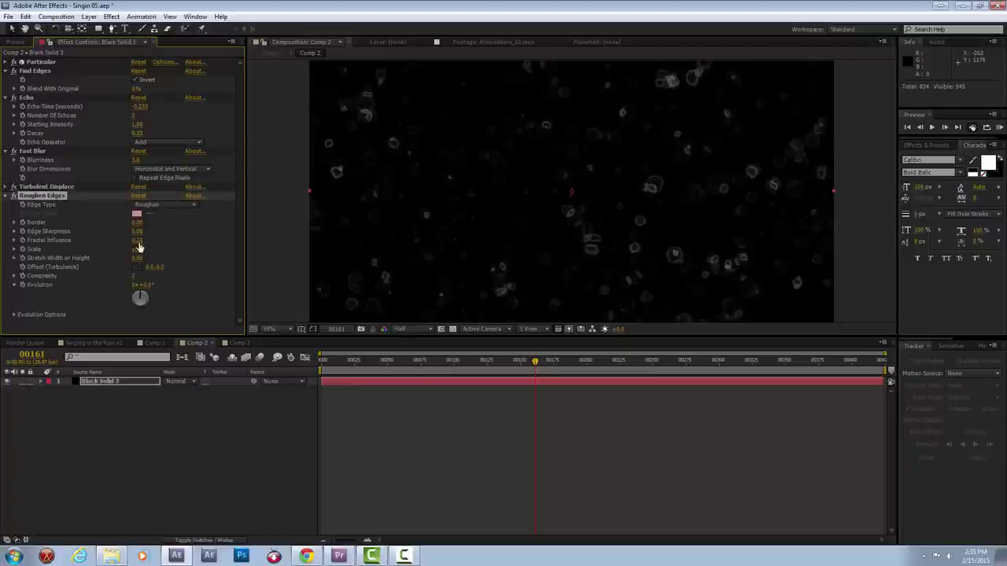
{"action": "left_click_drag", "start_coordinate": [133, 276], "coordinate": [157, 275]}
Step: Preview the ripples in Comp 2 and the floor version in Comp 3
{"action": "key", "text": "period"}
{"action": "key", "text": "comma"}
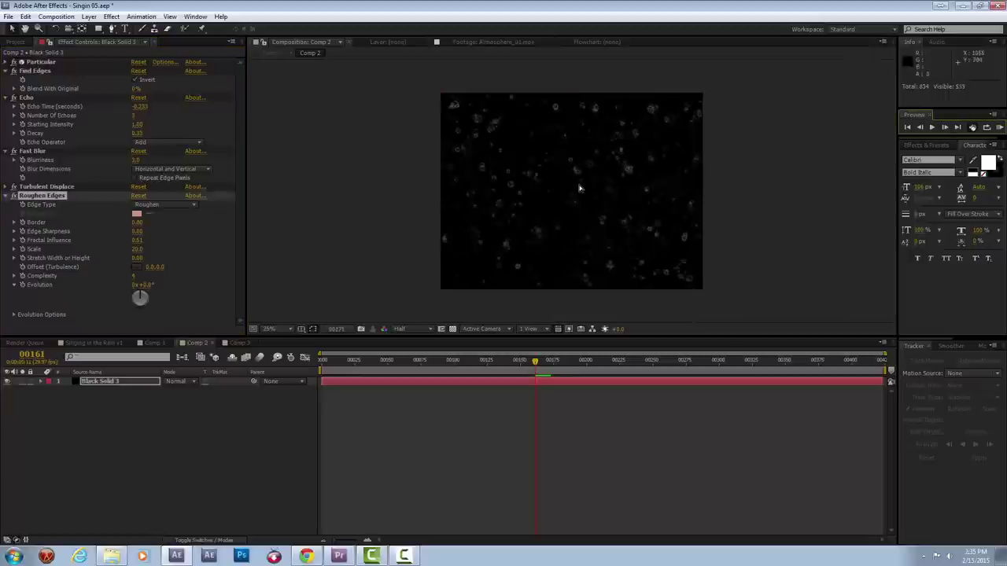
{"action": "key", "text": "KP_0"}
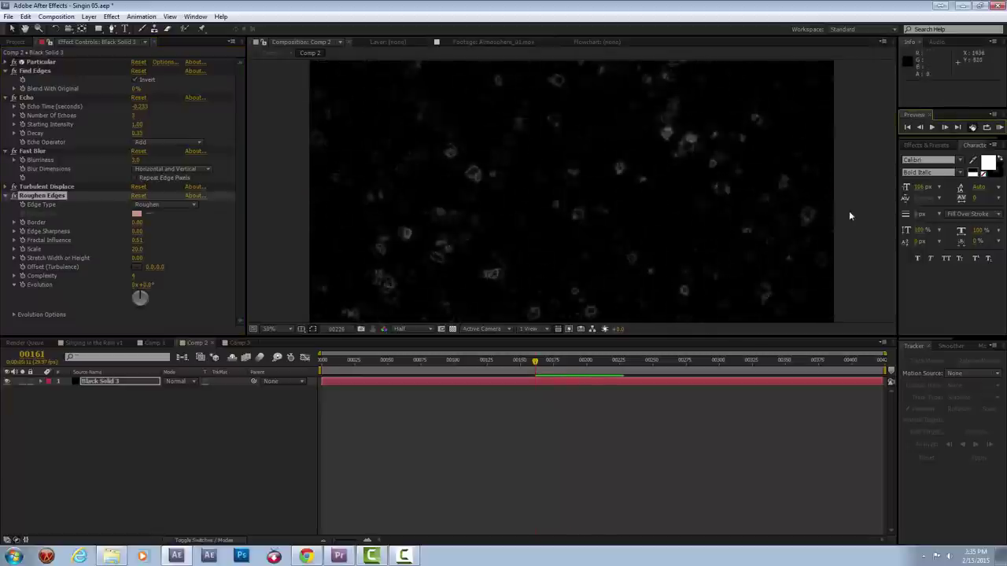
{"action": "key", "text": "shift+period"}
{"action": "key", "text": "KP_0"}
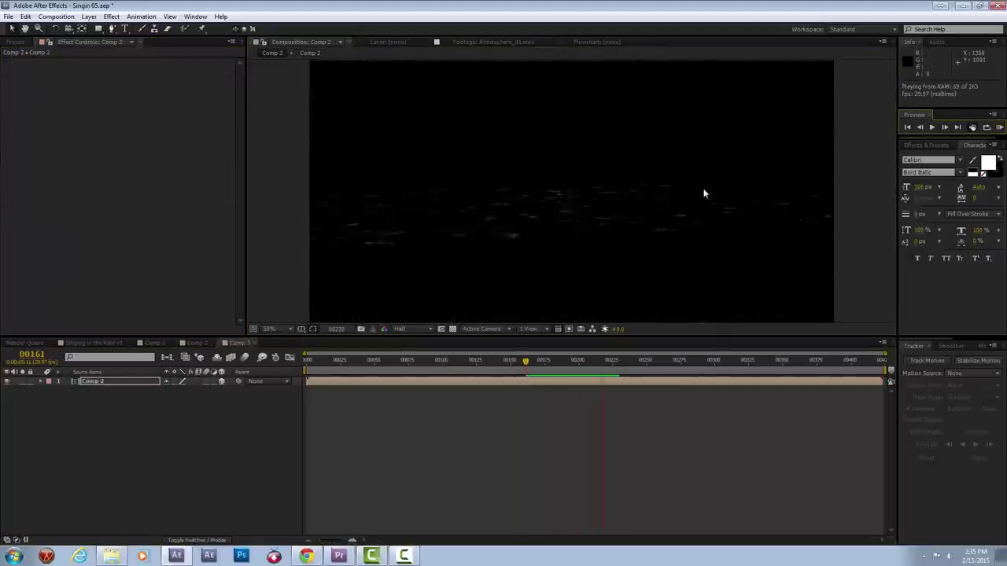
{"action": "key", "text": "shift+comma"}
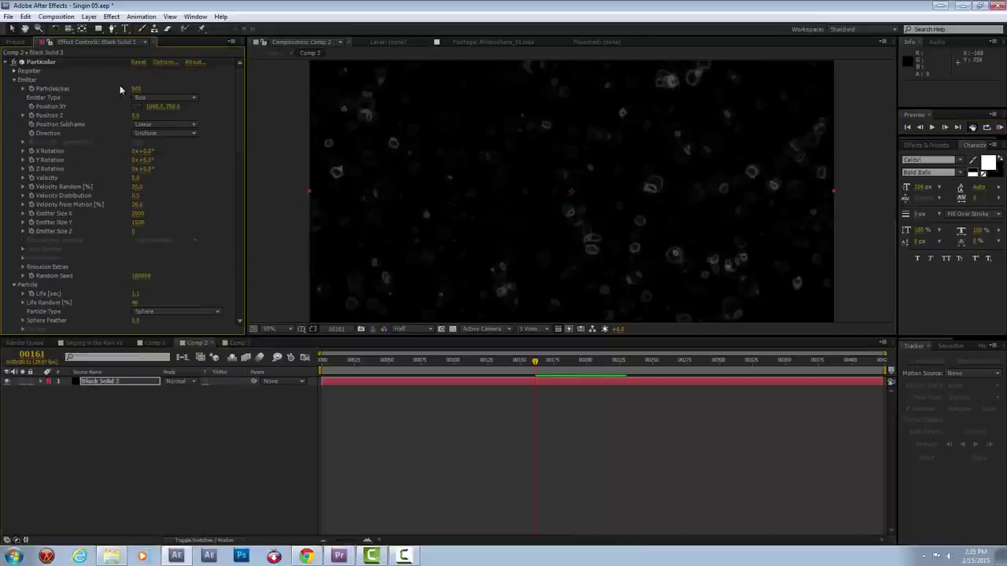
Step: Shorten the particle life to 0.4 seconds and preview in Comp 2 and Comp 3
{"action": "left_click_drag", "start_coordinate": [135, 302], "coordinate": [153, 92]}
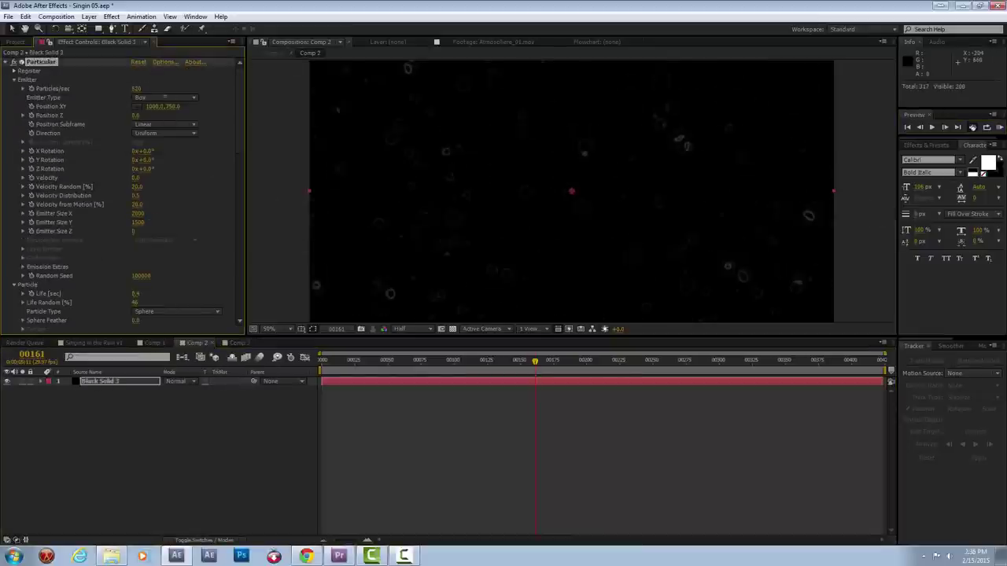
{"action": "key", "text": "KP_0"}
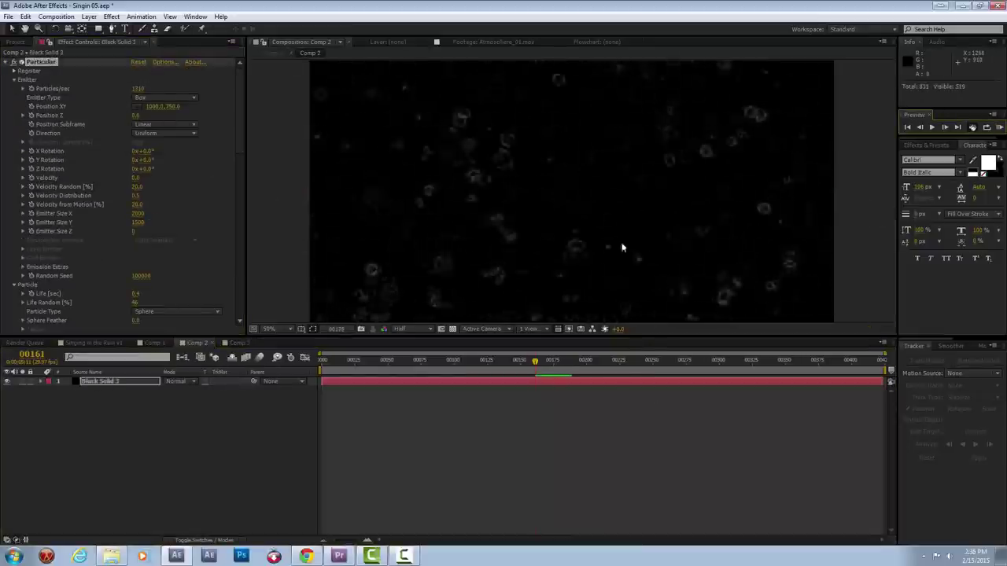
{"action": "key", "text": "shift+period"}
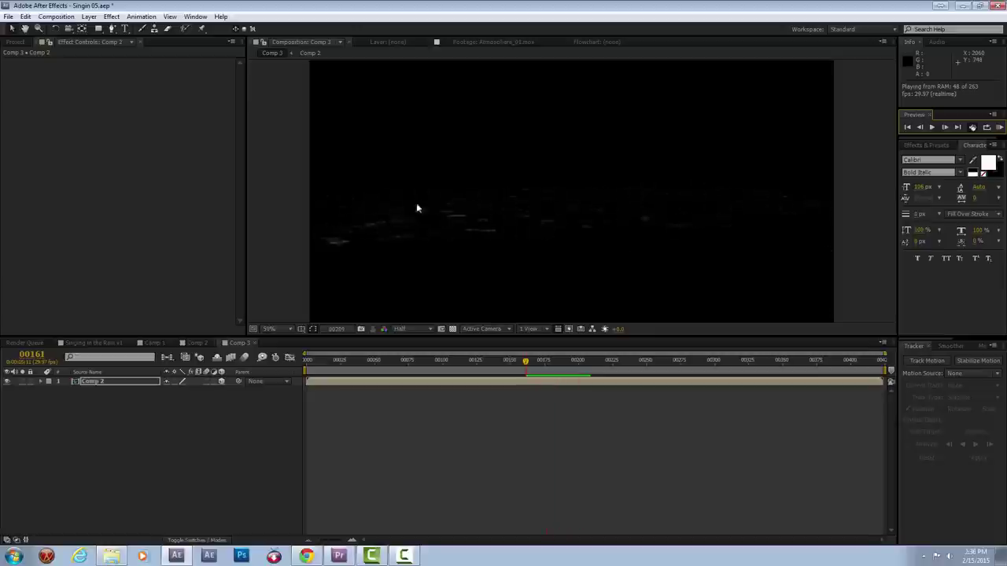
{"action": "key", "text": "KP_0"}
{"action": "key", "text": "shift+comma"}
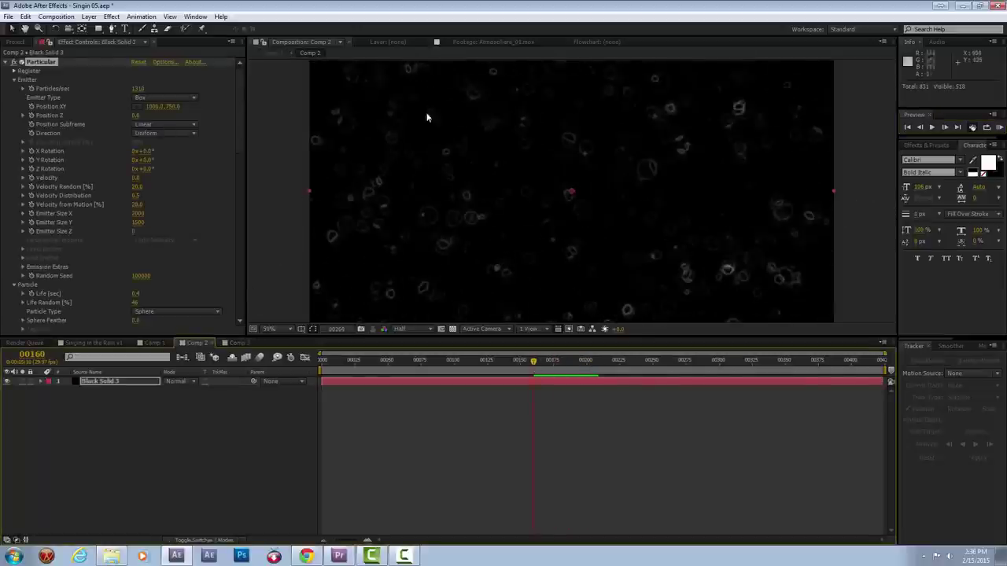
{"action": "key", "text": "comma"}
Step: File Comp 2 in 04_PRECOMPS as GroundRipples and open a duplicate named Splashes
{"action": "key", "text": "ctrl+0"}
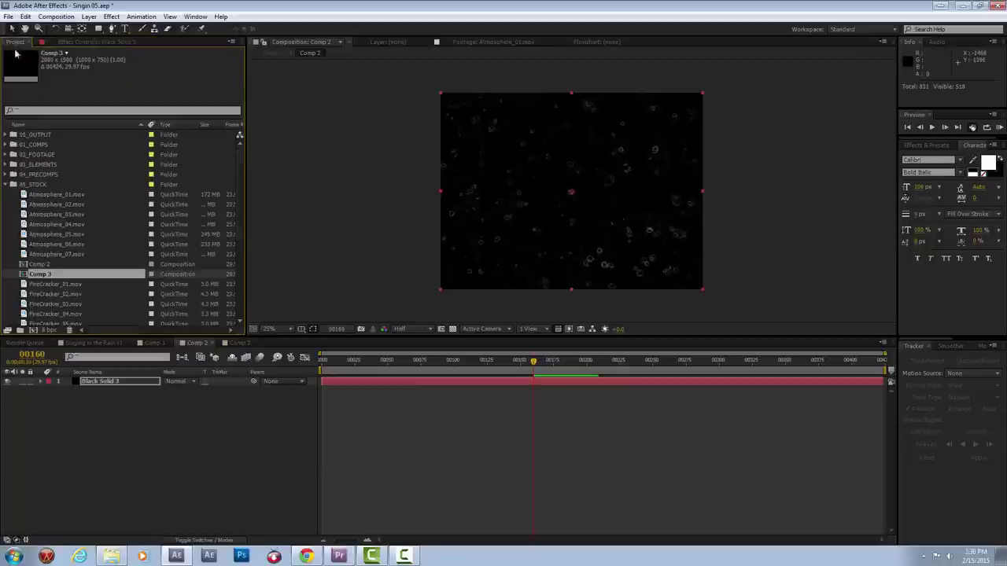
{"action": "left_click_drag", "start_coordinate": [24, 265], "coordinate": [48, 175]}
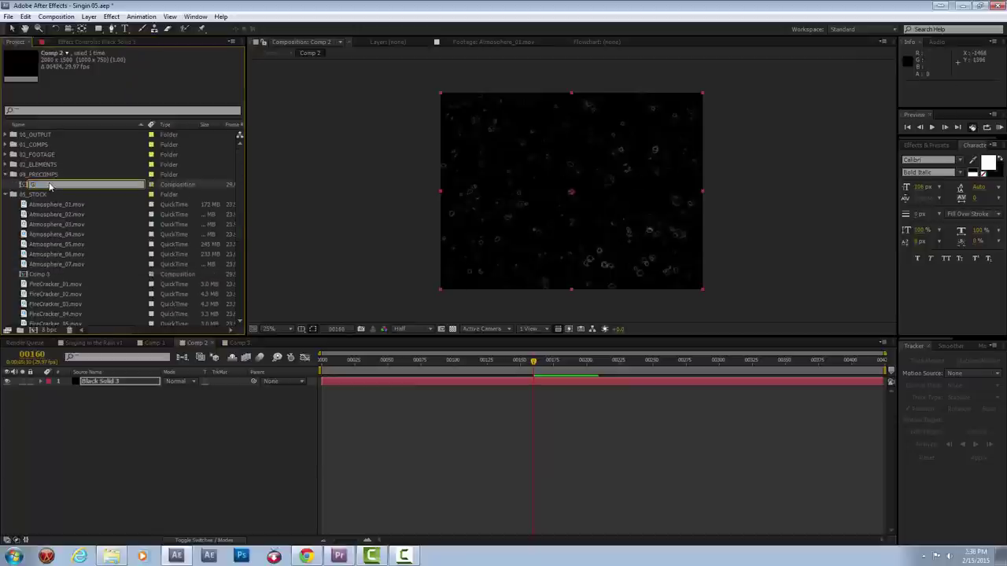
{"action": "left_click", "coordinate": [48, 184]}
{"action": "type", "text": "Smoke Map"}
{"action": "key", "text": "Return"}
{"action": "key", "text": "ctrl+d"}
{"action": "key", "text": "Return"}
{"action": "type", "text": "Splashes"}
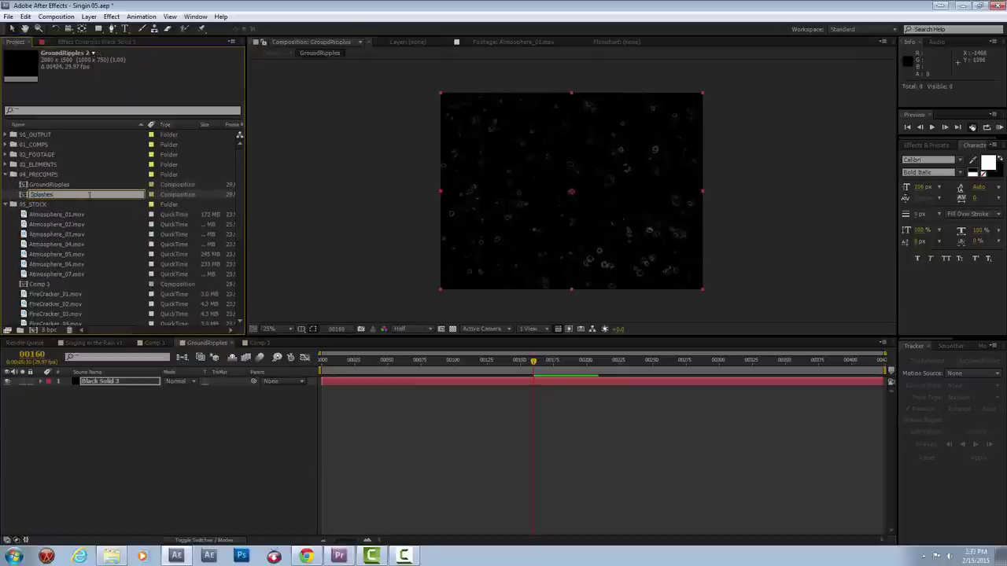
{"action": "key", "text": "Return"}
{"action": "double_click", "coordinate": [44, 194]}
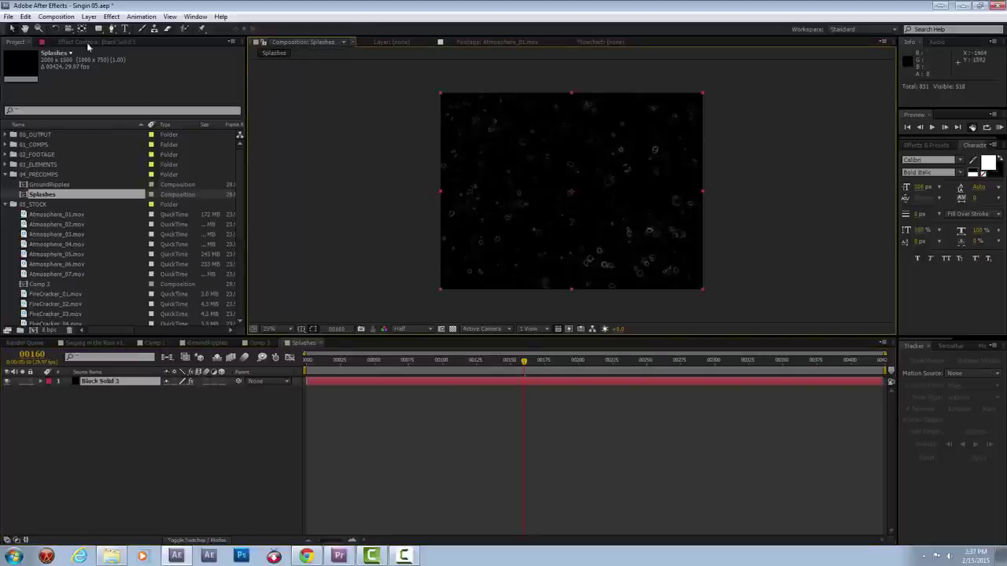
Step: Strip the Splashes solid down to Particular alone and dock Splashes beside GroundRipples
{"action": "key", "text": "F3"}
{"action": "left_click", "coordinate": [34, 110]}
{"action": "key", "text": "Delete"}
{"action": "key", "text": "ctrl+z"}
{"action": "key", "text": "ctrl+shift+z"}
{"action": "key", "text": "ctrl+z"}
{"action": "key", "text": "ctrl+shift+z"}
{"action": "left_click_drag", "start_coordinate": [238, 347], "coordinate": [753, 407]}
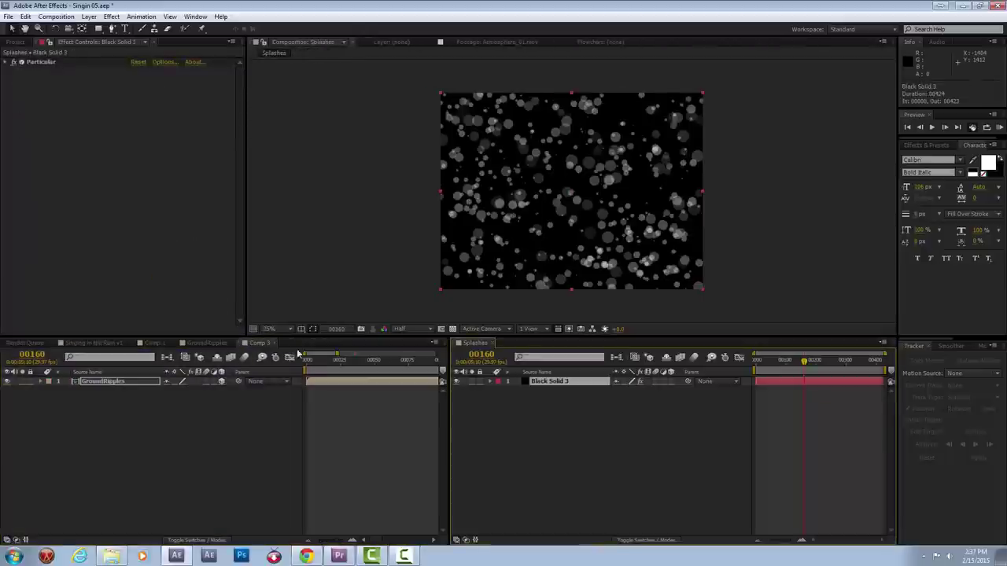
Step: Link Splashes' Particles/sec to GroundRipples' Particles/sec with a pick-whip expression
{"action": "left_click", "coordinate": [115, 381]}
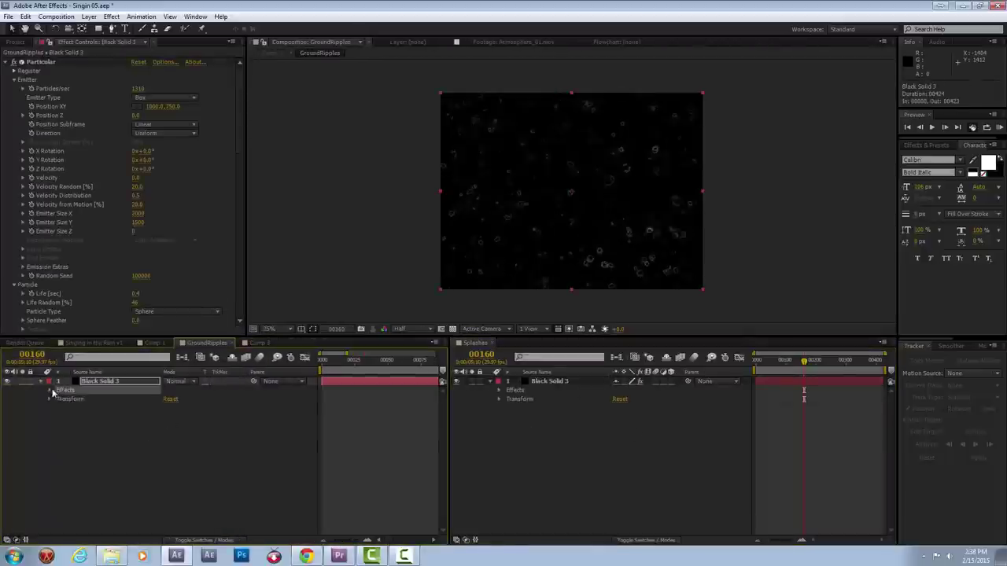
{"action": "left_click", "coordinate": [298, 431]}
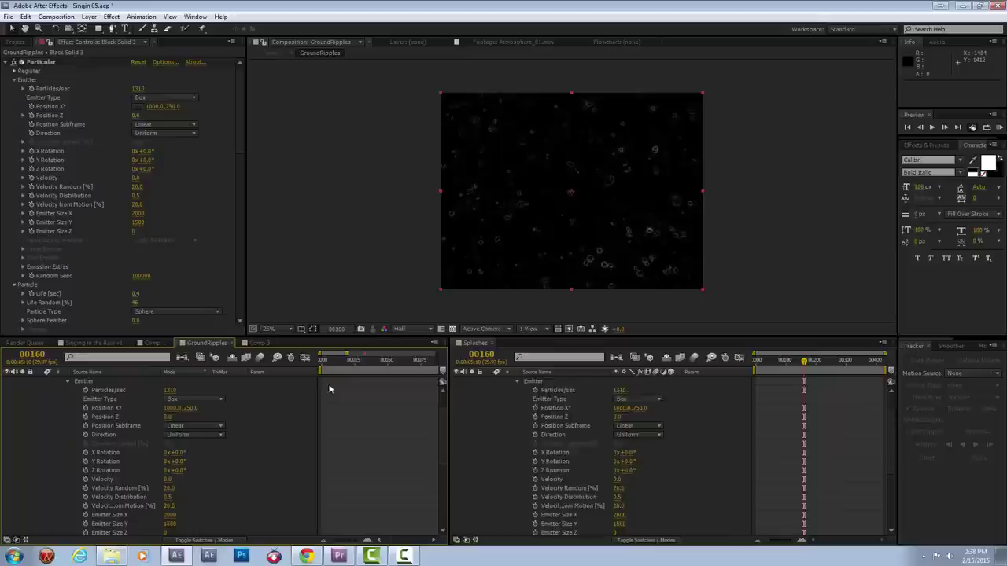
{"action": "left_click", "coordinate": [535, 417], "text": "alt"}
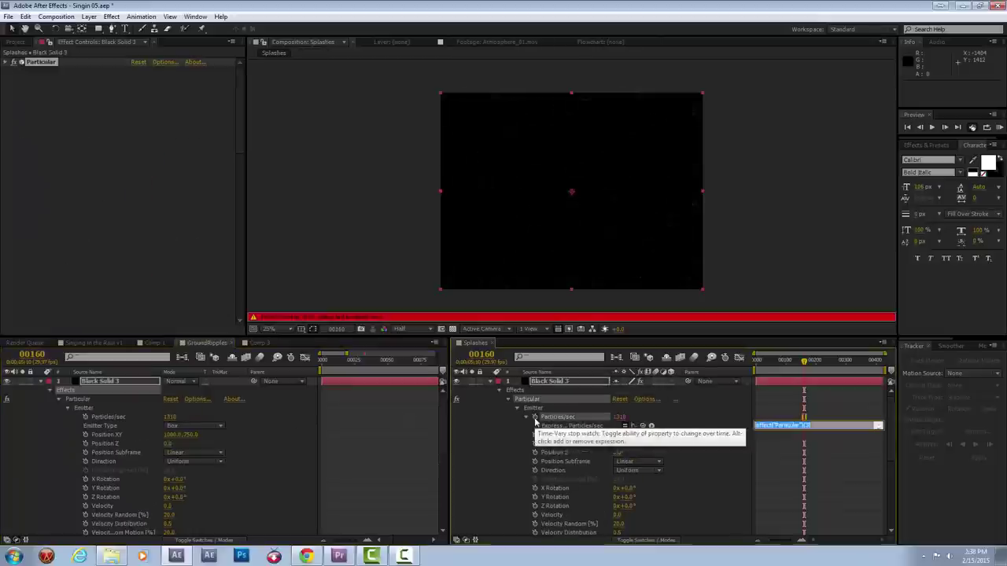
{"action": "left_click_drag", "start_coordinate": [643, 425], "coordinate": [135, 418]}
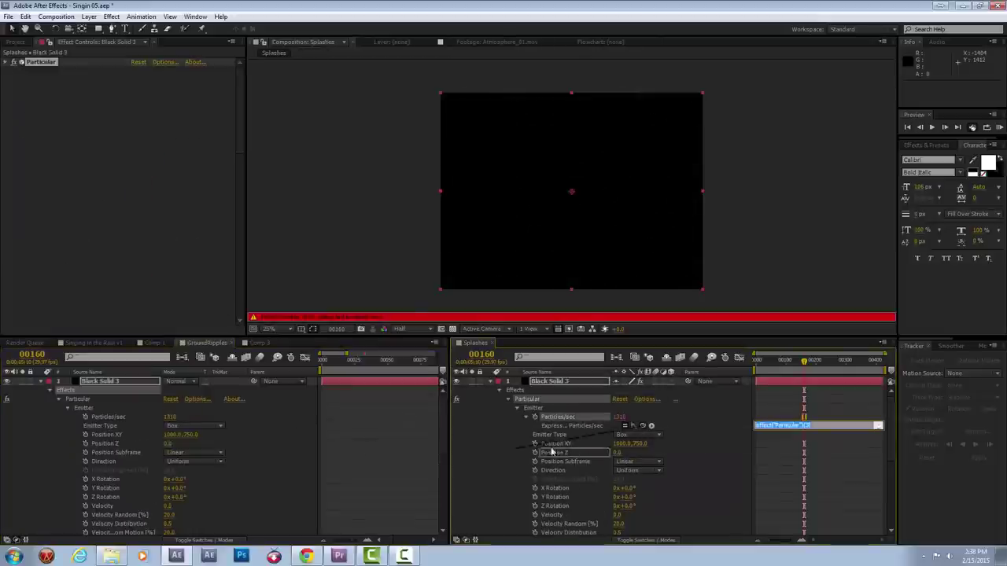
{"action": "left_click", "coordinate": [130, 392]}
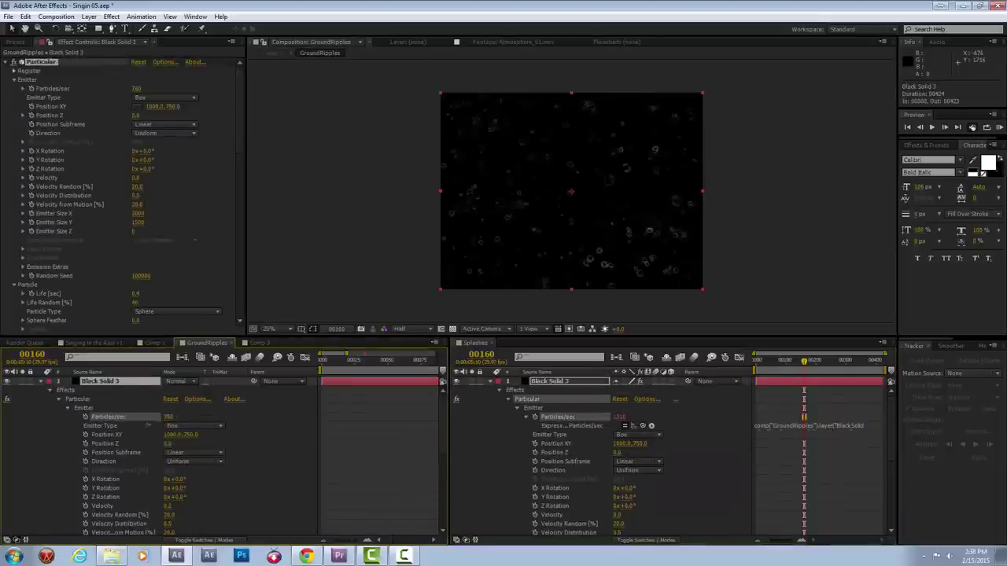
Step: Set GroundRipples' Particles/sec to 680 and check Splashes follows
{"action": "left_click", "coordinate": [169, 417]}
{"action": "type", "text": "680"}
{"action": "key", "text": "Return"}
{"action": "left_click", "coordinate": [465, 344]}
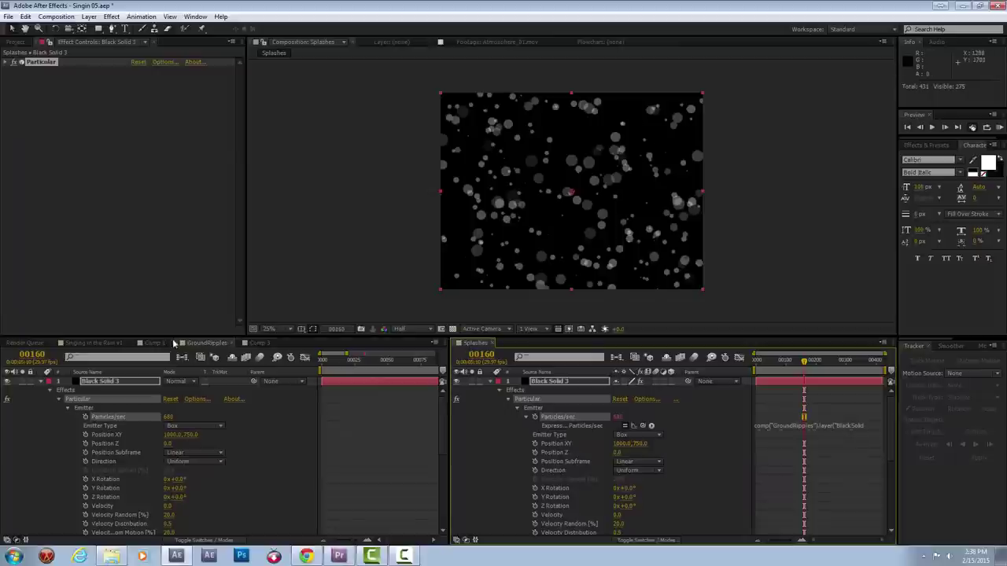
Step: Create the 100×100 SplashParticle composition and add a white solid layer to it
{"action": "key", "text": "ctrl+n"}
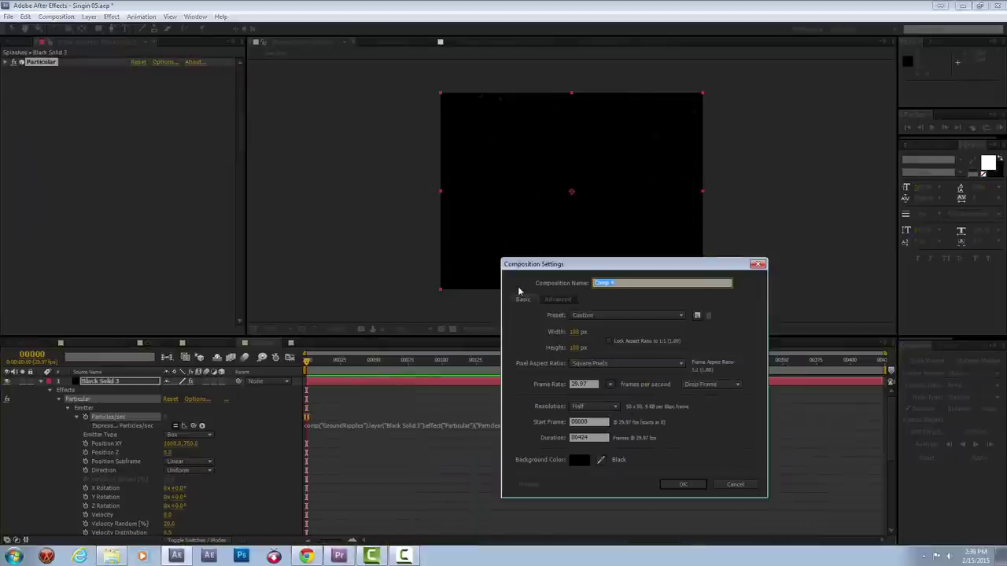
{"action": "key", "text": "Return"}
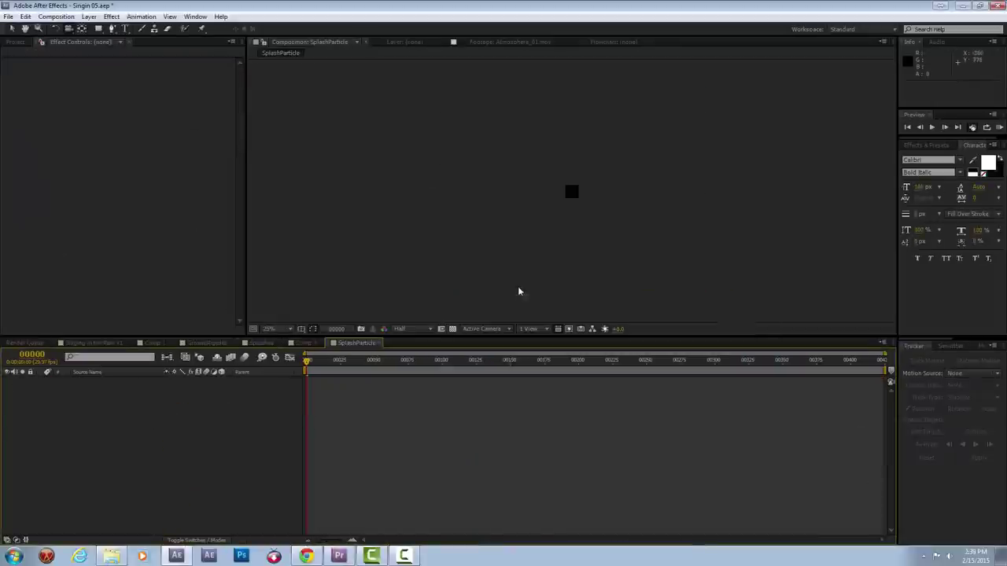
{"action": "left_click", "coordinate": [89, 17]}
{"action": "left_click", "coordinate": [203, 40]}
{"action": "left_click", "coordinate": [594, 412]}
{"action": "key", "text": "Return"}
{"action": "left_click", "coordinate": [631, 446]}
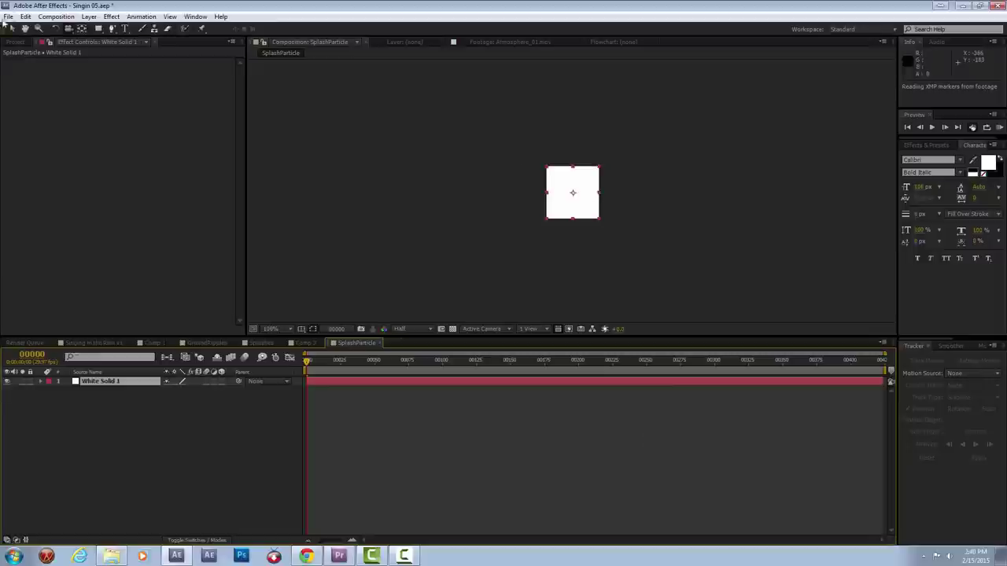
Step: Review the SplashParticle Composition Settings, including the duration value
{"action": "key", "text": "ctrl+k"}
{"action": "left_click_drag", "start_coordinate": [577, 438], "coordinate": [587, 438]}
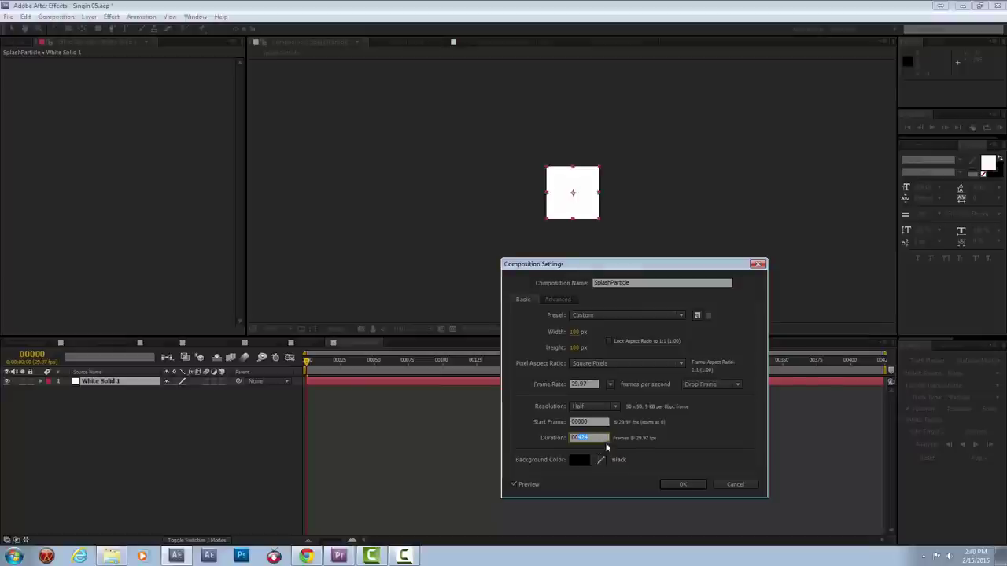
{"action": "key", "text": "Return"}
Step: Apply Particular to the white solid with Directional emission rotated 90° in X
{"action": "right_click", "coordinate": [605, 381]}
{"action": "mouse_move", "coordinate": [473, 513]}
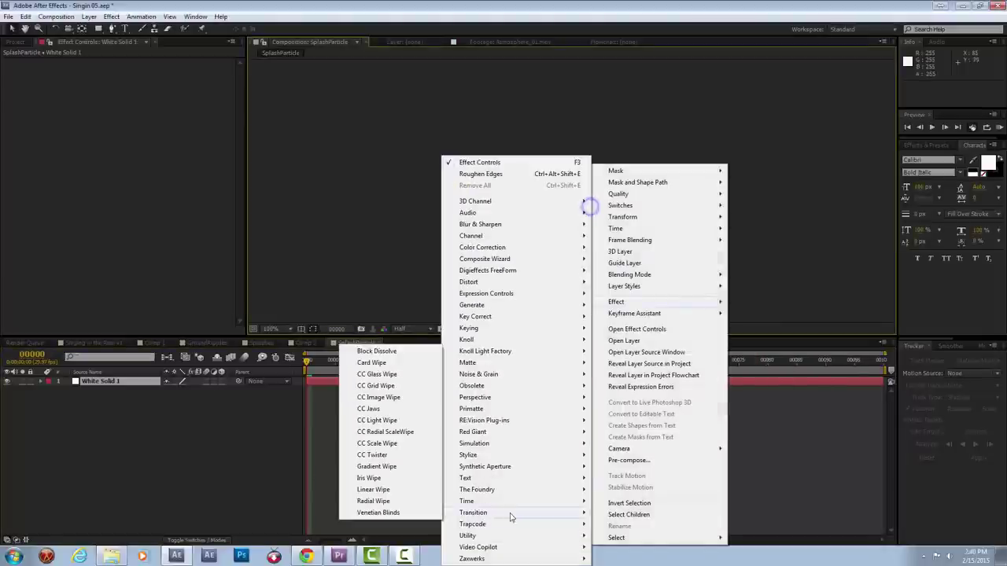
{"action": "left_click", "coordinate": [390, 479]}
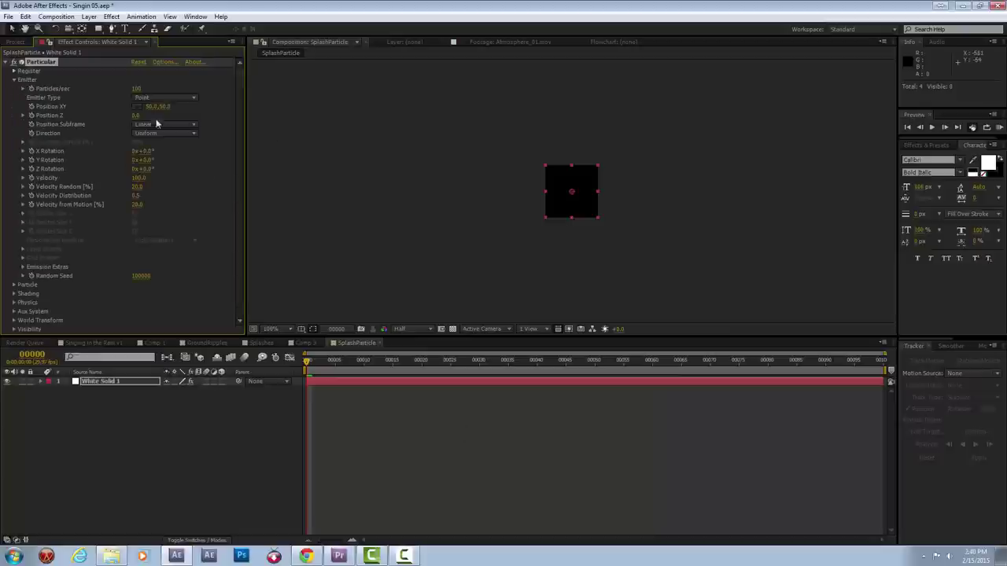
{"action": "left_click", "coordinate": [164, 133]}
{"action": "left_click", "coordinate": [166, 155]}
{"action": "left_click_drag", "start_coordinate": [308, 360], "coordinate": [389, 360]}
{"action": "mouse_move", "coordinate": [145, 159]}
{"action": "left_mouse_down"}
{"action": "mouse_move", "coordinate": [137, 161]}
{"action": "mouse_move", "coordinate": [189, 151]}
{"action": "left_mouse_up"}
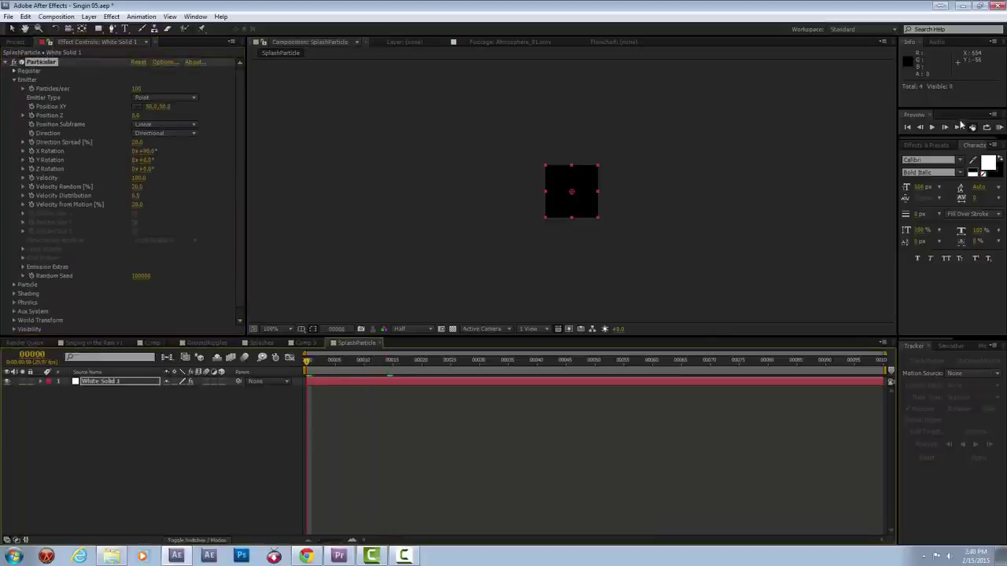
{"action": "key", "text": "period"}
{"action": "key", "text": "Page_Down"}
Step: Set Physics Gravity to 940 and Velocity to 220, then preview the upward spray
{"action": "left_click", "coordinate": [13, 302]}
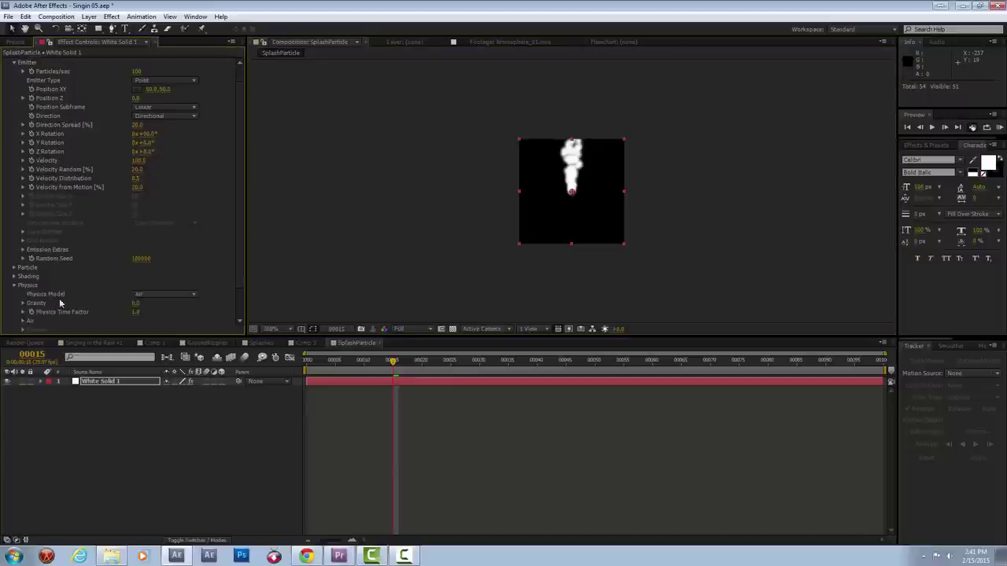
{"action": "left_click_drag", "start_coordinate": [137, 304], "coordinate": [149, 306]}
{"action": "key", "text": "Home"}
{"action": "left_click_drag", "start_coordinate": [139, 161], "coordinate": [166, 162]}
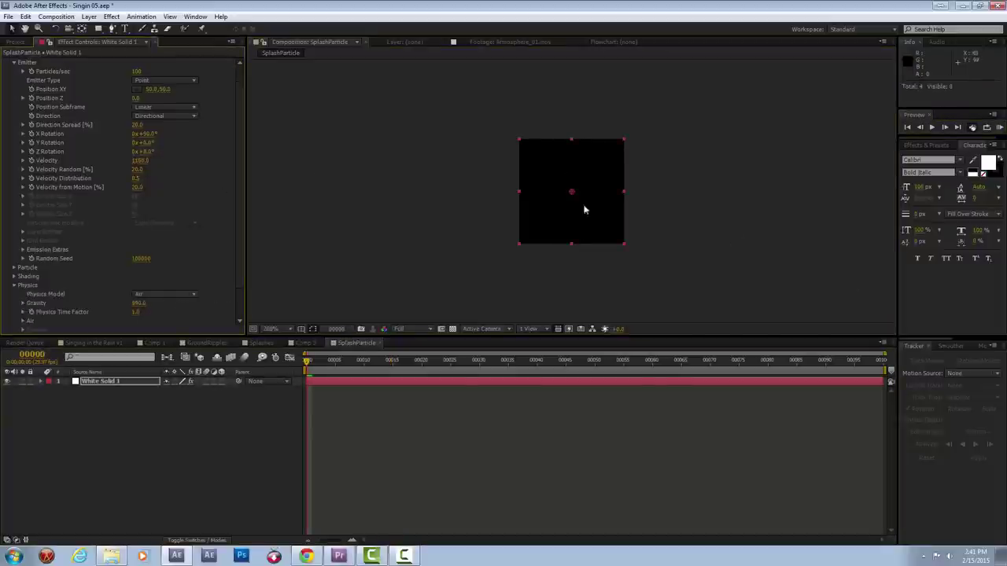
{"action": "key", "text": "KP_0"}
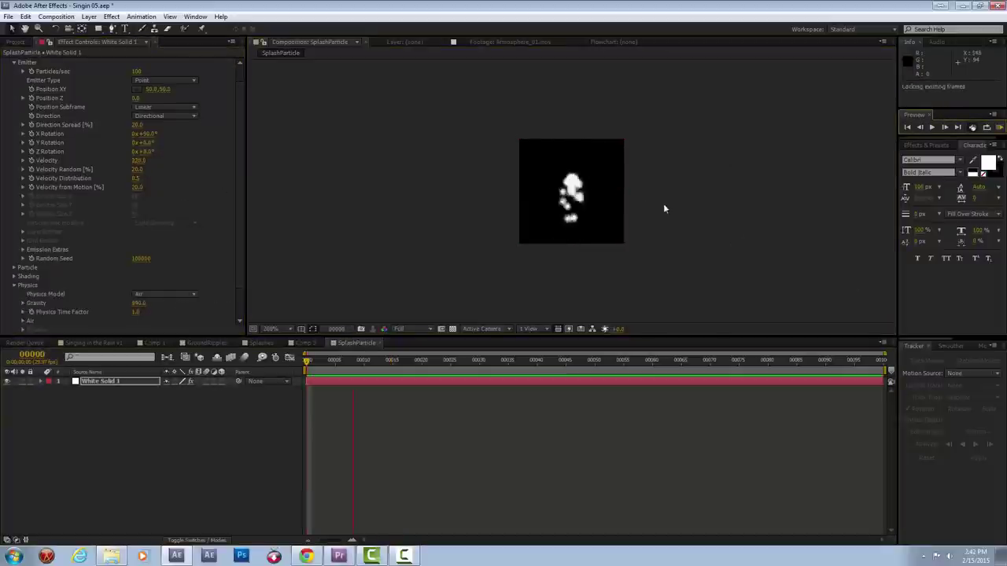
{"action": "left_click", "coordinate": [337, 281]}
Step: Keyframe Particles/sec from 100 to 0 over 4 frames and copy both keyframes
{"action": "key", "text": "u"}
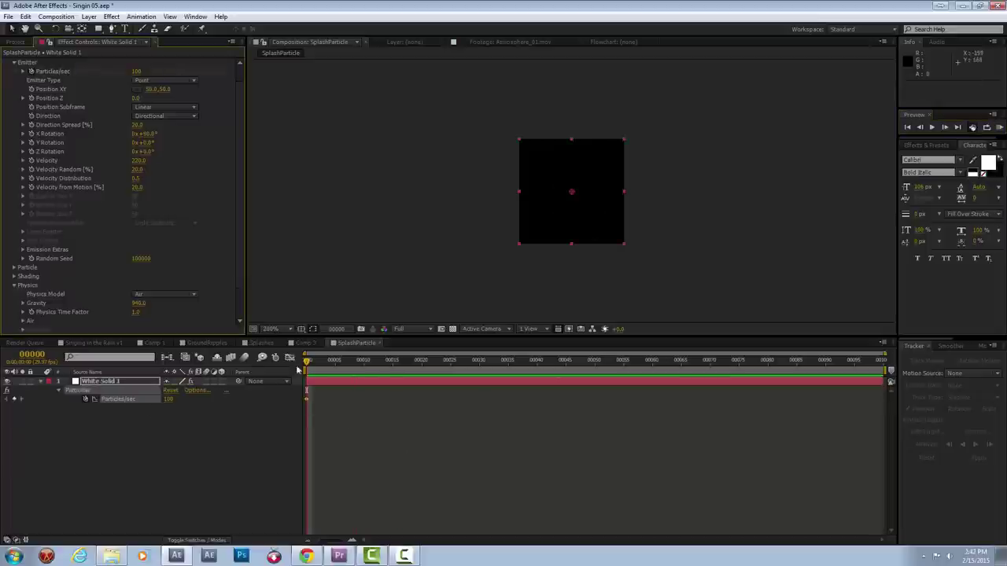
{"action": "key", "text": "Page_Down"}
{"action": "key", "text": "Page_Down"}
{"action": "key", "text": "Page_Down"}
{"action": "left_click_drag", "start_coordinate": [167, 399], "coordinate": [118, 399]}
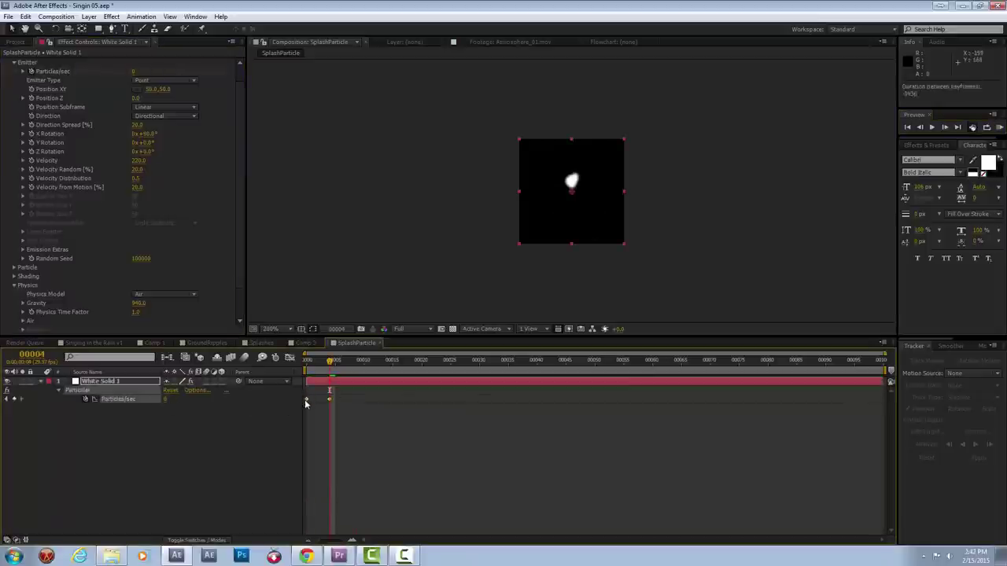
{"action": "left_click_drag", "start_coordinate": [306, 403], "coordinate": [348, 405]}
{"action": "right_click", "coordinate": [329, 399]}
{"action": "key", "text": "Escape"}
{"action": "key", "text": "ctrl+c"}
Step: Paste the burst keyframes at frames 25, 50 and 75 and preview the repeating bursts
{"action": "left_click", "coordinate": [439, 362]}
{"action": "key", "text": "ctrl+v"}
{"action": "left_click_drag", "start_coordinate": [453, 362], "coordinate": [596, 362]}
{"action": "key", "text": "ctrl+v"}
{"action": "left_click", "coordinate": [741, 362]}
{"action": "key", "text": "ctrl+v"}
{"action": "key", "text": "Home"}
{"action": "key", "text": "space"}
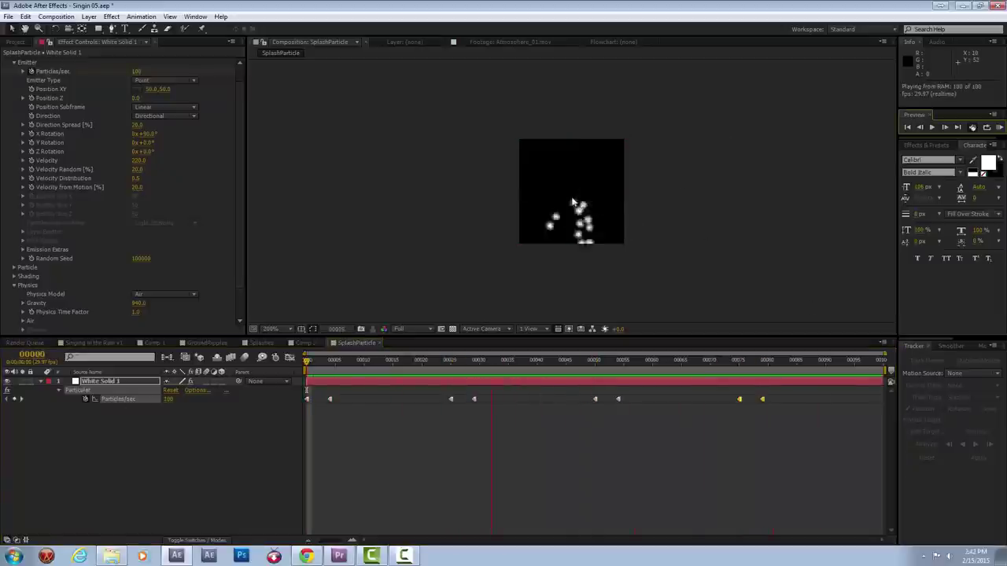
{"action": "key", "text": "space"}
Step: Switch the Particular Physics Model to Bounce
{"action": "scroll", "coordinate": [157, 196], "scroll_direction": "down", "scroll_amount": 2}
{"action": "left_click", "coordinate": [166, 258]}
{"action": "left_click", "coordinate": [160, 281]}
Step: Add a new solid named FLOOR and make it a 3D layer
{"action": "key", "text": "ctrl+y"}
{"action": "left_click", "coordinate": [644, 442]}
{"action": "key", "text": "Return"}
{"action": "type", "text": "FLOOR"}
{"action": "key", "text": "Return"}
{"action": "left_click", "coordinate": [221, 381]}
Step: Rotate FLOOR 270° in X to lie flat and rename the emitter layer Particular
{"action": "key", "text": "w"}
{"action": "left_click_drag", "start_coordinate": [591, 184], "coordinate": [633, 106]}
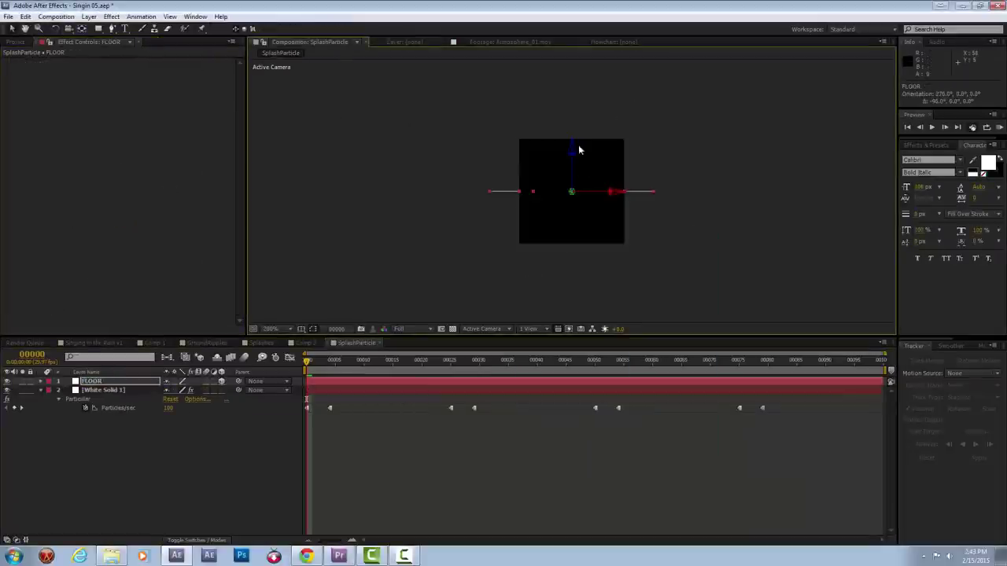
{"action": "left_click", "coordinate": [103, 390]}
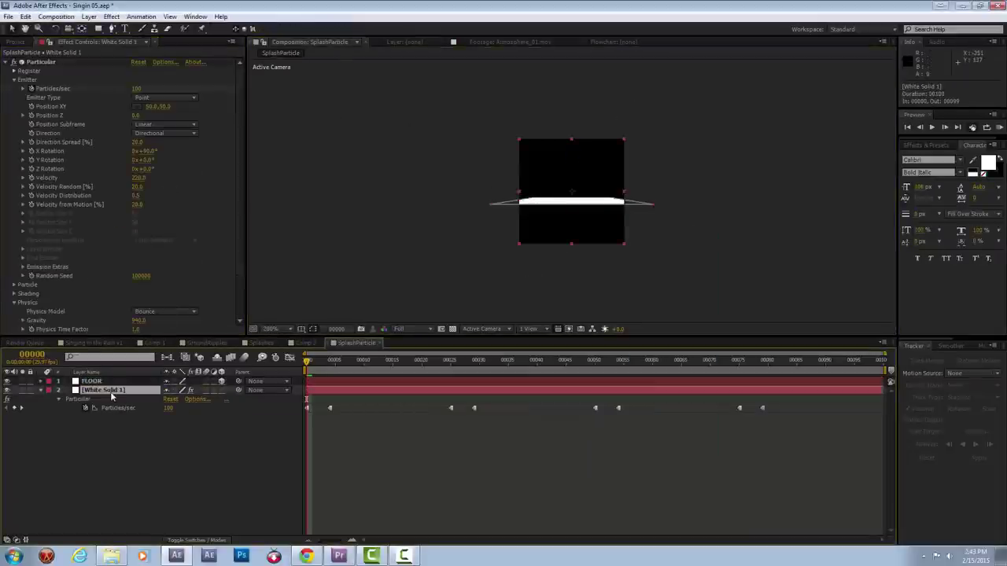
{"action": "type", "text": "Particular"}
{"action": "key", "text": "Return"}
Step: Set Bounce Floor Layer to FLOOR and preview the particles bouncing
{"action": "scroll", "coordinate": [118, 236], "scroll_direction": "down", "scroll_amount": 1}
{"action": "left_click", "coordinate": [23, 270]}
{"action": "scroll", "coordinate": [118, 236], "scroll_direction": "down", "scroll_amount": 2}
{"action": "left_click", "coordinate": [165, 267]}
{"action": "left_click", "coordinate": [161, 294]}
{"action": "key", "text": "space"}
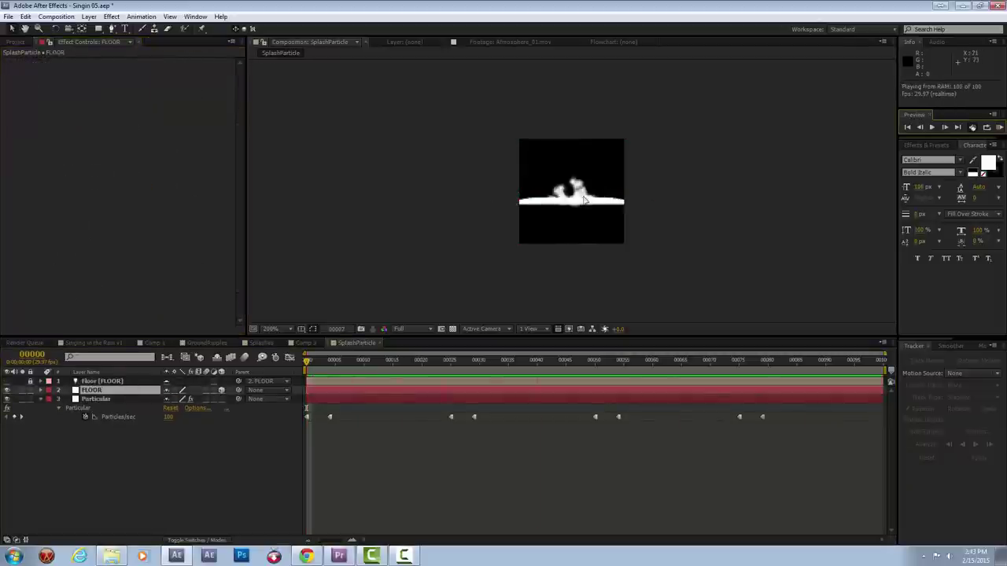
{"action": "key", "text": "space"}
Step: Adjust the Particle Size over Life and Opacity over Life graphs and preview
{"action": "key", "text": "space"}
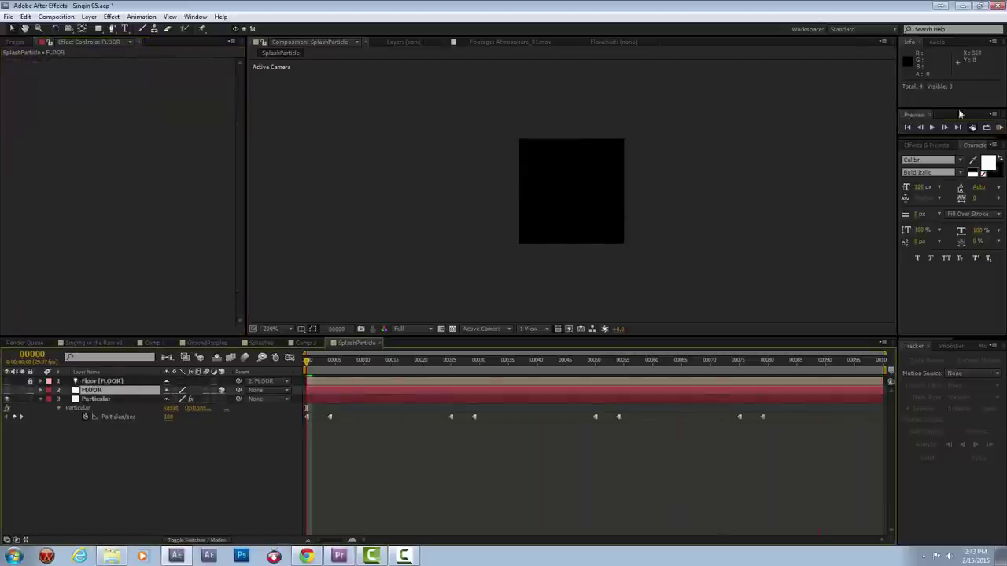
{"action": "left_click", "coordinate": [95, 399]}
{"action": "left_click", "coordinate": [14, 237]}
{"action": "scroll", "coordinate": [134, 161], "scroll_direction": "down", "scroll_amount": 3}
{"action": "left_click", "coordinate": [23, 258]}
{"action": "left_click", "coordinate": [23, 232]}
{"action": "key", "text": "space"}
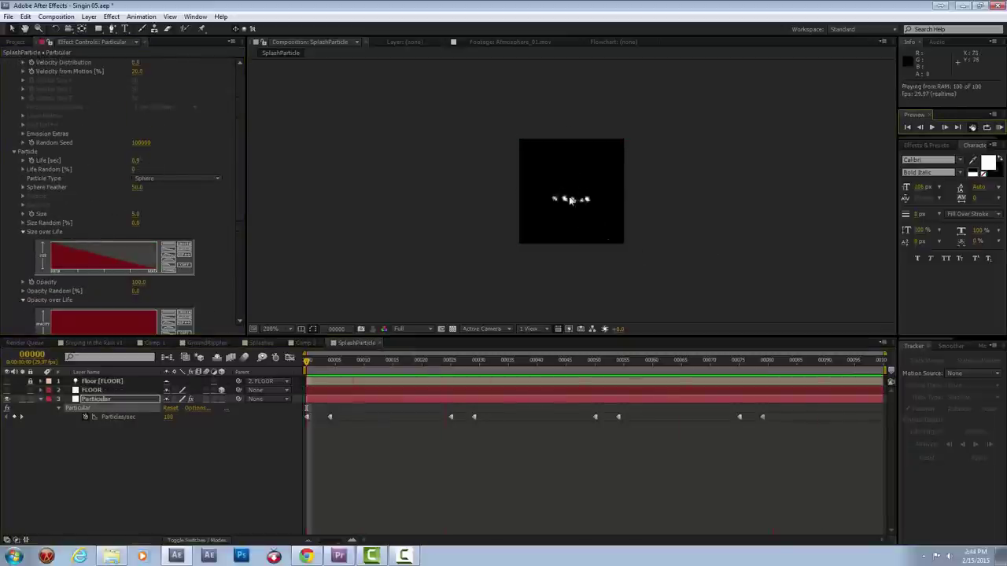
{"action": "key", "text": "space"}
Step: Apply Stylize > Roughen Edges to the Particular layer
{"action": "right_click", "coordinate": [69, 120]}
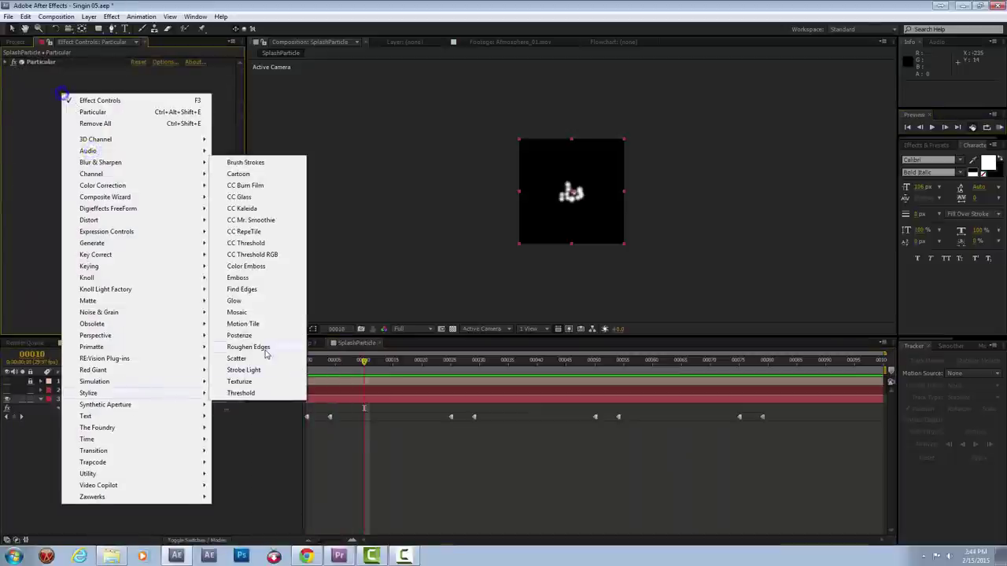
{"action": "left_click", "coordinate": [281, 343]}
{"action": "left_click_drag", "start_coordinate": [318, 360], "coordinate": [360, 362]}
{"action": "scroll", "coordinate": [579, 196], "scroll_direction": "down", "scroll_amount": 1}
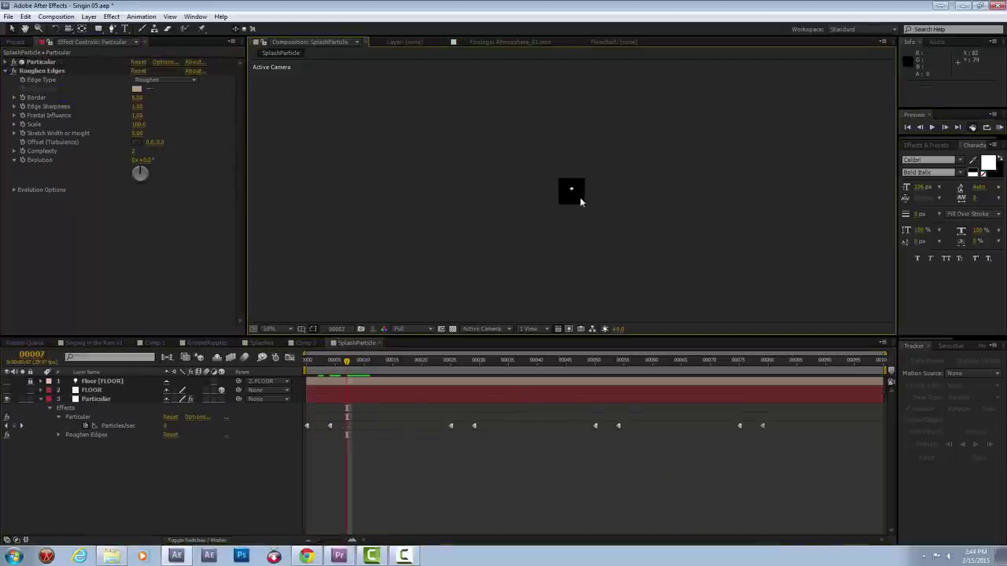
Step: Preview the roughened splash bursts around frames 25 and 50, zoomed in closer
{"action": "left_click", "coordinate": [998, 128]}
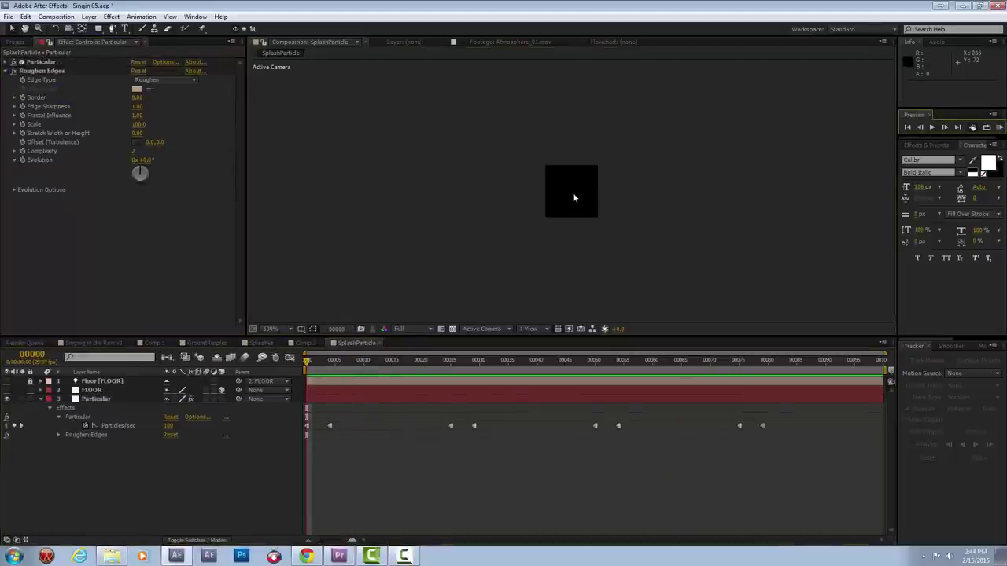
{"action": "scroll", "coordinate": [558, 214], "scroll_direction": "up", "scroll_amount": 1}
{"action": "left_click", "coordinate": [558, 214]}
{"action": "left_click", "coordinate": [998, 128]}
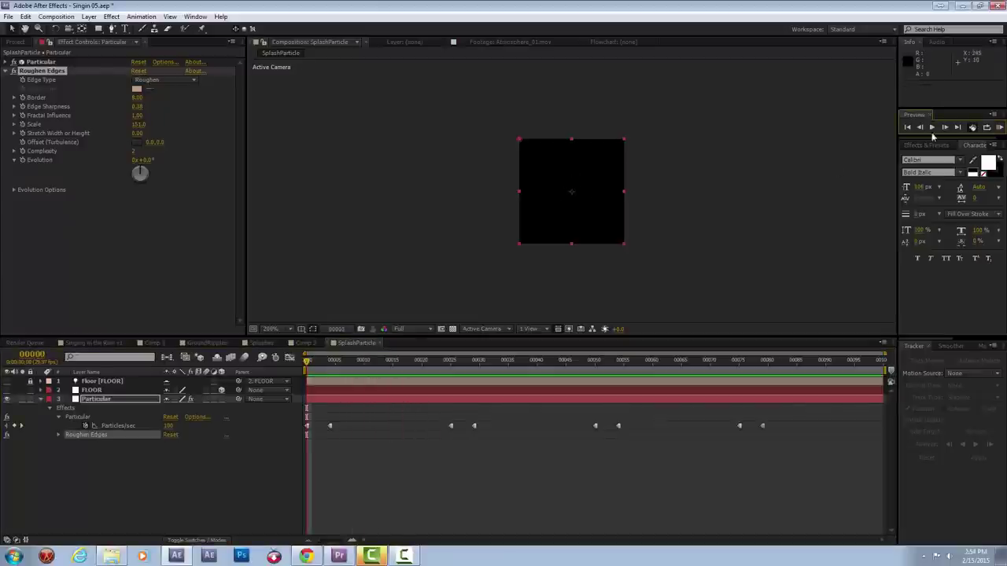
{"action": "left_click", "coordinate": [14, 62]}
{"action": "left_click", "coordinate": [77, 416]}
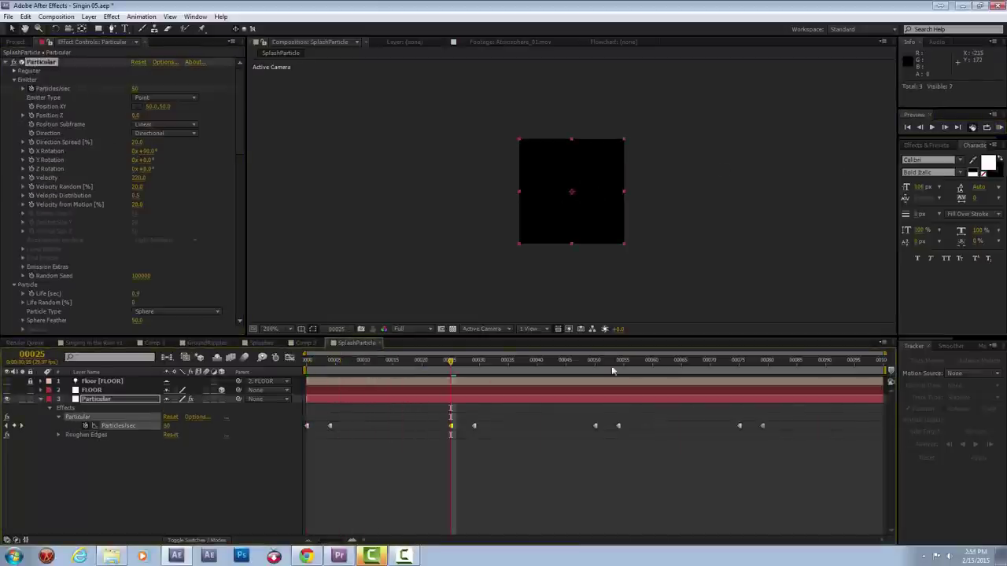
{"action": "left_click", "coordinate": [739, 364]}
{"action": "key", "text": "KP_0"}
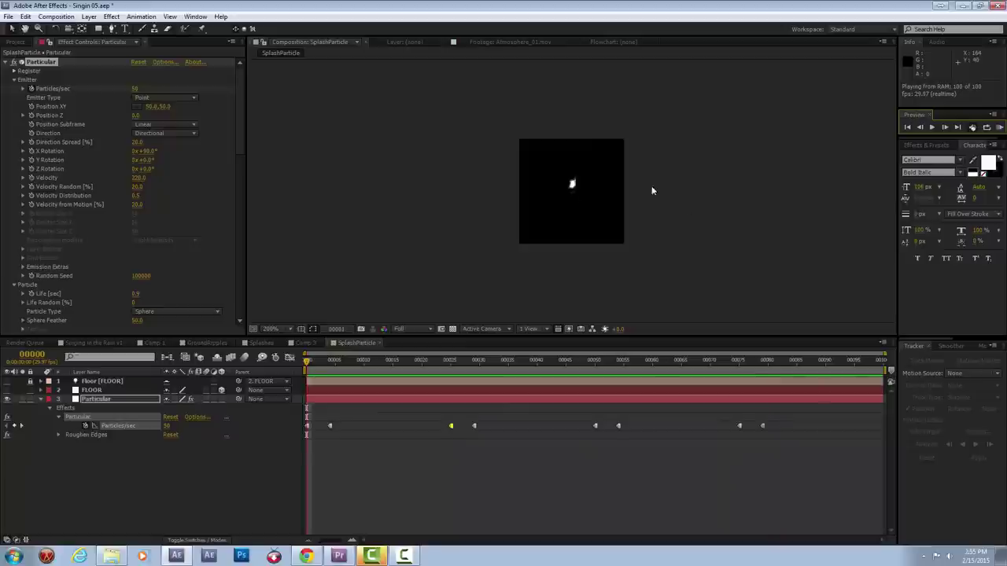
{"action": "key", "text": "period"}
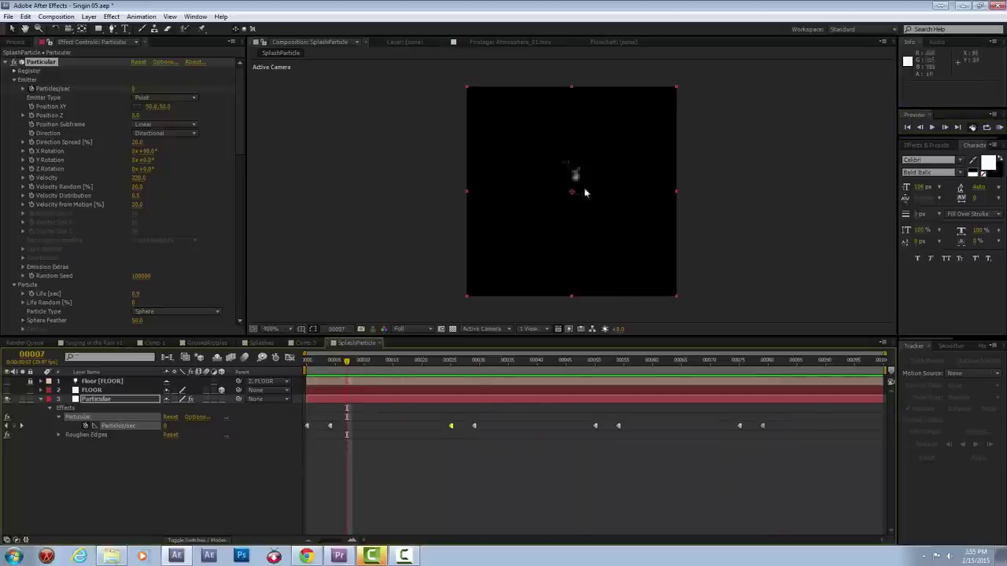
Step: Add an adjustment layer with Fast Blur limited to Horizontal blur dimensions
{"action": "left_click", "coordinate": [88, 17]}
{"action": "left_click", "coordinate": [283, 84]}
{"action": "right_click", "coordinate": [580, 236]}
{"action": "left_click", "coordinate": [362, 275]}
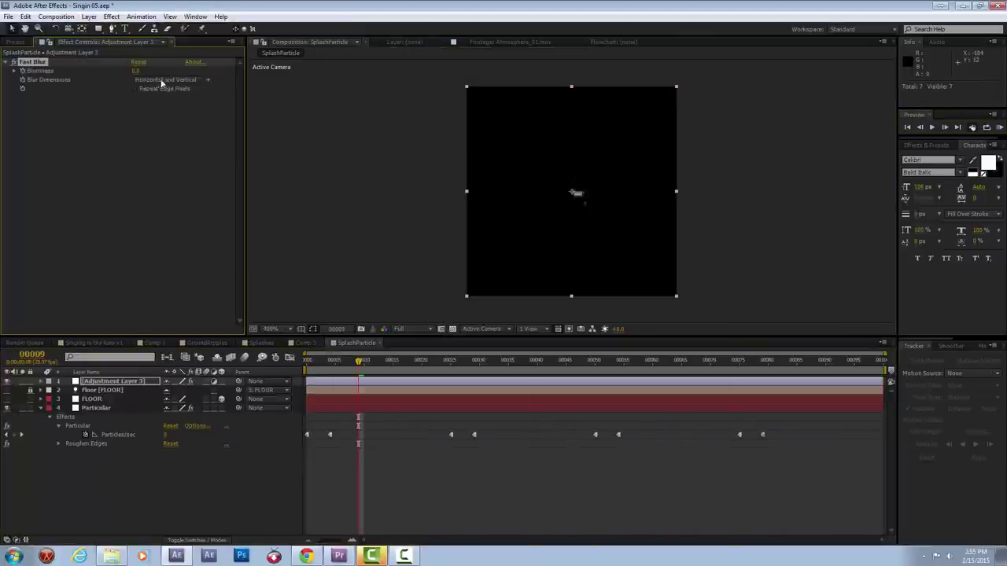
{"action": "left_click", "coordinate": [161, 82]}
{"action": "left_click", "coordinate": [163, 102]}
Step: Set Blurriness to 18 and layer opacity to 47%, then preview the blurred splash
{"action": "key", "text": "comma"}
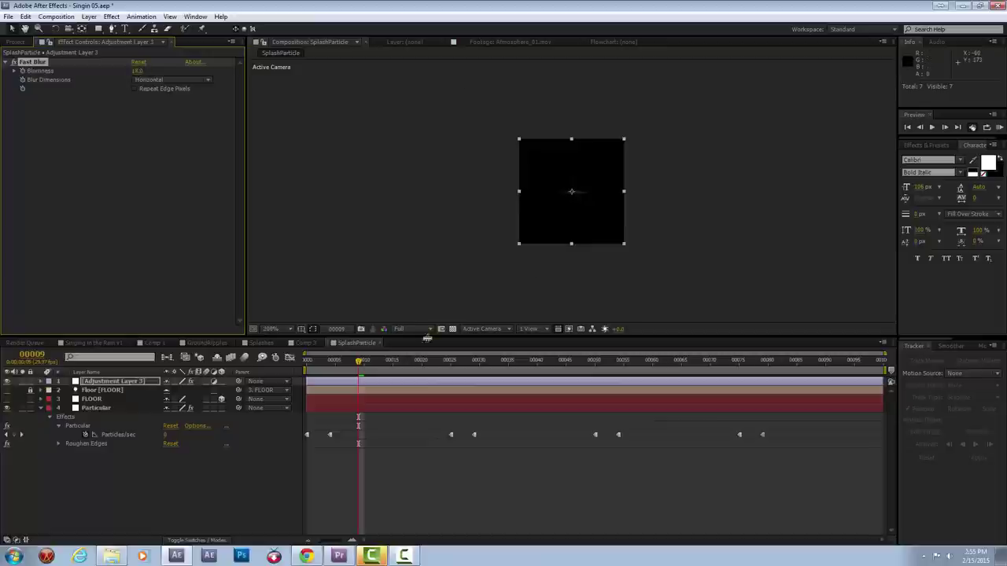
{"action": "left_click", "coordinate": [318, 360]}
{"action": "left_click_drag", "start_coordinate": [582, 161], "coordinate": [596, 211]}
{"action": "key", "text": "space"}
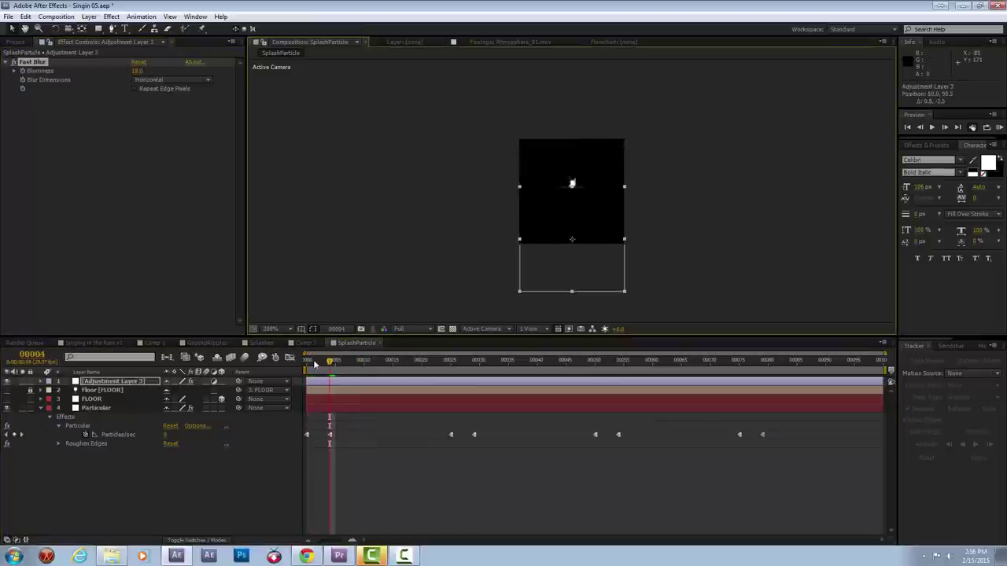
{"action": "left_click", "coordinate": [618, 198]}
{"action": "key", "text": "t"}
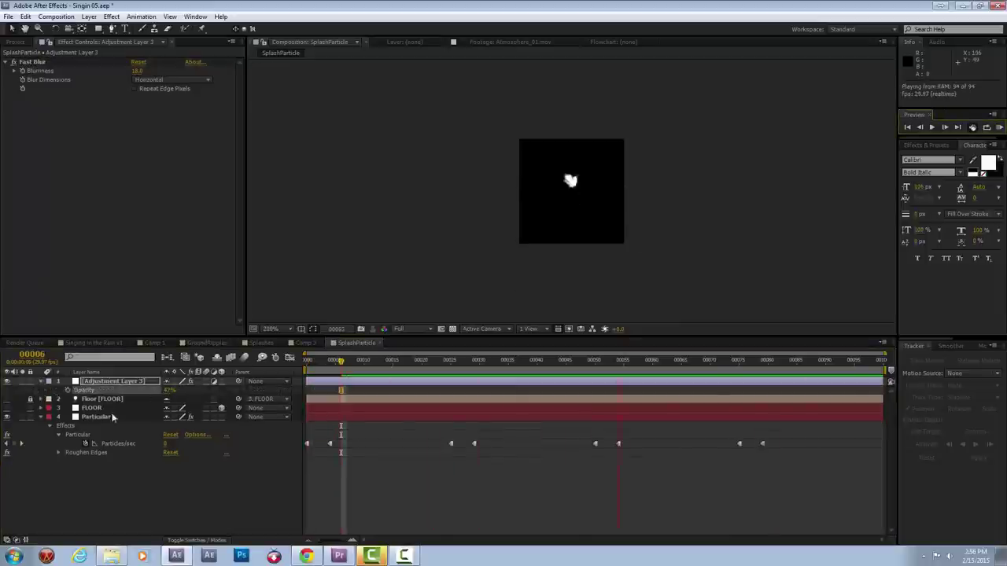
{"action": "left_click_drag", "start_coordinate": [341, 361], "coordinate": [638, 362]}
{"action": "key", "text": "KP_0"}
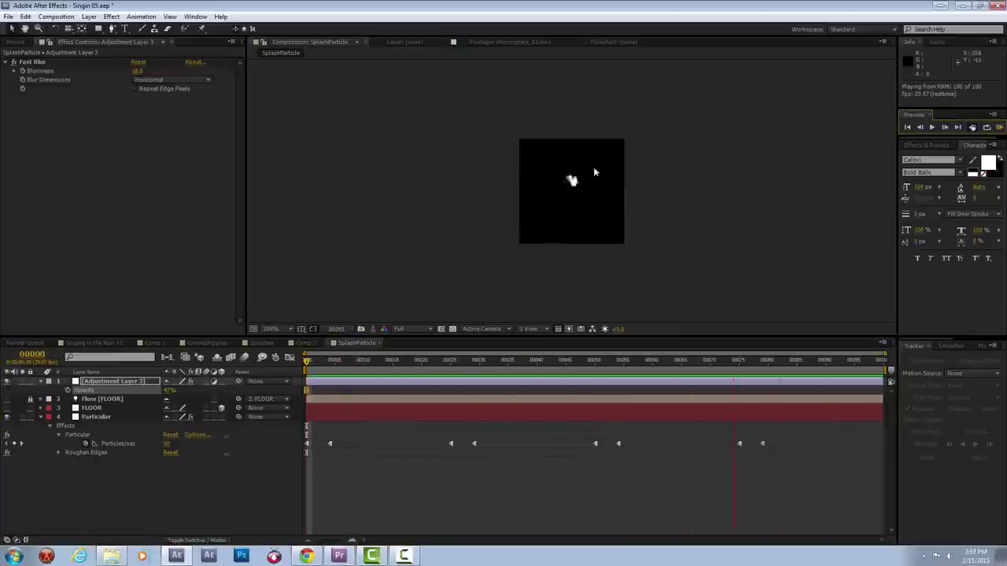
Step: Switch to the Splashes comp and move to a frame where splash particles appear
{"action": "left_click", "coordinate": [328, 363]}
{"action": "left_click", "coordinate": [304, 343]}
{"action": "left_click", "coordinate": [264, 343]}
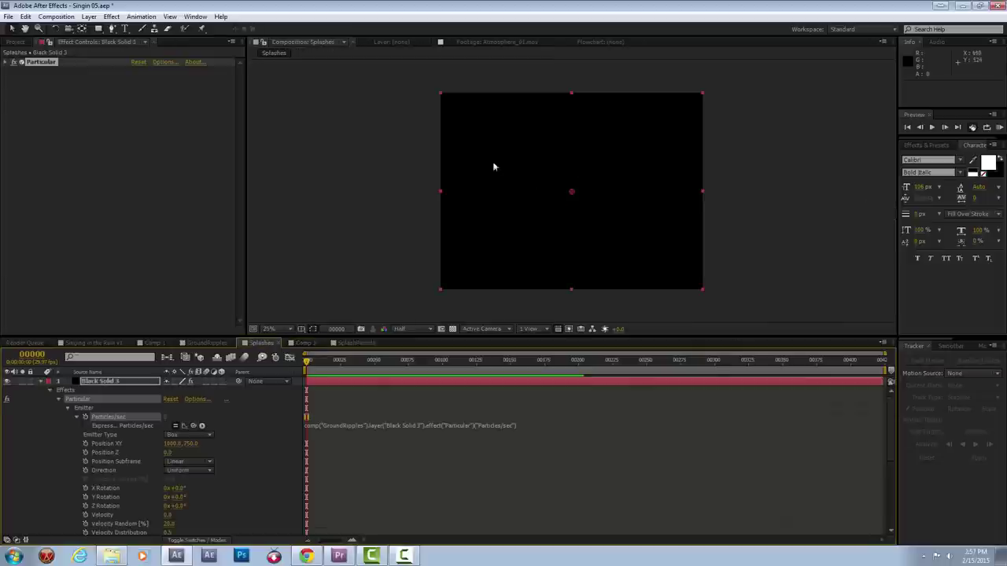
{"action": "left_click", "coordinate": [207, 343]}
{"action": "left_click", "coordinate": [263, 343]}
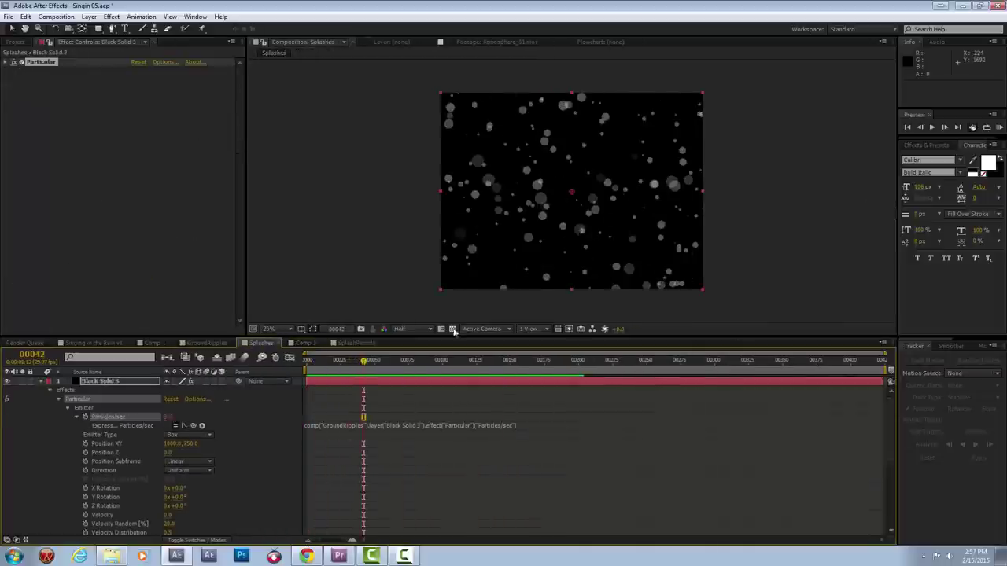
Step: Set the Black Solid 3 layer's Particular Particle Type to Sprite
{"action": "left_click", "coordinate": [120, 417]}
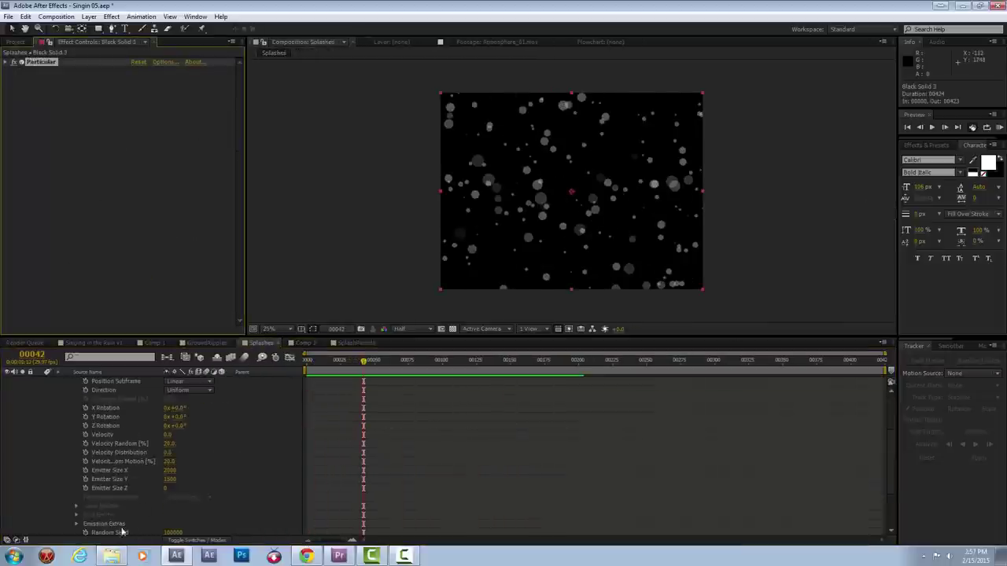
{"action": "left_click", "coordinate": [5, 61]}
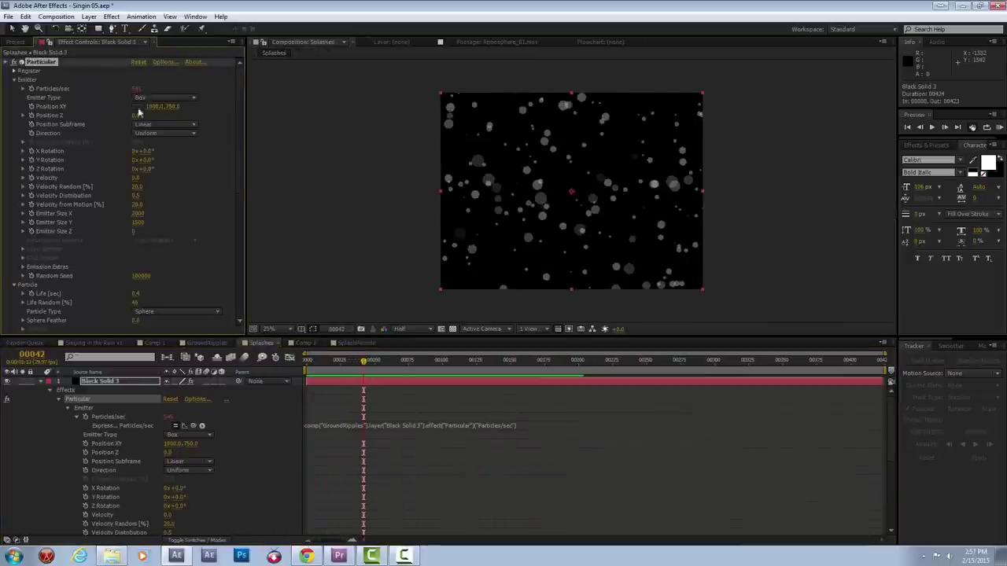
{"action": "scroll", "coordinate": [134, 126], "scroll_direction": "down", "scroll_amount": 3}
{"action": "scroll", "coordinate": [113, 295], "scroll_direction": "down", "scroll_amount": 2}
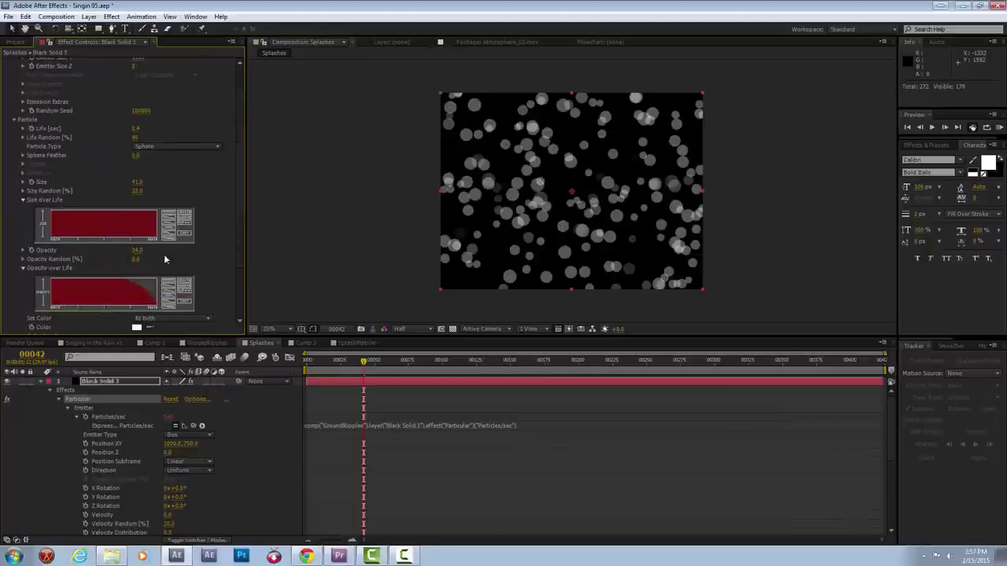
{"action": "scroll", "coordinate": [192, 176], "scroll_direction": "up", "scroll_amount": 1}
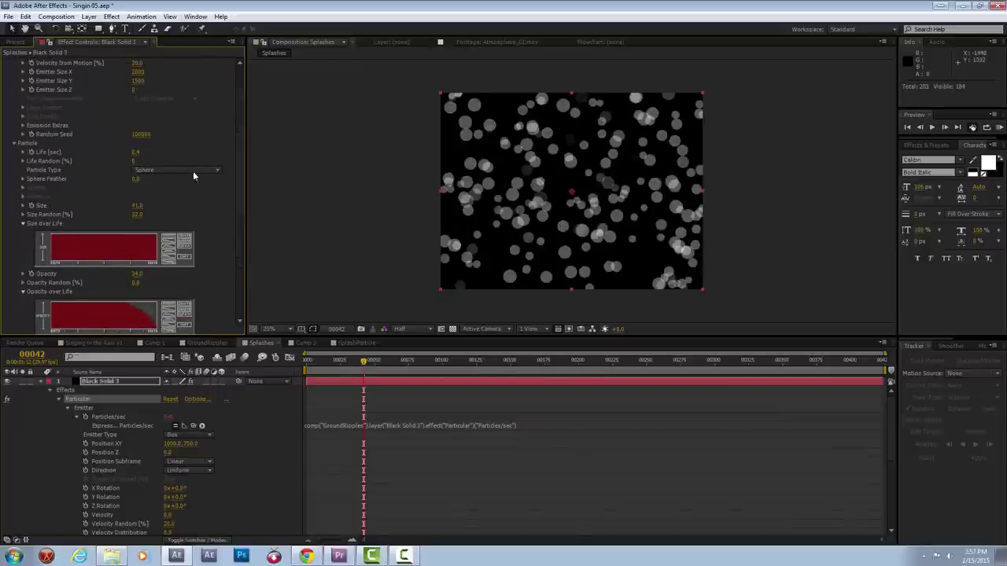
{"action": "left_click", "coordinate": [177, 170]}
{"action": "left_click", "coordinate": [158, 239]}
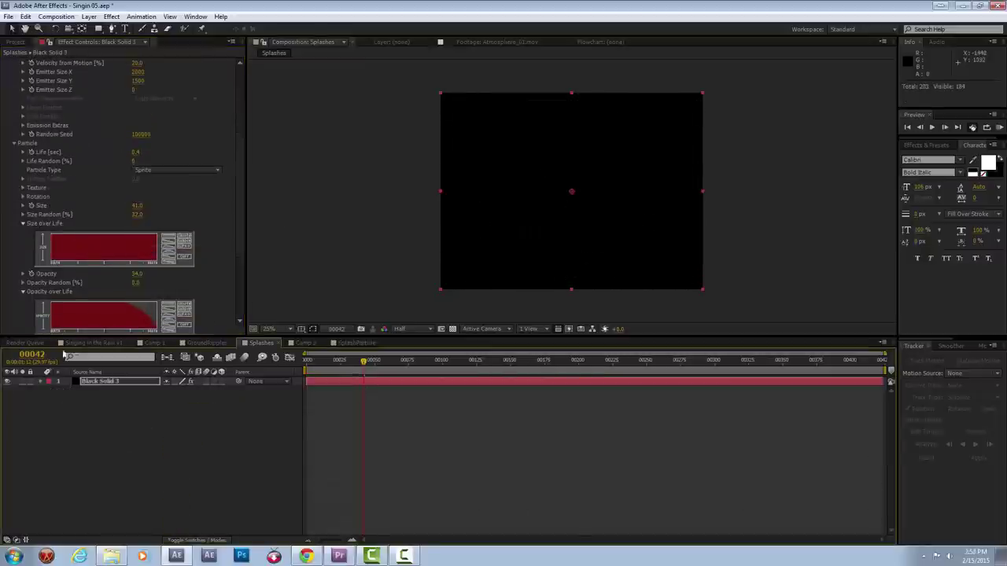
Step: Add SplashParticle to Splashes and make it the Particular sprite texture layer
{"action": "left_click_drag", "start_coordinate": [45, 204], "coordinate": [102, 390]}
{"action": "left_click", "coordinate": [100, 381]}
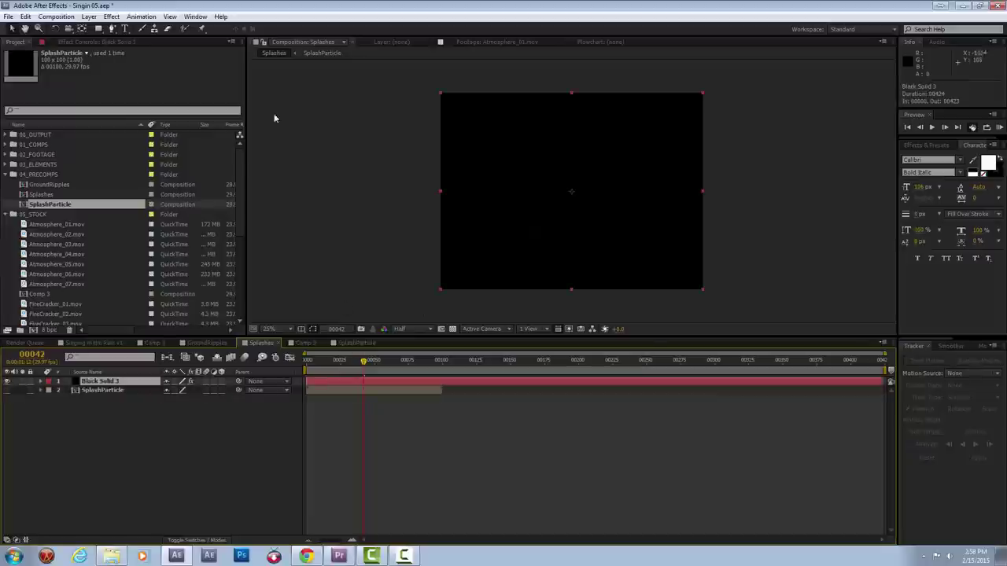
{"action": "left_click", "coordinate": [98, 42]}
{"action": "scroll", "coordinate": [191, 229], "scroll_direction": "down", "scroll_amount": 3}
{"action": "scroll", "coordinate": [192, 229], "scroll_direction": "down", "scroll_amount": 1}
{"action": "left_click", "coordinate": [23, 235]}
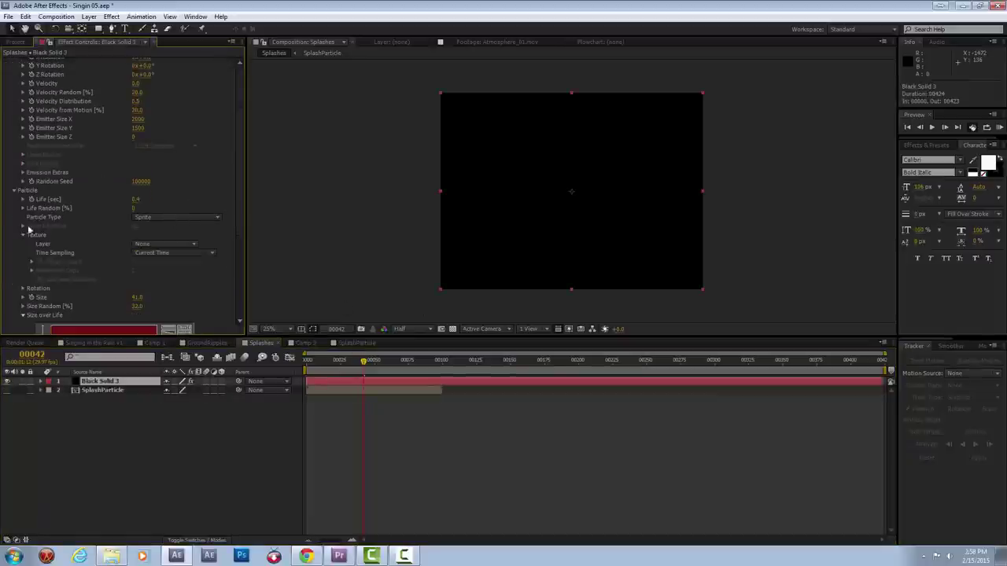
{"action": "left_click", "coordinate": [164, 244]}
{"action": "left_click", "coordinate": [167, 282]}
Step: Set Time Sampling to Split Clip - Play Once with 4 clips and preview the splashes
{"action": "left_click", "coordinate": [153, 255]}
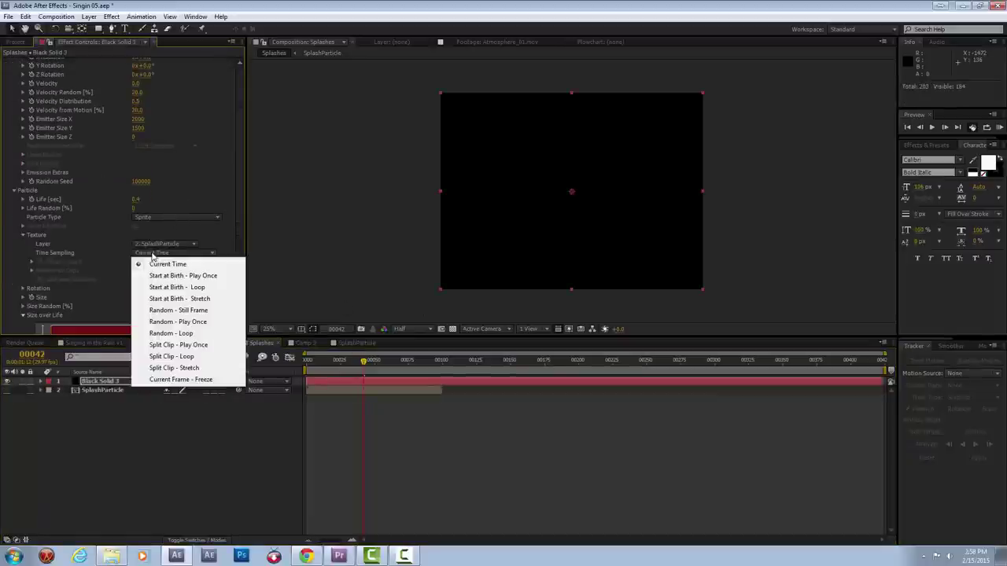
{"action": "left_click", "coordinate": [179, 346]}
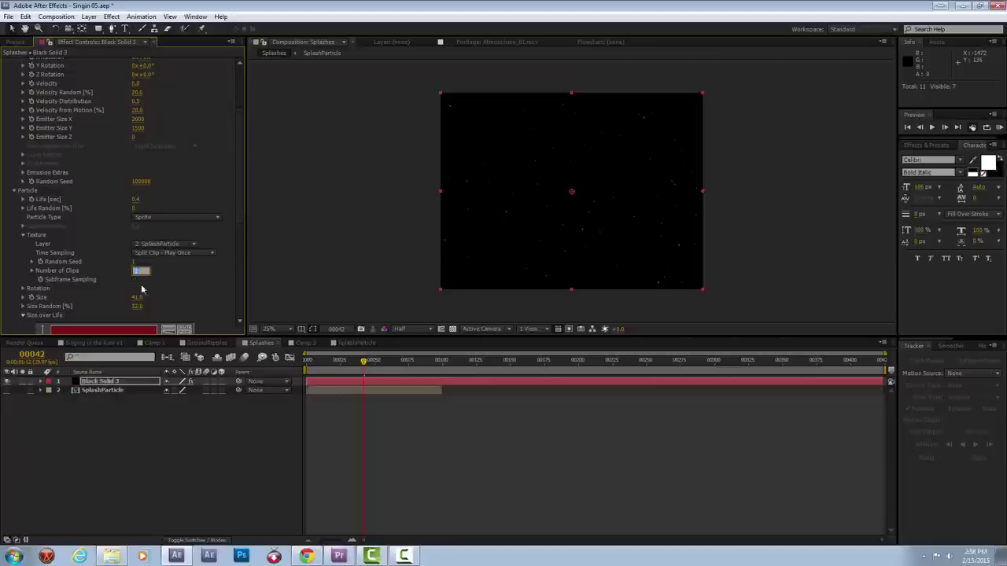
{"action": "type", "text": "4"}
{"action": "key", "text": "Return"}
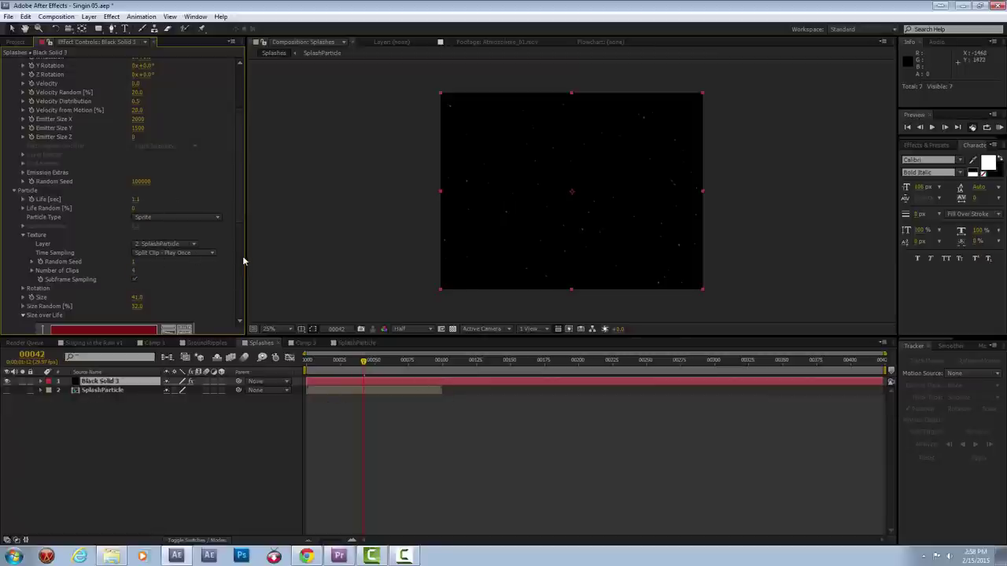
{"action": "key", "text": "period"}
{"action": "key", "text": "period"}
{"action": "key", "text": "KP_0"}
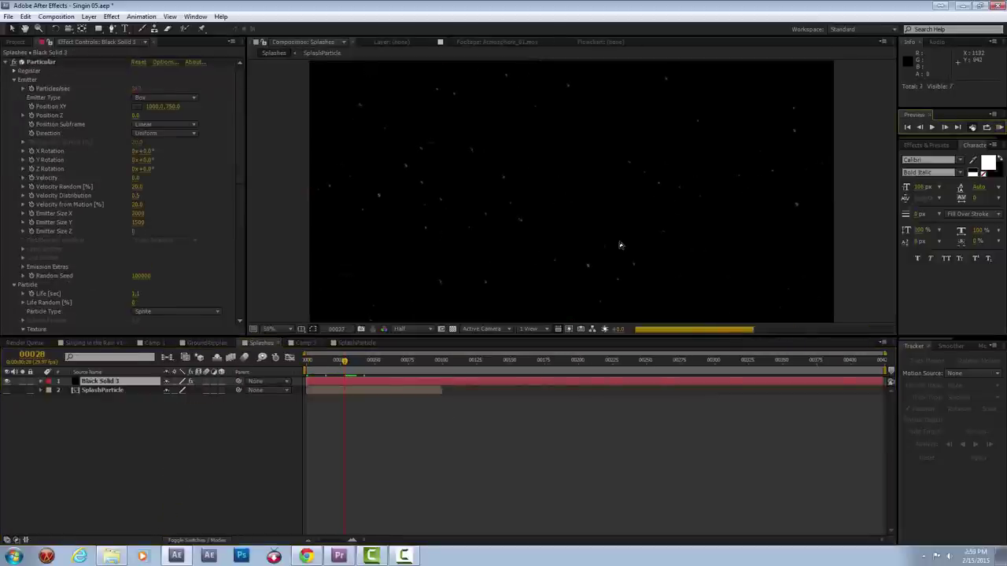
{"action": "key", "text": "comma"}
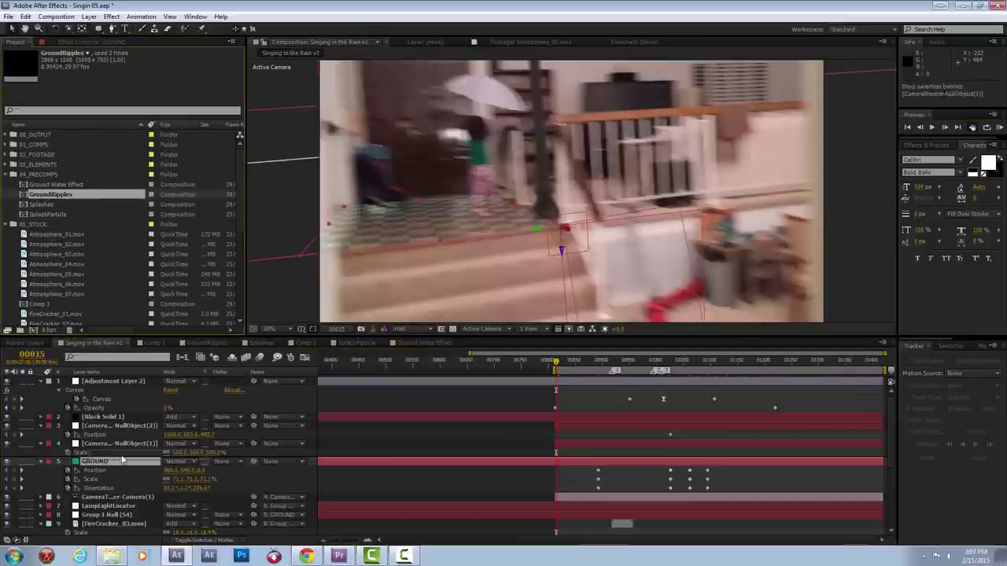
Step: Paste opacity keyframes onto GroundRipples, parent it to GROUND, and set Position to 0,0,0
{"action": "key", "text": "F4"}
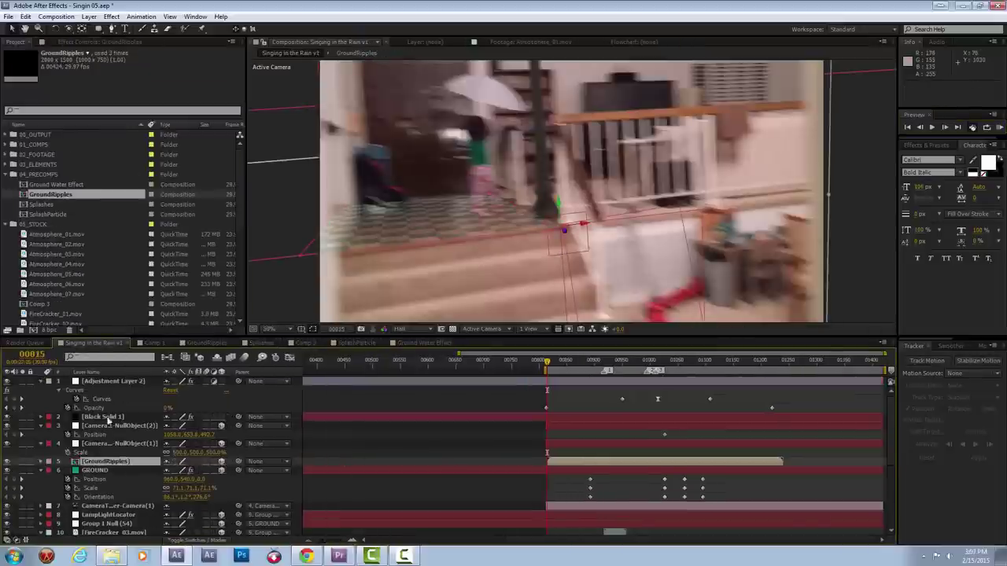
{"action": "left_click", "coordinate": [601, 471]}
{"action": "left_click", "coordinate": [106, 461]}
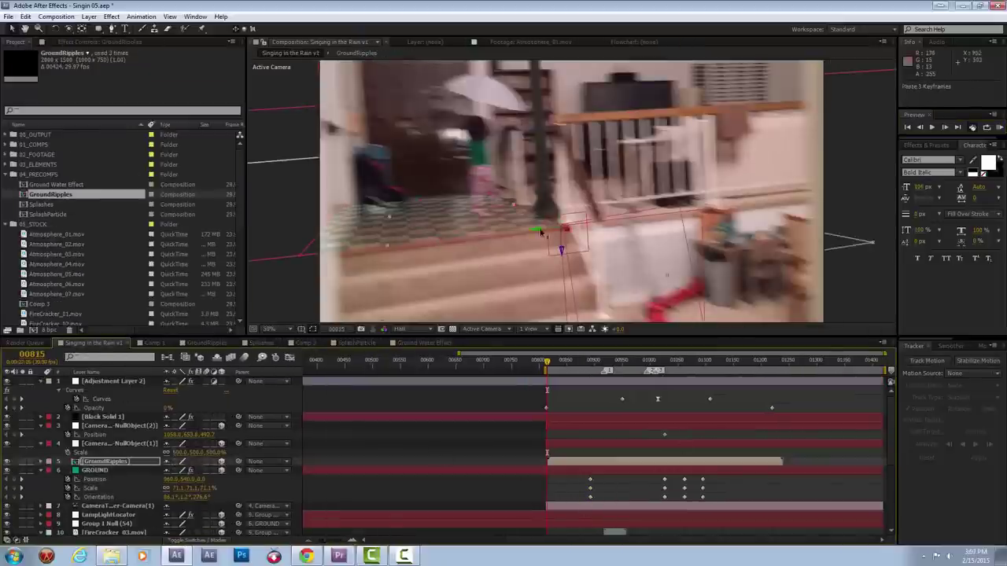
{"action": "key", "text": "ctrl+v"}
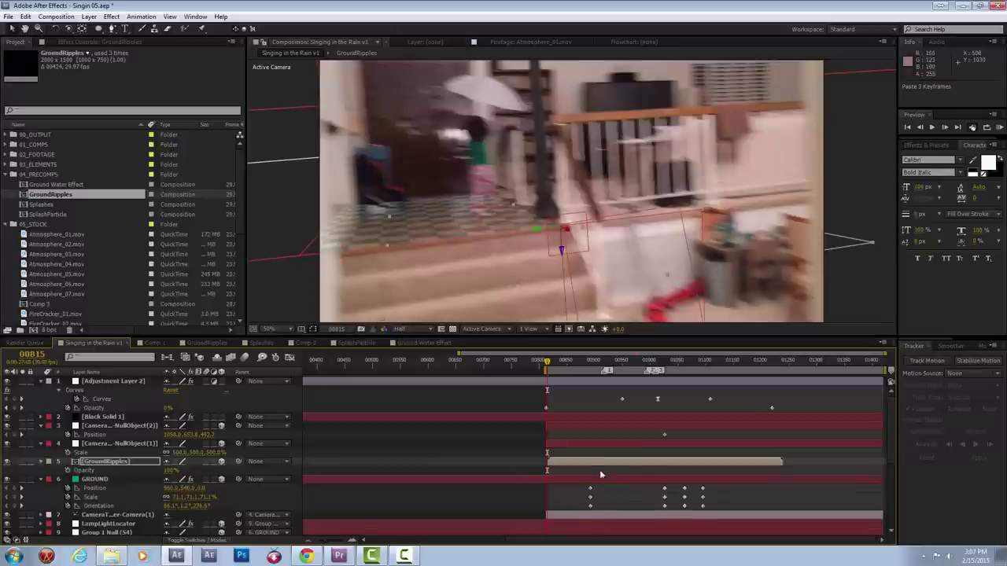
{"action": "left_click_drag", "start_coordinate": [239, 461], "coordinate": [126, 494]}
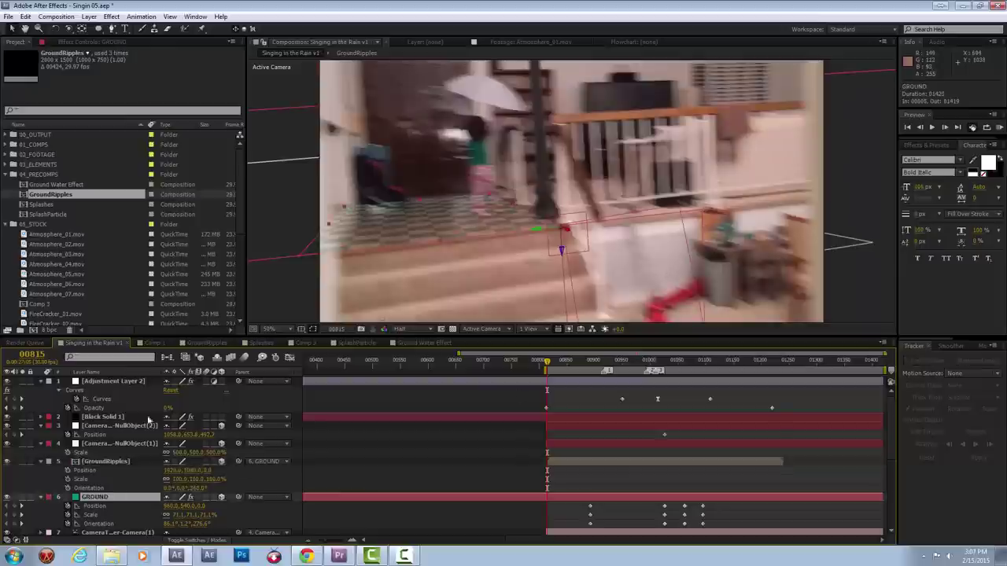
{"action": "left_click", "coordinate": [219, 486]}
{"action": "left_click", "coordinate": [110, 501]}
{"action": "key", "text": "Return"}
{"action": "left_click", "coordinate": [506, 225]}
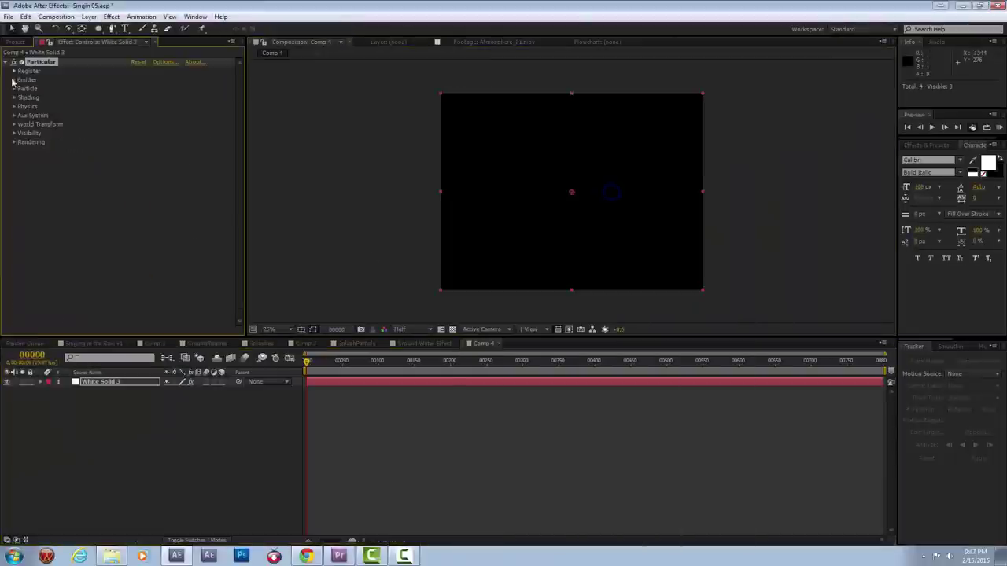
Step: Set up the Comp 4 Particular emitter with Z size 428 and preview the fast particles
{"action": "left_click", "coordinate": [13, 80]}
{"action": "left_click", "coordinate": [166, 125]}
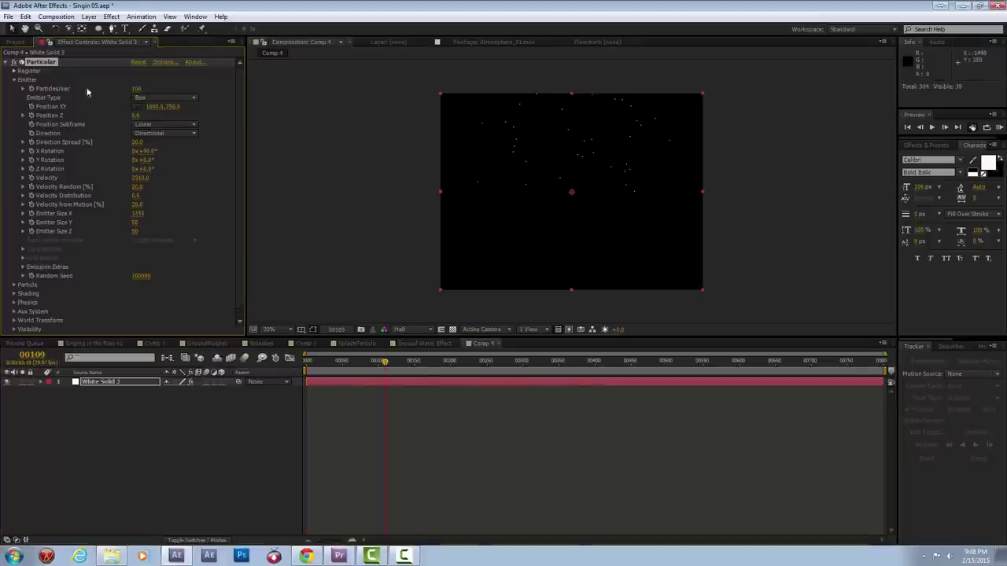
{"action": "left_click", "coordinate": [931, 127]}
{"action": "left_click_drag", "start_coordinate": [135, 231], "coordinate": [152, 211]}
{"action": "key", "text": "space"}
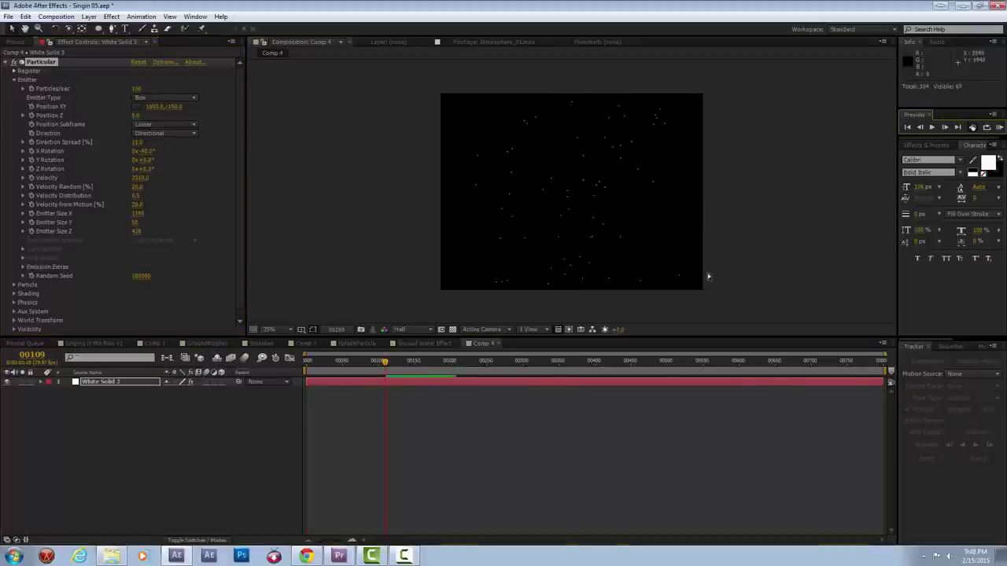
{"action": "left_click", "coordinate": [14, 285]}
{"action": "scroll", "coordinate": [79, 280], "scroll_direction": "down", "scroll_amount": 4}
Step: Lengthen particle Life to 0.7 seconds and inspect the Size over Life settings
{"action": "left_click_drag", "start_coordinate": [140, 162], "coordinate": [145, 162]}
{"action": "left_click", "coordinate": [24, 233]}
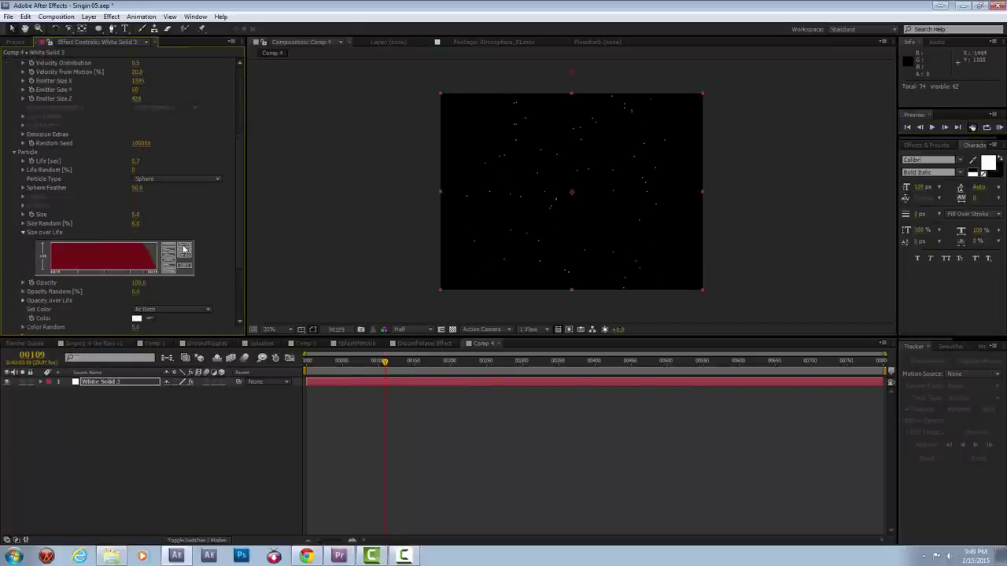
{"action": "scroll", "coordinate": [184, 250], "scroll_direction": "down", "scroll_amount": 3}
{"action": "scroll", "coordinate": [184, 251], "scroll_direction": "down", "scroll_amount": 1}
{"action": "scroll", "coordinate": [197, 236], "scroll_direction": "down", "scroll_amount": 2}
{"action": "scroll", "coordinate": [239, 189], "scroll_direction": "up", "scroll_amount": 4}
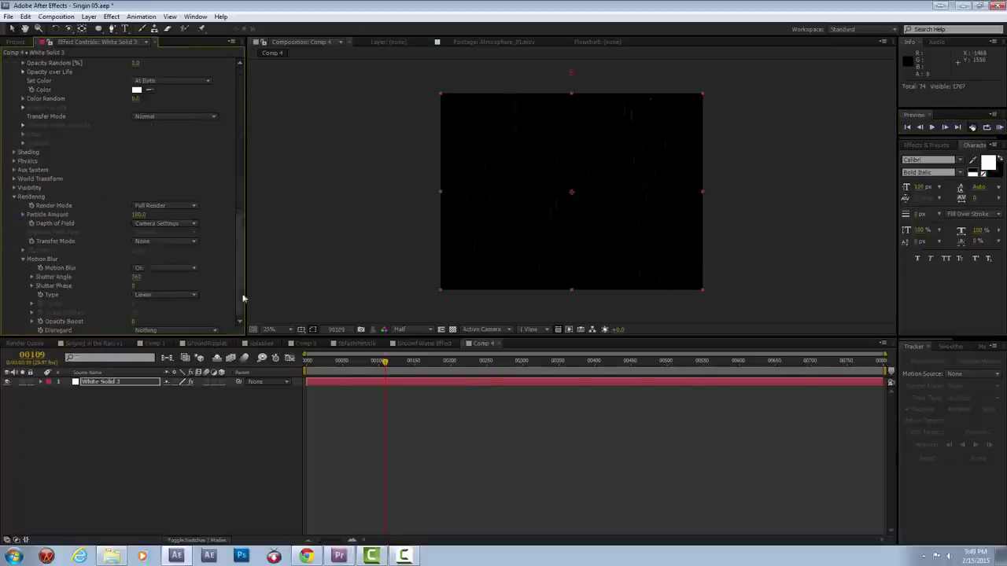
{"action": "scroll", "coordinate": [184, 209], "scroll_direction": "down", "scroll_amount": 2}
{"action": "scroll", "coordinate": [185, 209], "scroll_direction": "up", "scroll_amount": 4}
{"action": "scroll", "coordinate": [140, 313], "scroll_direction": "down", "scroll_amount": 10}
{"action": "scroll", "coordinate": [178, 259], "scroll_direction": "up", "scroll_amount": 10}
{"action": "key", "text": "period"}
{"action": "key", "text": "period"}
{"action": "scroll", "coordinate": [178, 260], "scroll_direction": "down", "scroll_amount": 5}
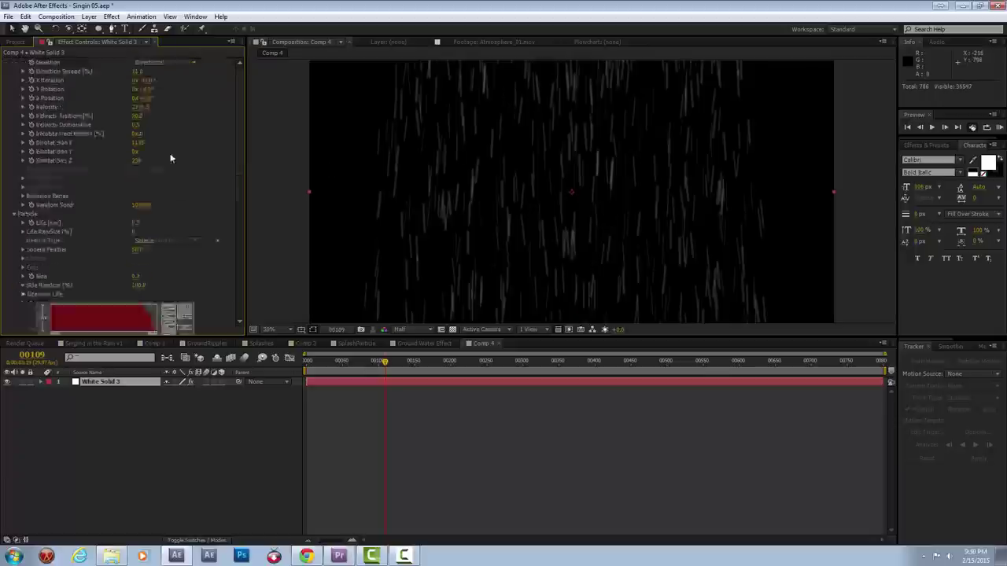
{"action": "scroll", "coordinate": [178, 259], "scroll_direction": "up", "scroll_amount": 5}
{"action": "scroll", "coordinate": [178, 255], "scroll_direction": "down", "scroll_amount": 3}
{"action": "scroll", "coordinate": [118, 239], "scroll_direction": "down", "scroll_amount": 4}
Step: Expand the Streaklet settings and reduce the particle size values
{"action": "left_click", "coordinate": [23, 268]}
{"action": "left_click_drag", "start_coordinate": [136, 295], "coordinate": [126, 293]}
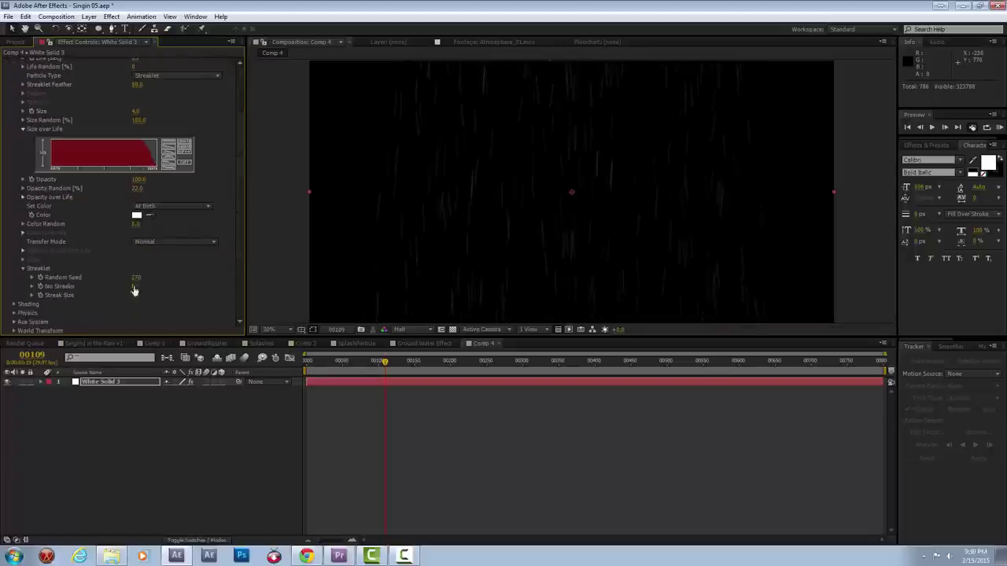
{"action": "scroll", "coordinate": [142, 236], "scroll_direction": "up", "scroll_amount": 2}
{"action": "mouse_move", "coordinate": [137, 182]}
{"action": "left_mouse_down"}
{"action": "mouse_move", "coordinate": [151, 180]}
{"action": "mouse_move", "coordinate": [118, 182]}
{"action": "left_mouse_up"}
{"action": "scroll", "coordinate": [766, 234], "scroll_direction": "down", "scroll_amount": 1}
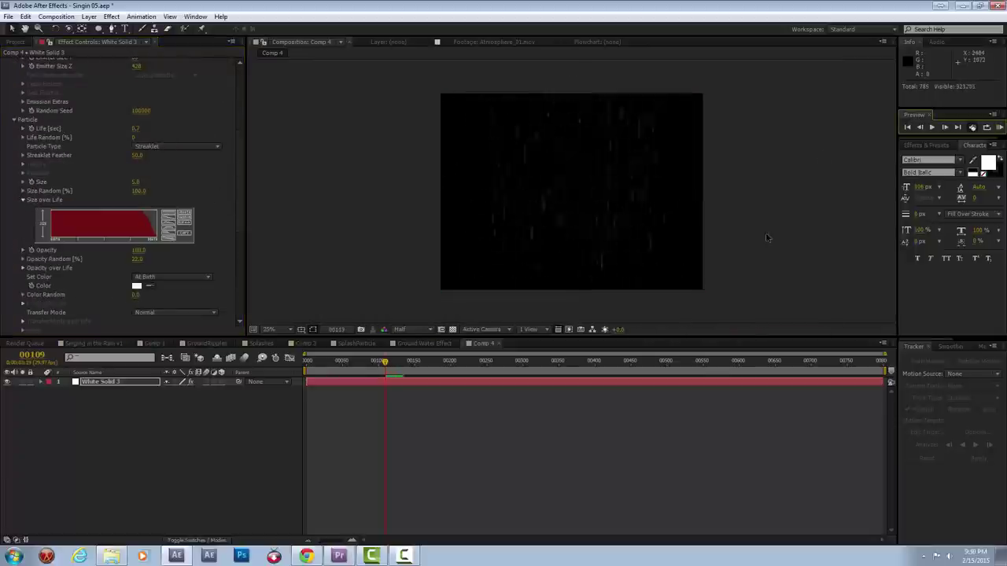
{"action": "scroll", "coordinate": [138, 144], "scroll_direction": "up", "scroll_amount": 3}
Step: Lower Velocity Random and zoom in to check the thinner rain streaks
{"action": "left_click_drag", "start_coordinate": [138, 144], "coordinate": [131, 143]}
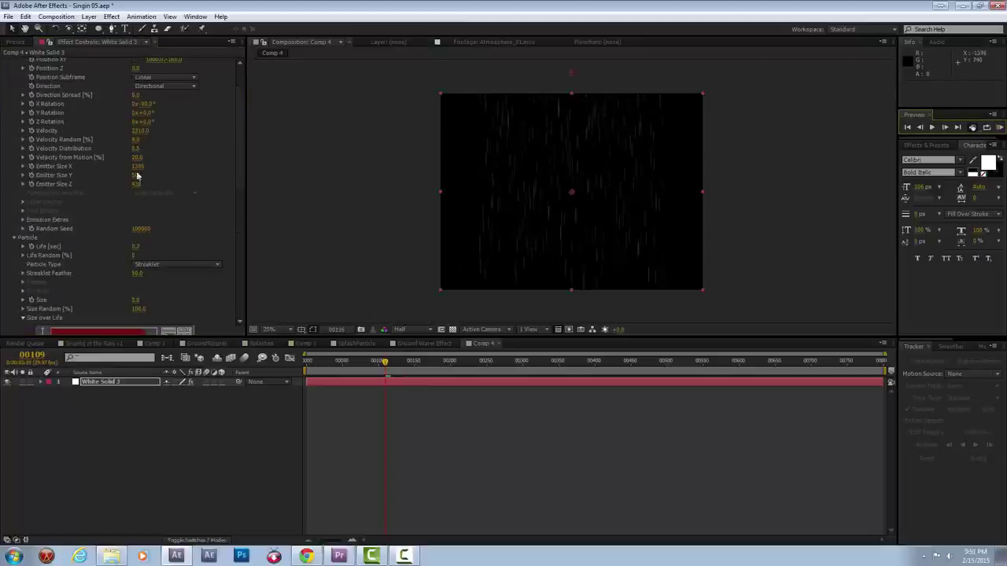
{"action": "scroll", "coordinate": [134, 190], "scroll_direction": "up", "scroll_amount": 2}
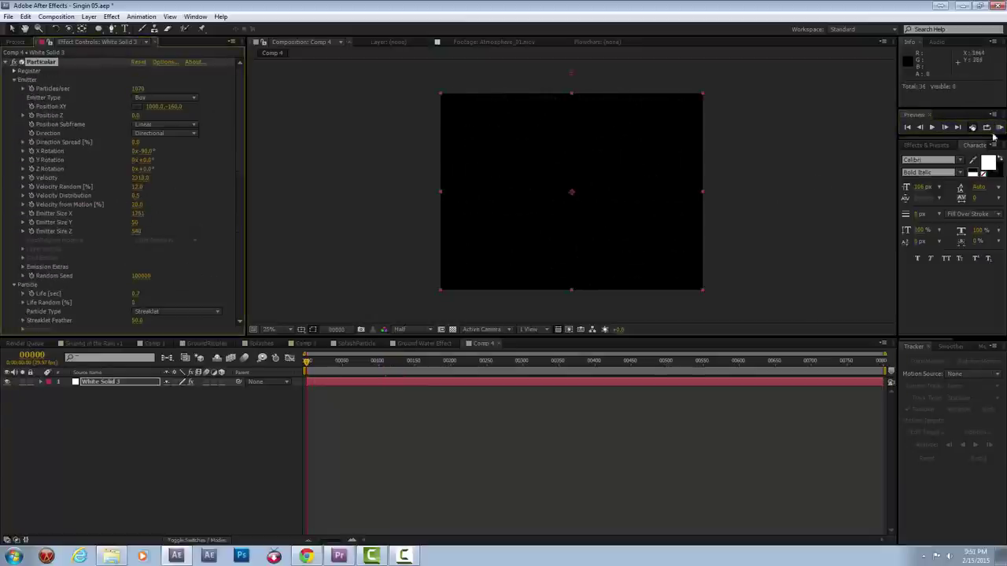
{"action": "scroll", "coordinate": [27, 269], "scroll_direction": "down", "scroll_amount": 10}
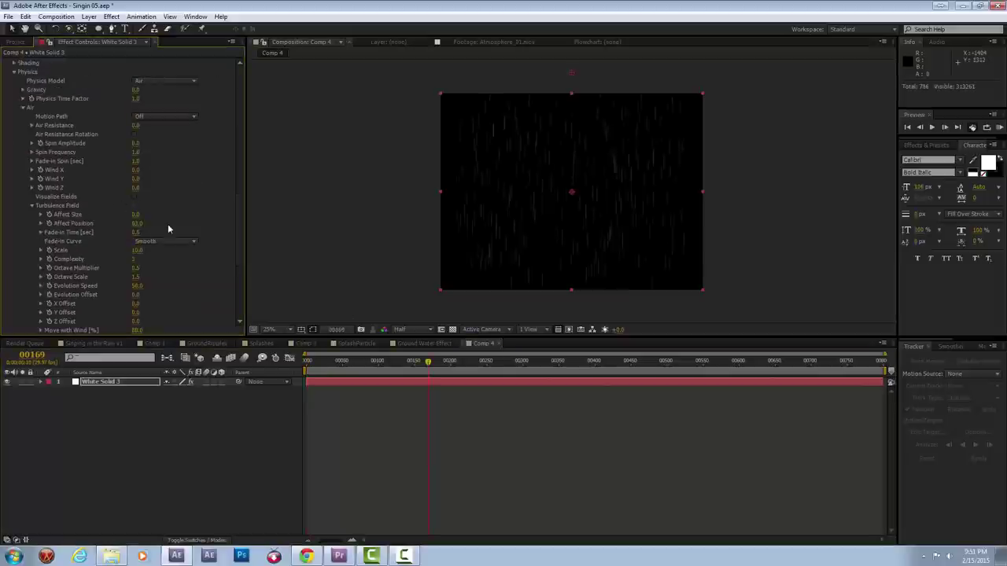
{"action": "key", "text": "period"}
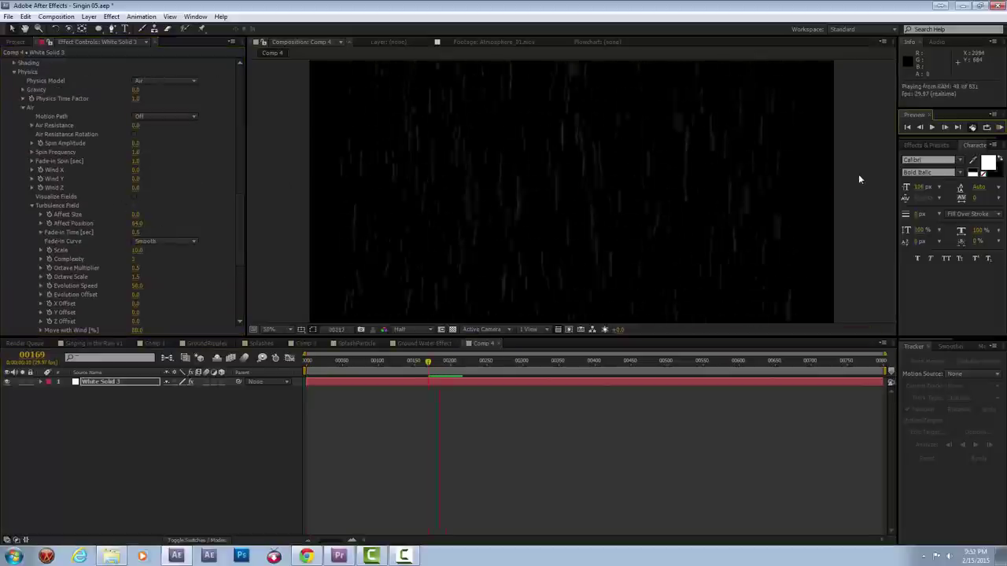
{"action": "key", "text": "comma"}
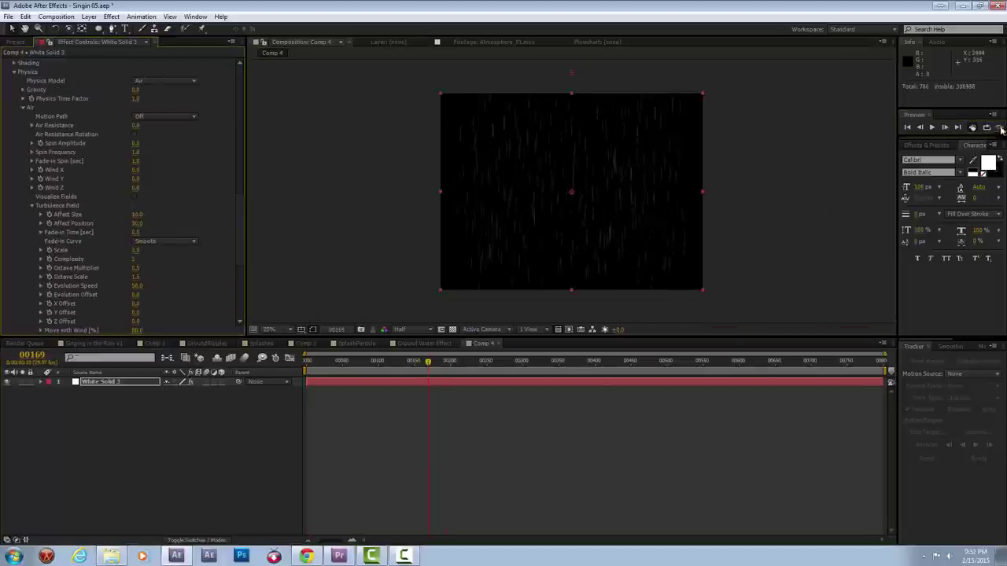
{"action": "key", "text": "period"}
Step: Create a Light 1 spot light in Comp 4 and review its options
{"action": "key", "text": "comma"}
{"action": "left_click", "coordinate": [89, 17]}
{"action": "left_click", "coordinate": [208, 55]}
{"action": "key", "text": "Return"}
{"action": "key", "text": "ctrl+Up"}
{"action": "key", "text": "comma"}
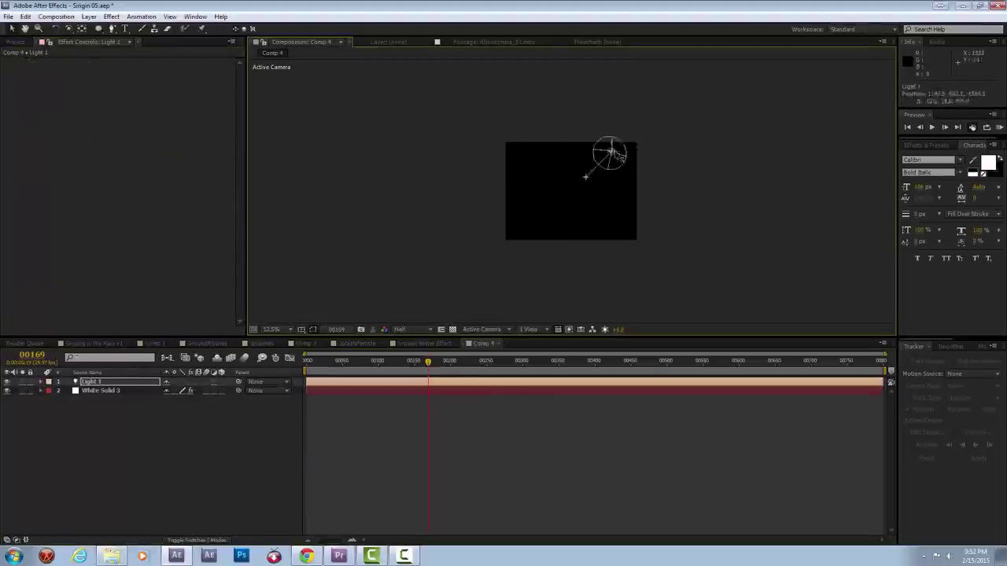
{"action": "key", "text": "period"}
{"action": "key", "text": "period"}
{"action": "key", "text": "ctrl+Down"}
{"action": "key", "text": "ctrl+Up"}
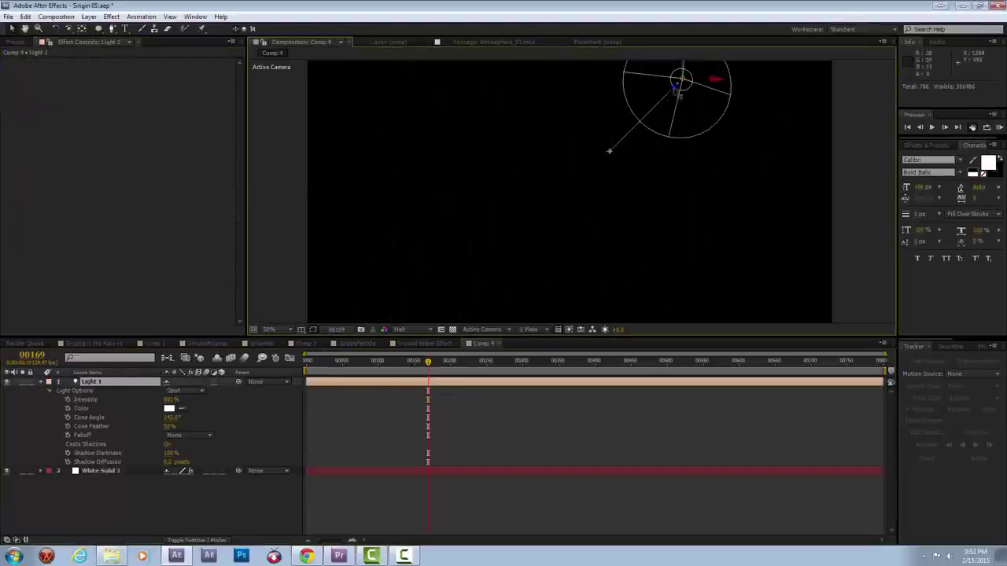
{"action": "key", "text": "comma"}
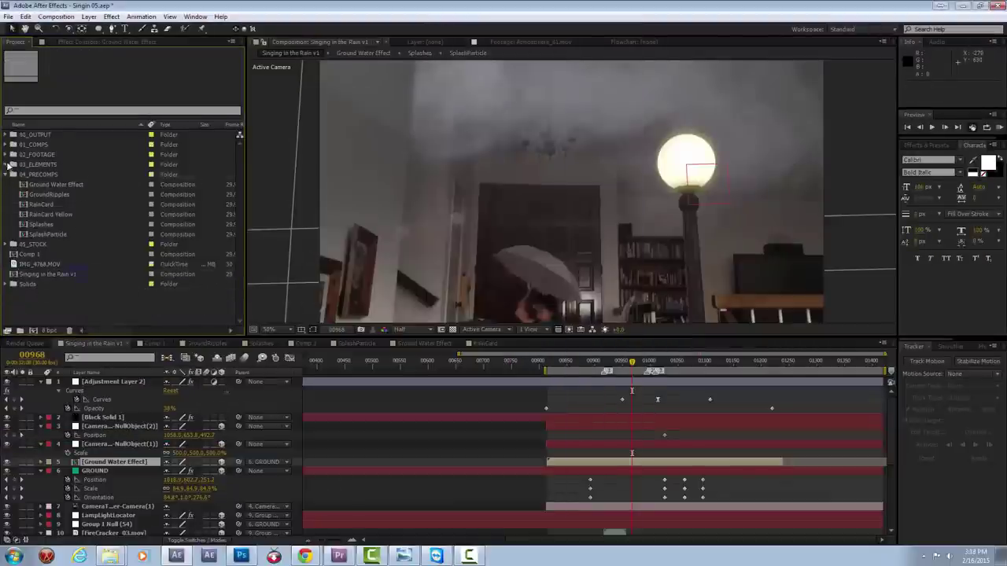
Step: Add Water_[0-799].jpg from 03_ELEMENTS, duplicate RainCard, and select the Water layer's mask
{"action": "left_click", "coordinate": [9, 164]}
{"action": "left_click_drag", "start_coordinate": [55, 184], "coordinate": [622, 525]}
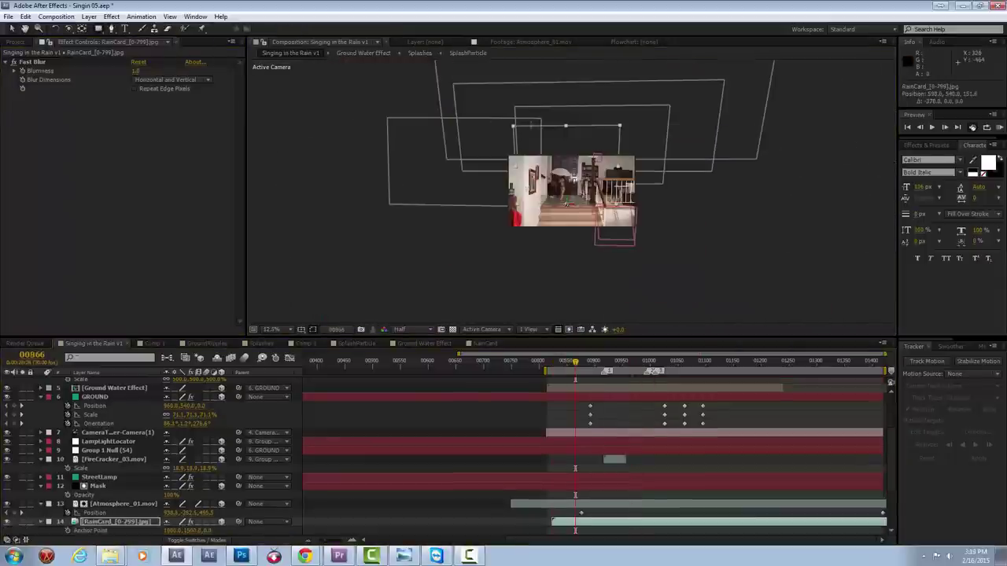
{"action": "key", "text": "ctrl+d"}
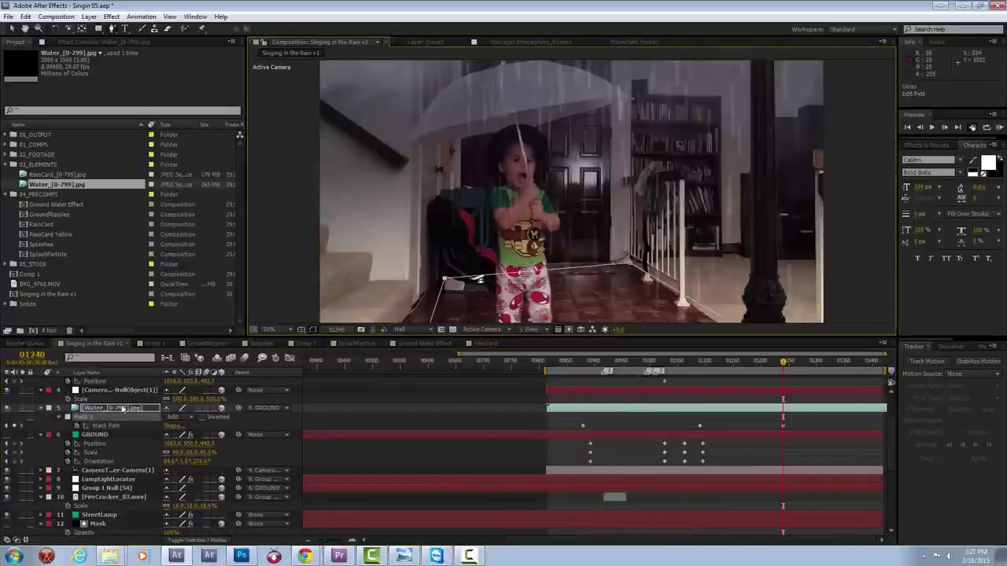
{"action": "left_click", "coordinate": [122, 408]}
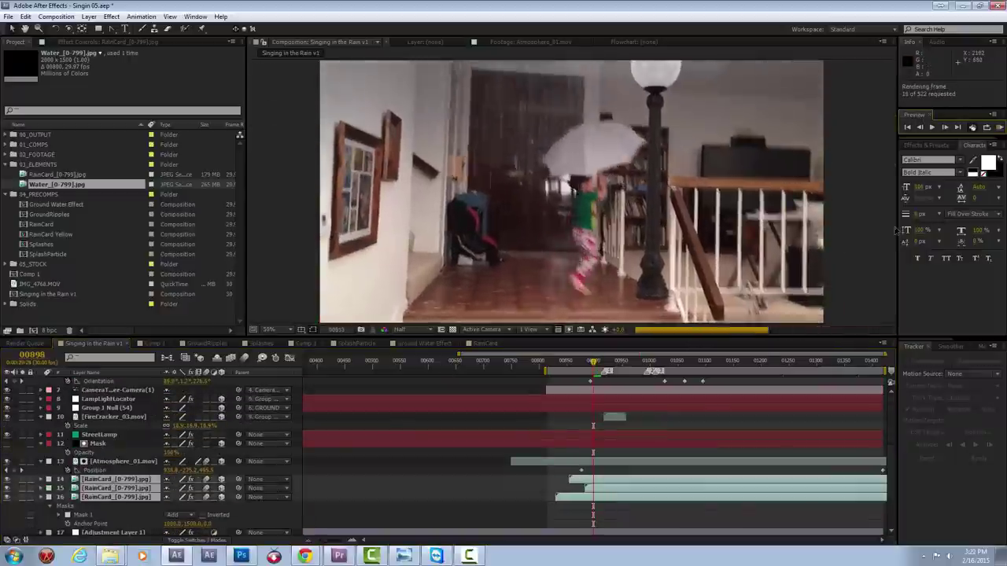
Step: Show the RainCard layers' scale and mask feather values
{"action": "key", "text": "s"}
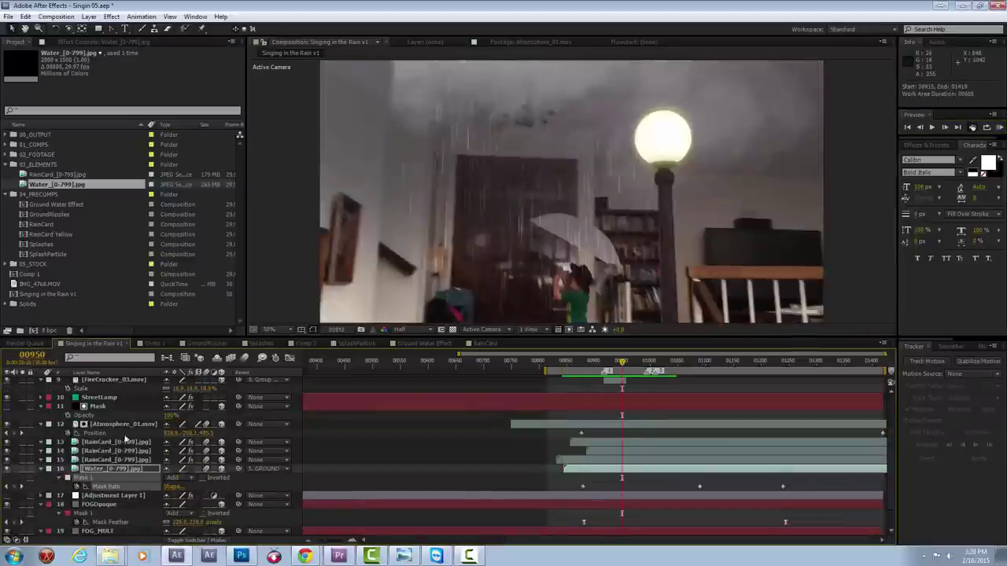
{"action": "left_click", "coordinate": [145, 81]}
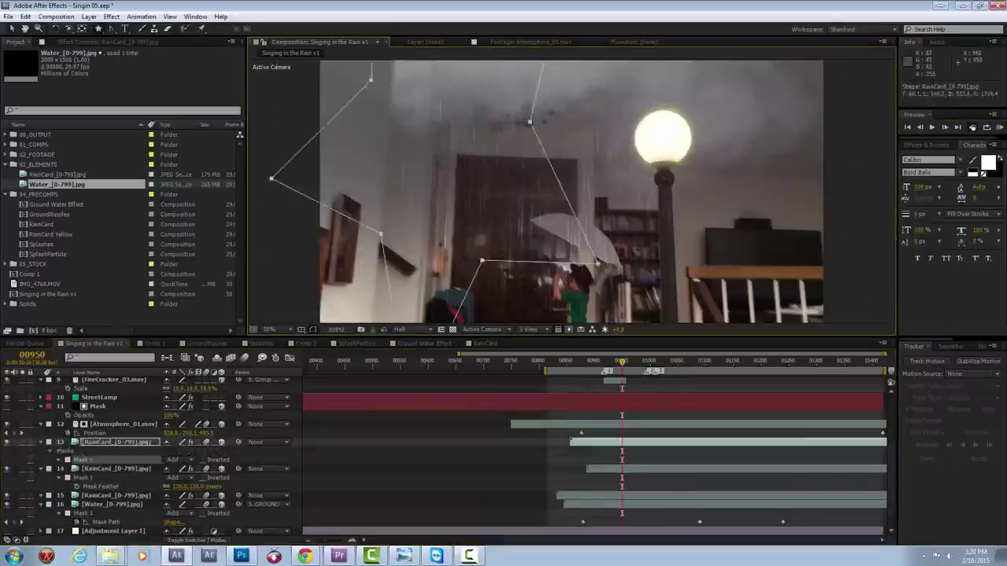
{"action": "key", "text": "comma"}
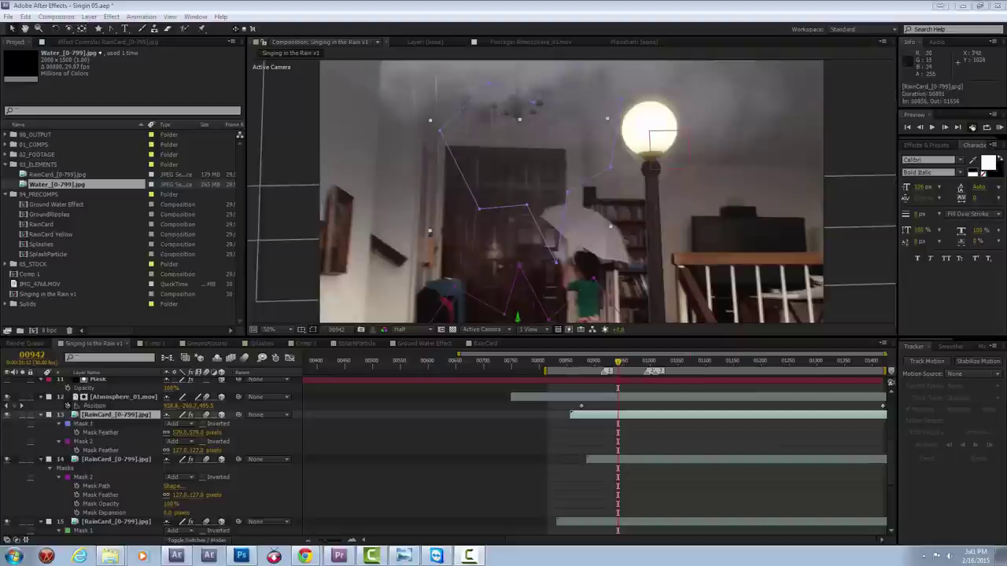
Step: Select a RainCard layer and browse its effects list
{"action": "left_click", "coordinate": [97, 478]}
{"action": "left_click", "coordinate": [547, 193]}
{"action": "right_click", "coordinate": [112, 126]}
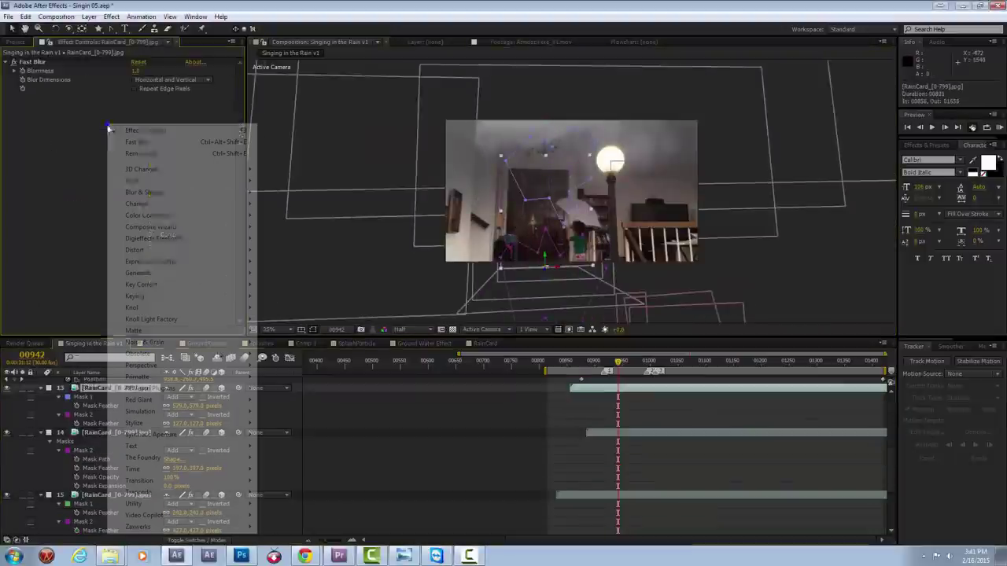
{"action": "key", "text": "Escape"}
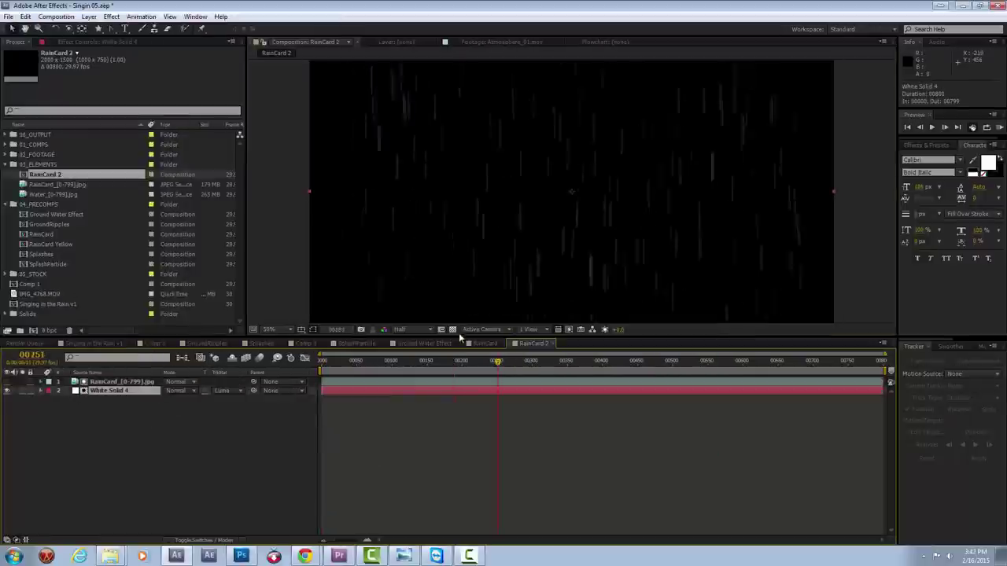
Step: Group the RainCard layers into a new RainCard 2 comp
{"action": "key", "text": "ctrl+a"}
{"action": "key", "text": "ctrl+d"}
{"action": "key", "text": "t"}
{"action": "left_click", "coordinate": [95, 344]}
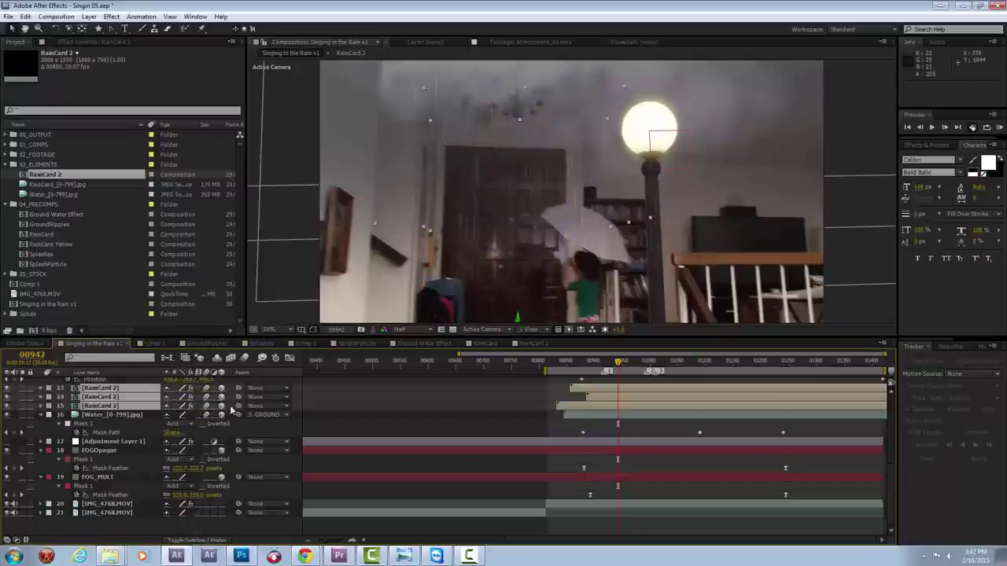
Step: Select the RainCard 2 layers in Singing in the Rain v1 and duplicate one
{"action": "left_click", "coordinate": [101, 415]}
{"action": "left_click", "coordinate": [100, 423], "text": "shift"}
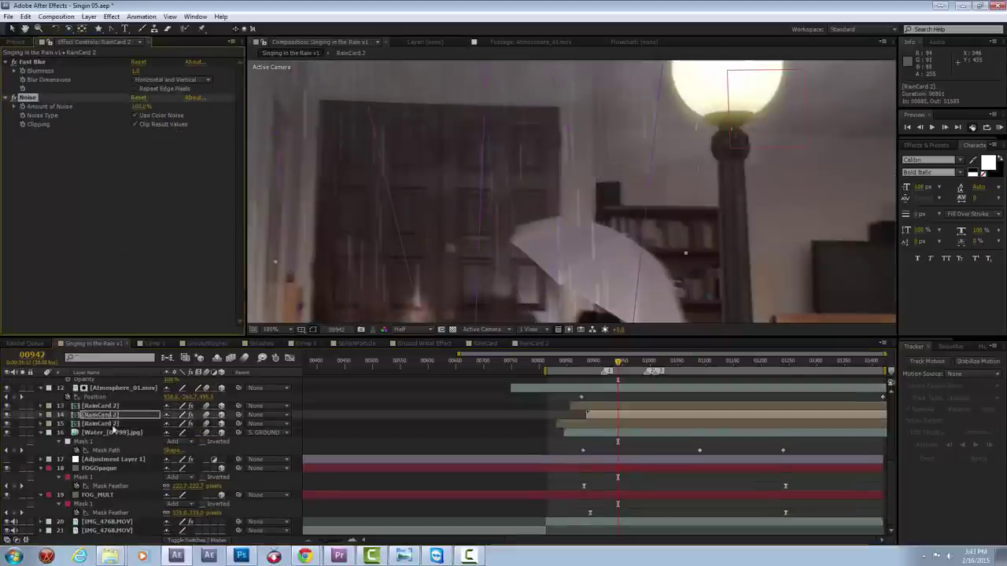
{"action": "key", "text": "comma"}
{"action": "key", "text": "space"}
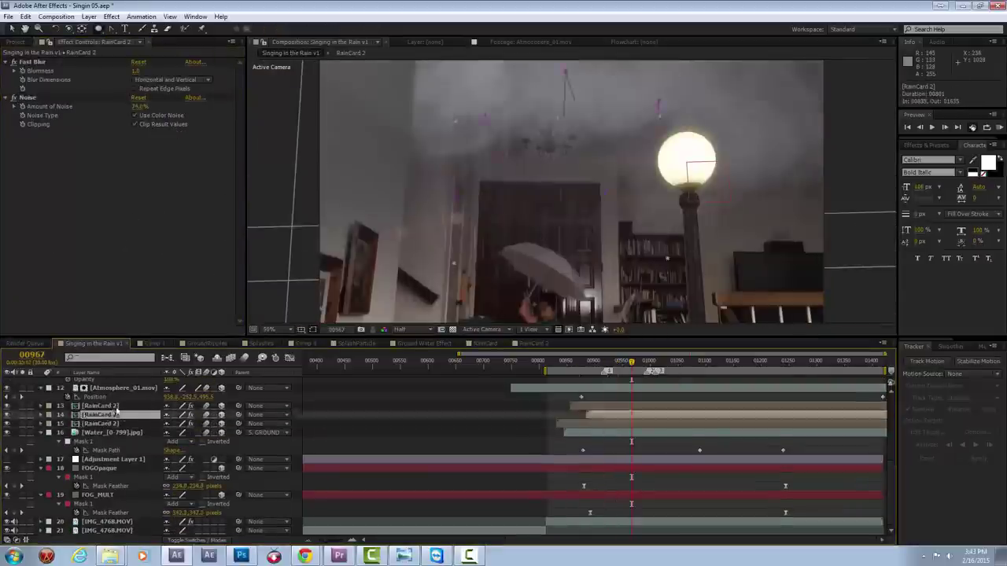
{"action": "key", "text": "ctrl+d"}
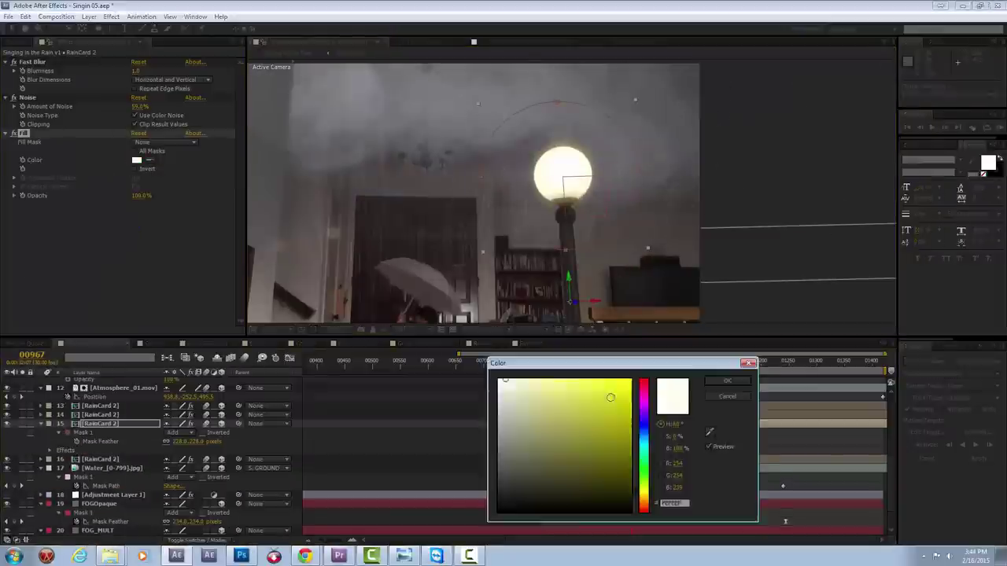
Step: Move the Fill effect above Noise and select the lamp's glow mask
{"action": "left_click_drag", "start_coordinate": [23, 133], "coordinate": [132, 167]}
{"action": "right_click", "coordinate": [89, 441]}
{"action": "left_click", "coordinate": [523, 210]}
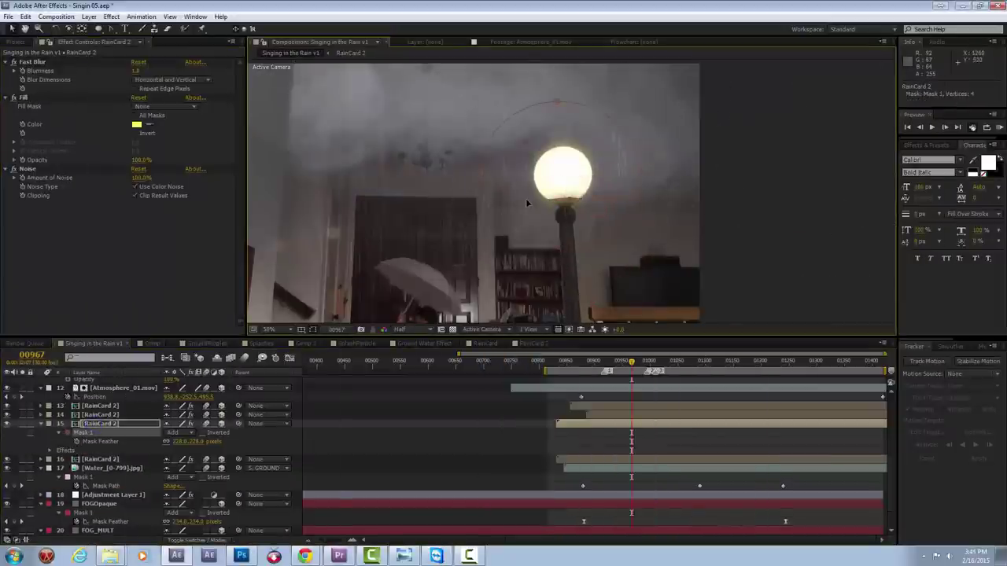
{"action": "scroll", "coordinate": [157, 457], "scroll_direction": "up", "scroll_amount": 2}
{"action": "left_click", "coordinate": [87, 406]}
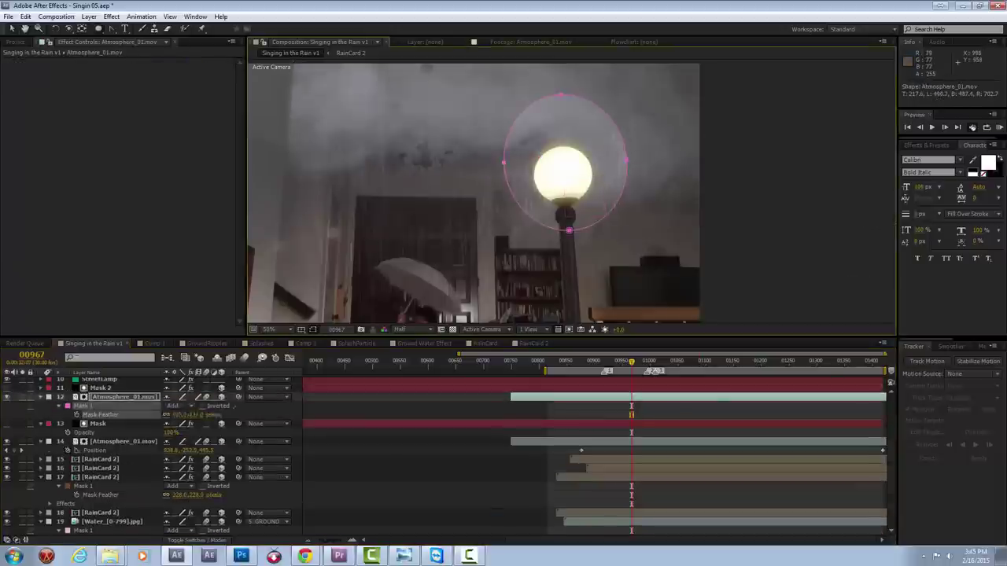
Step: Add a Tint effect to the Atmosphere_01 layer
{"action": "right_click", "coordinate": [121, 137]}
{"action": "left_click", "coordinate": [354, 535]}
{"action": "right_click", "coordinate": [247, 399]}
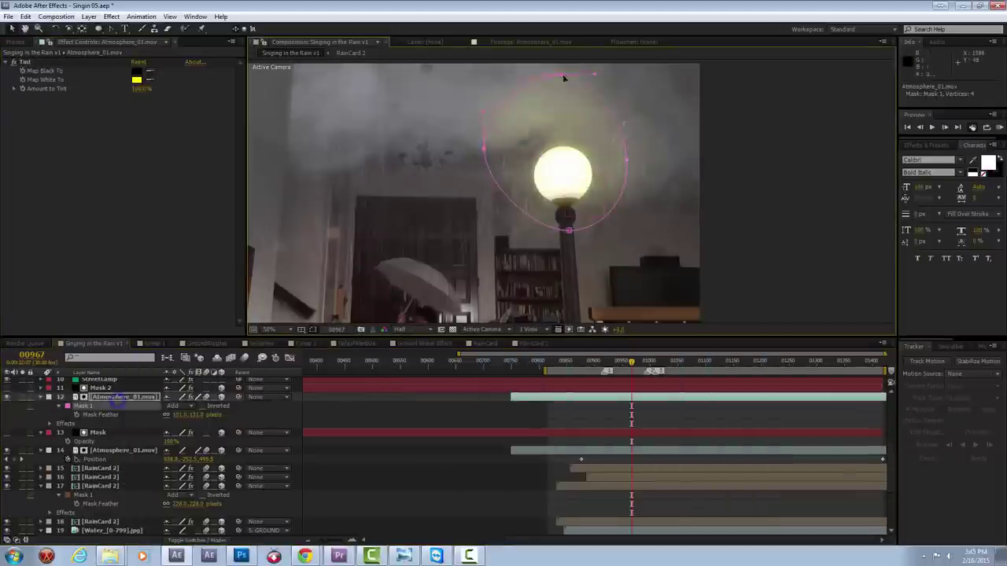
{"action": "scroll", "coordinate": [184, 421], "scroll_direction": "up", "scroll_amount": 3}
Step: Check expressions on StreetLamp, Atmosphere_01 and RainCard 2, then preview the yellow rain
{"action": "left_click", "coordinate": [110, 453]}
{"action": "key", "text": "e"}
{"action": "key", "text": "e"}
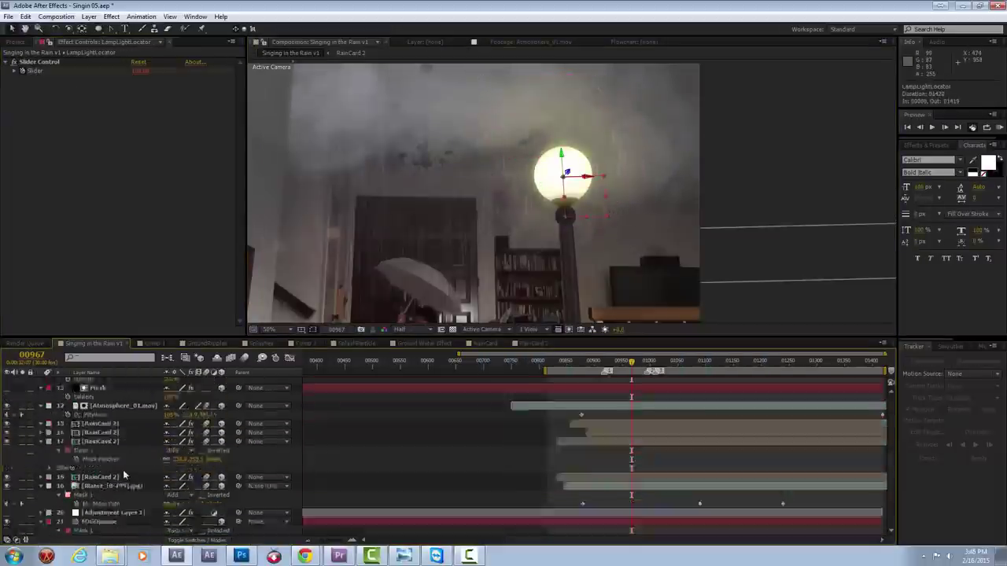
{"action": "scroll", "coordinate": [548, 529], "scroll_direction": "up", "scroll_amount": 5}
{"action": "left_click", "coordinate": [131, 458]}
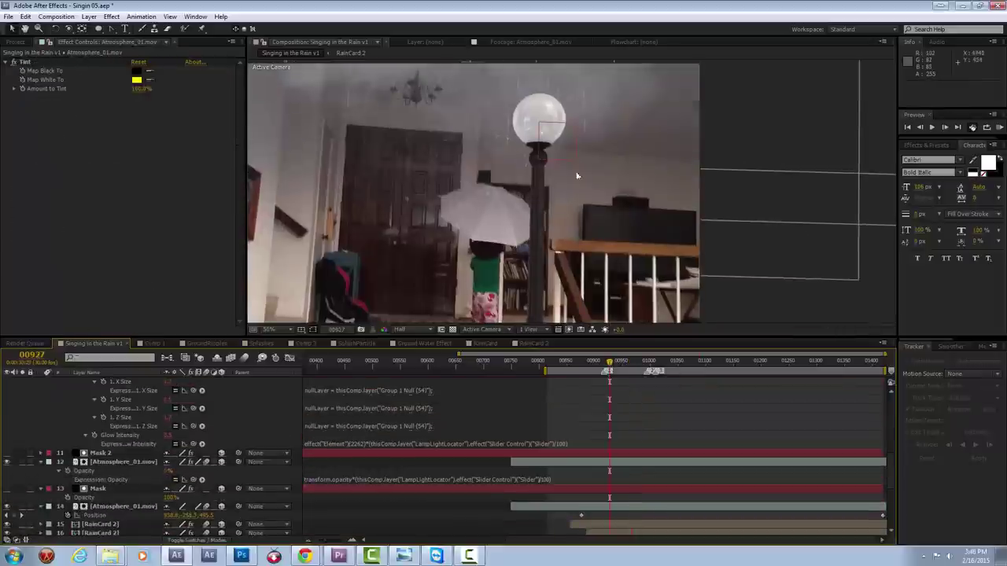
{"action": "scroll", "coordinate": [132, 458], "scroll_direction": "down", "scroll_amount": 5}
{"action": "left_click", "coordinate": [110, 462]}
{"action": "key", "text": "KP_0"}
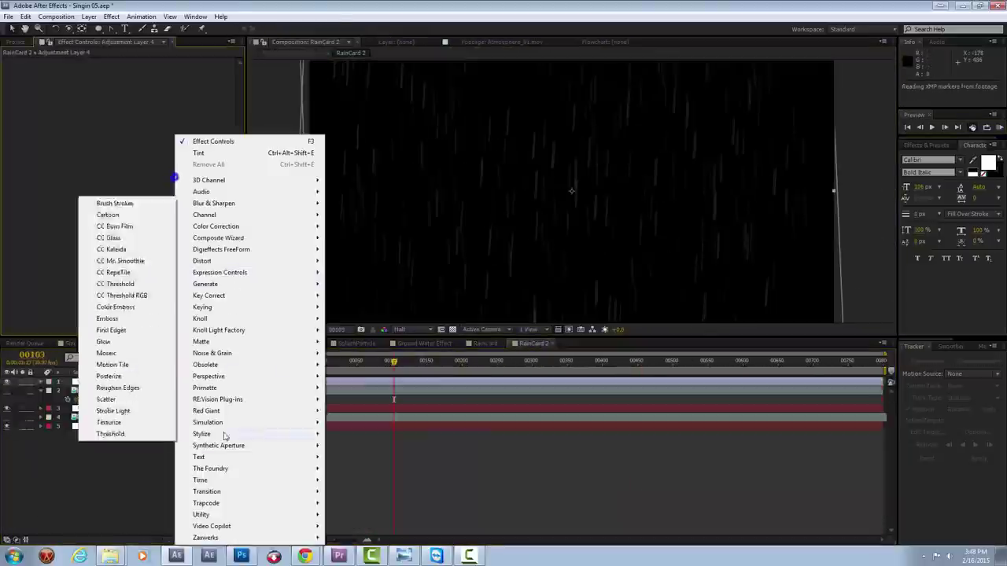
Step: Apply Turbulent Displace to the adjustment layer and duplicate the effect
{"action": "left_click", "coordinate": [113, 513]}
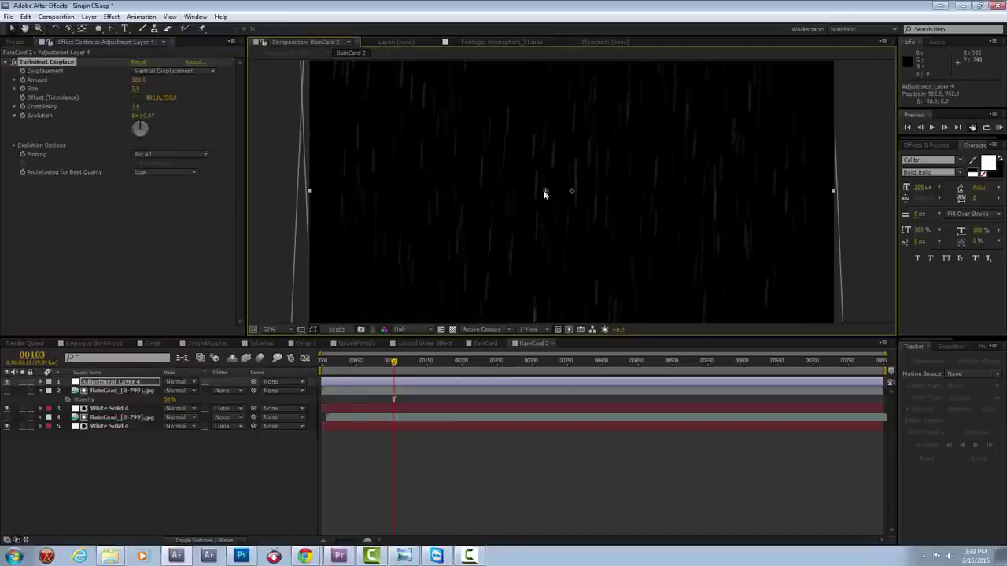
{"action": "scroll", "coordinate": [727, 229], "scroll_direction": "down", "scroll_amount": 2}
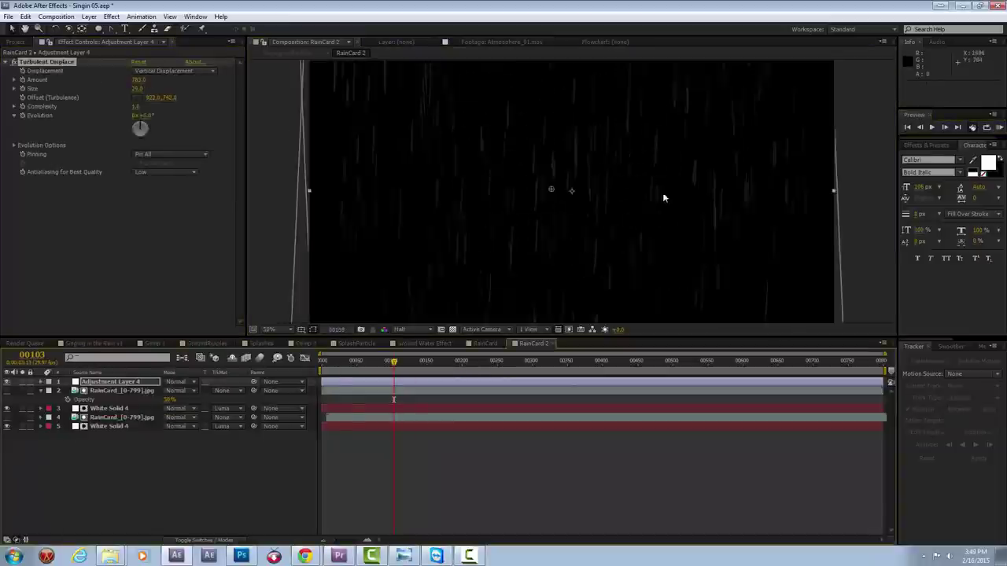
{"action": "key", "text": "ctrl+d"}
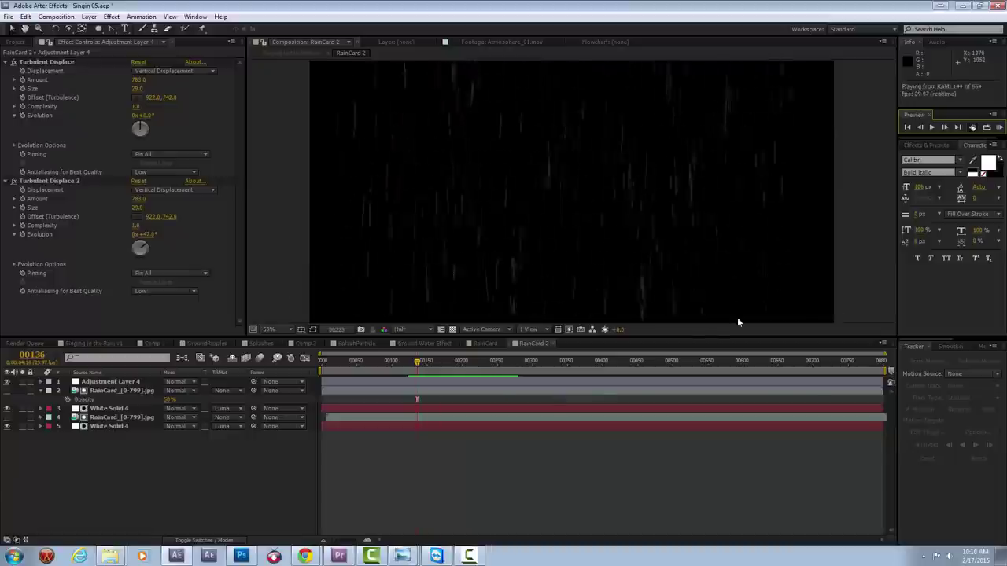
Step: Add a new adjustment layer with Scatter and a feathered Subtract mask
{"action": "left_click", "coordinate": [89, 16]}
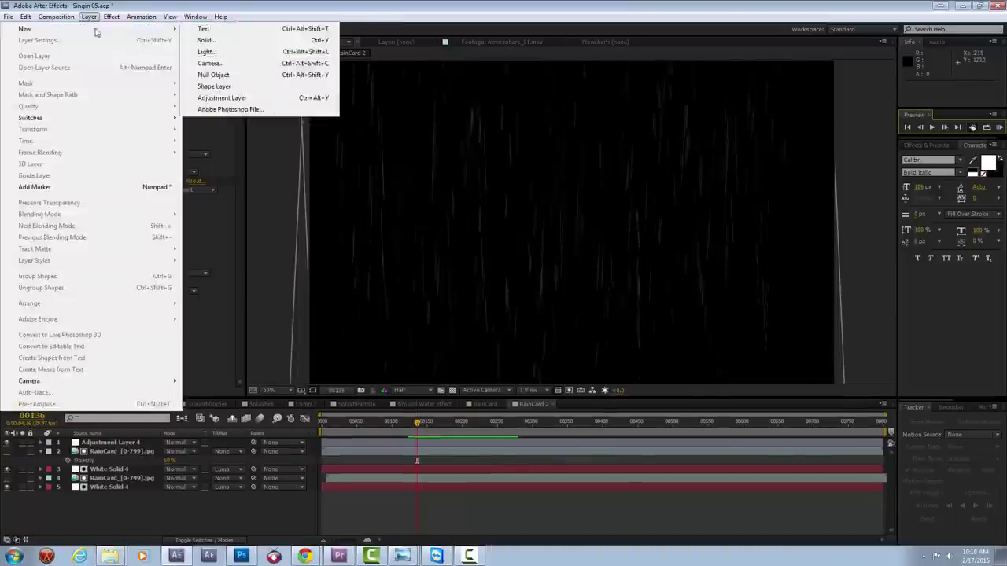
{"action": "left_click", "coordinate": [225, 97]}
{"action": "right_click", "coordinate": [533, 162]}
{"action": "left_click", "coordinate": [331, 417]}
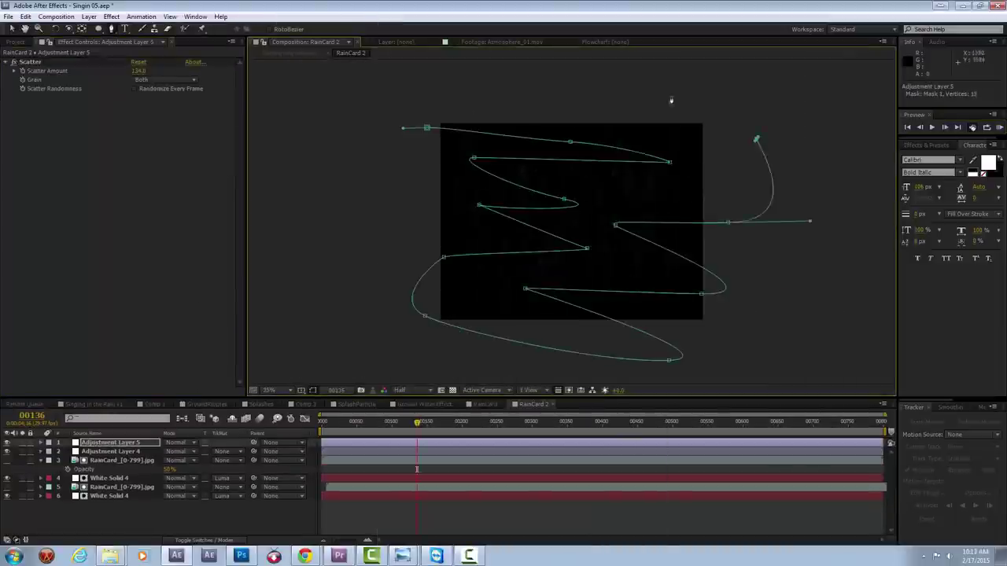
{"action": "key", "text": "f"}
{"action": "left_click", "coordinate": [178, 451]}
{"action": "left_click", "coordinate": [200, 486]}
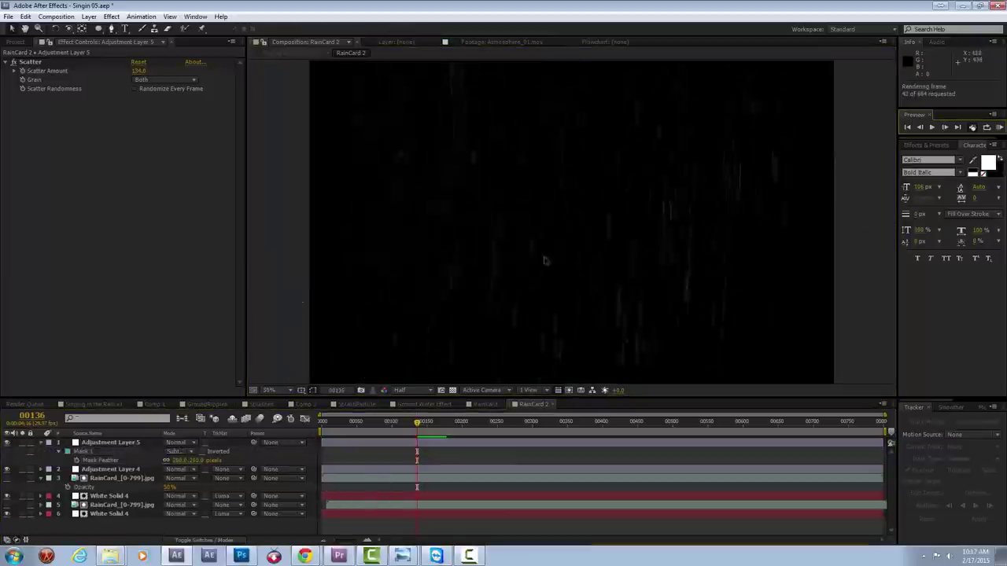
{"action": "key", "text": "t"}
{"action": "scroll", "coordinate": [787, 255], "scroll_direction": "down", "scroll_amount": 2}
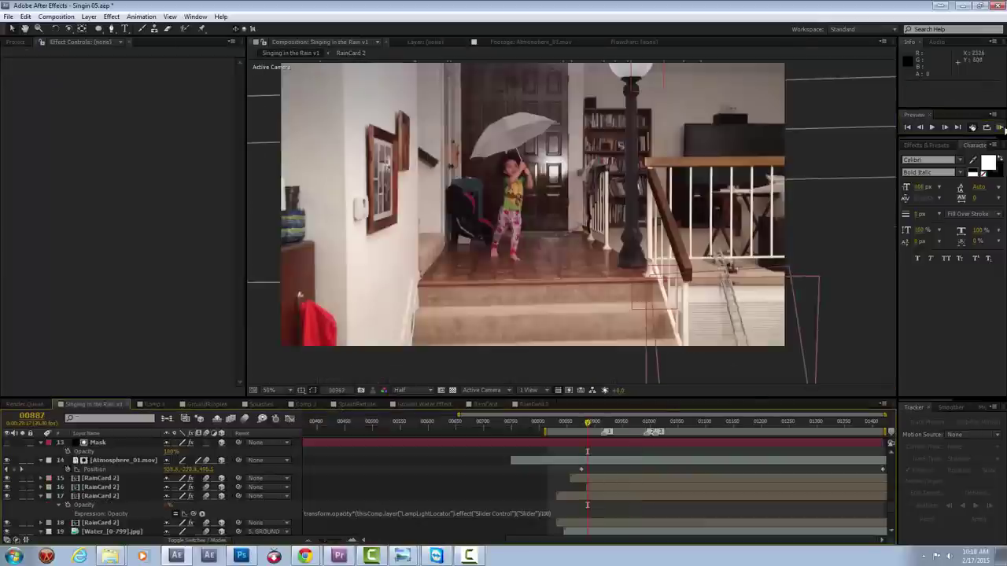
{"action": "key", "text": "ctrl+a"}
{"action": "left_click", "coordinate": [760, 264]}
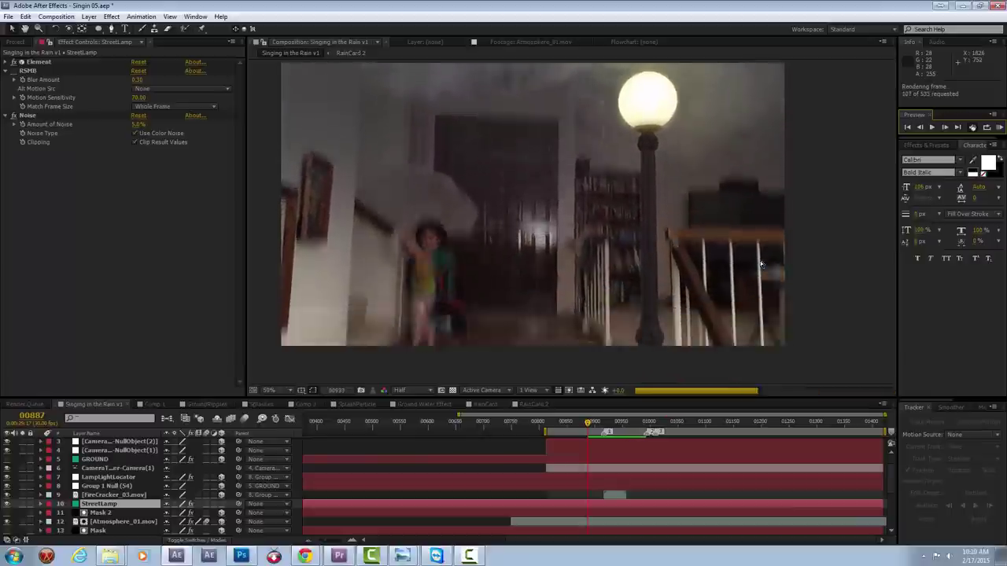
{"action": "scroll", "coordinate": [409, 165], "scroll_direction": "down", "scroll_amount": 1}
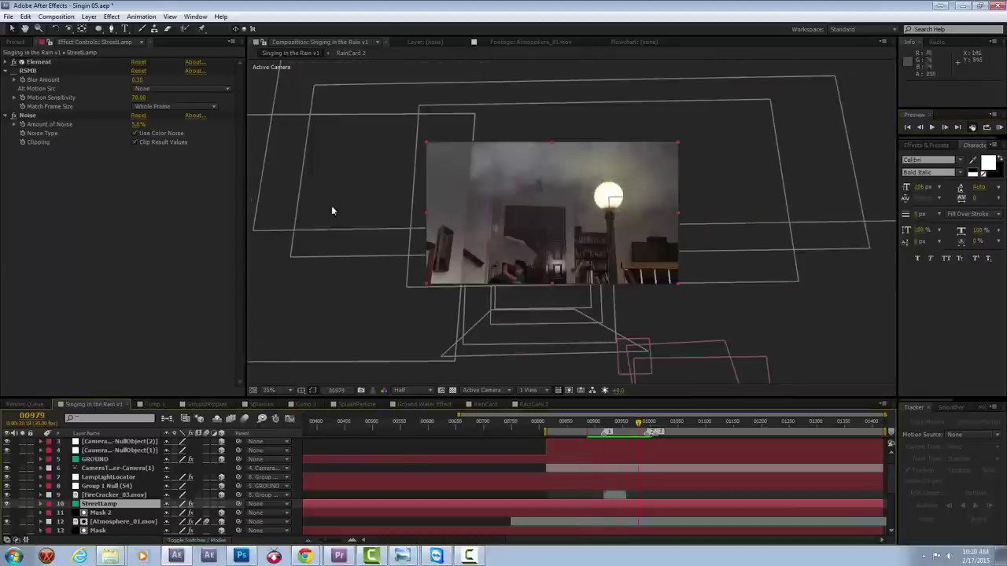
{"action": "scroll", "coordinate": [158, 487], "scroll_direction": "down", "scroll_amount": 3}
{"action": "left_click", "coordinate": [98, 504]}
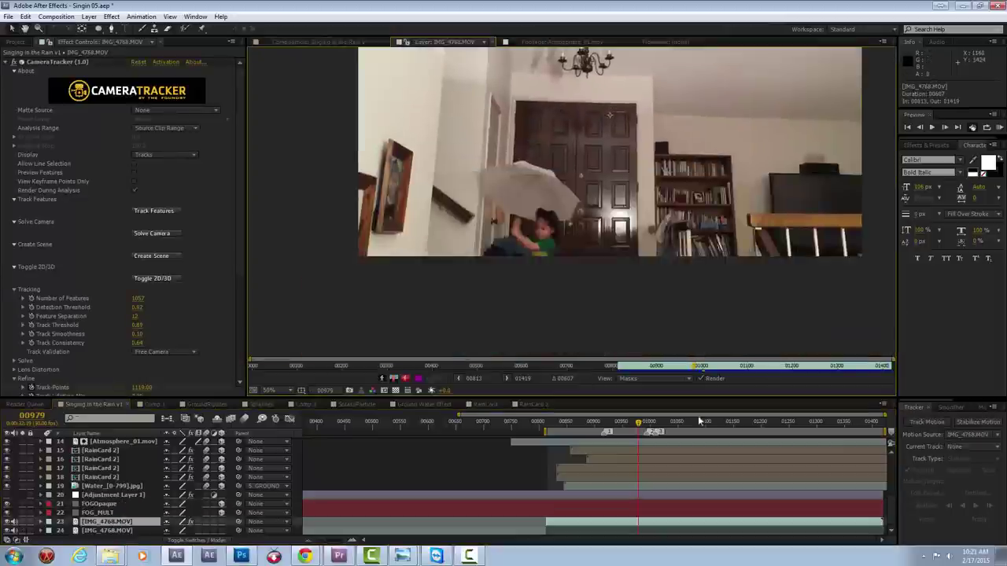
{"action": "left_click", "coordinate": [98, 513]}
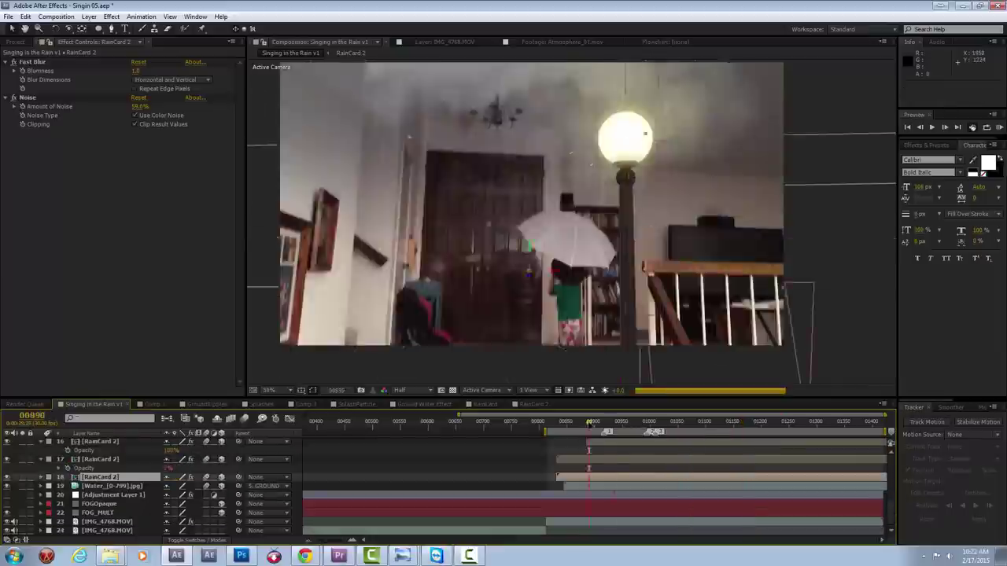
Step: At a later frame, reshape and move Red Solid 1's mask onto the umbrella
{"action": "left_click_drag", "start_coordinate": [591, 422], "coordinate": [747, 425]}
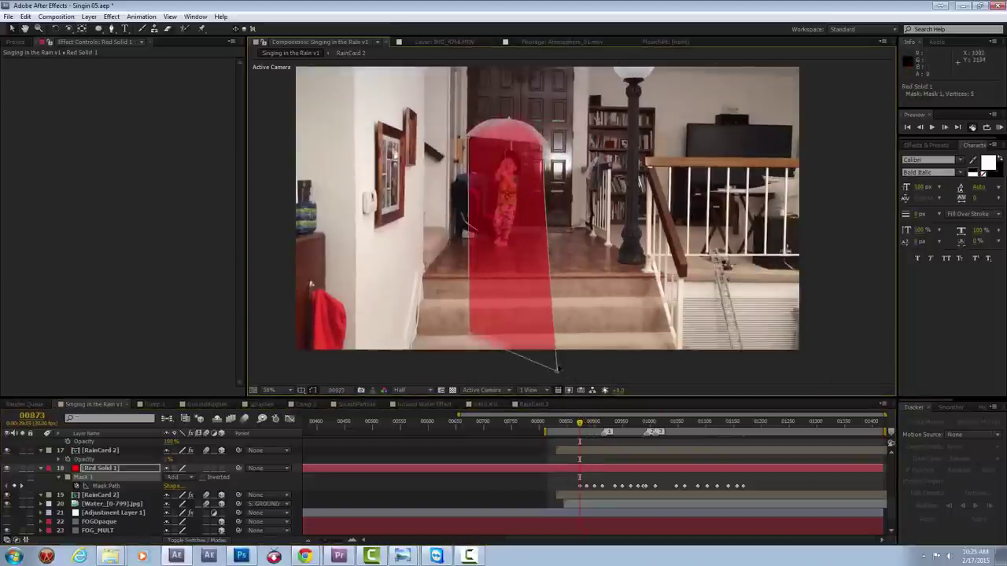
{"action": "left_click_drag", "start_coordinate": [580, 424], "coordinate": [714, 424]}
{"action": "key", "text": "space"}
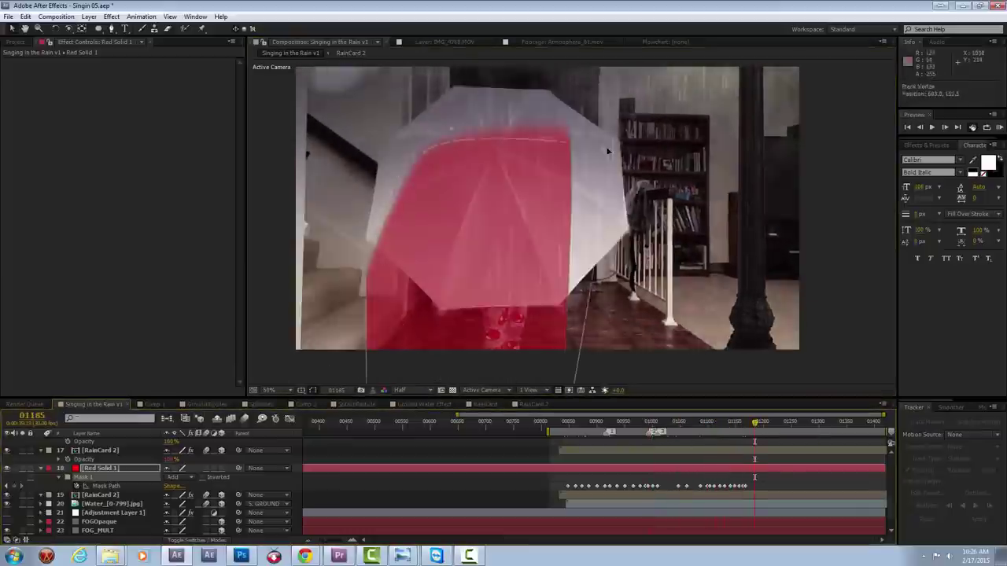
{"action": "key", "text": "comma"}
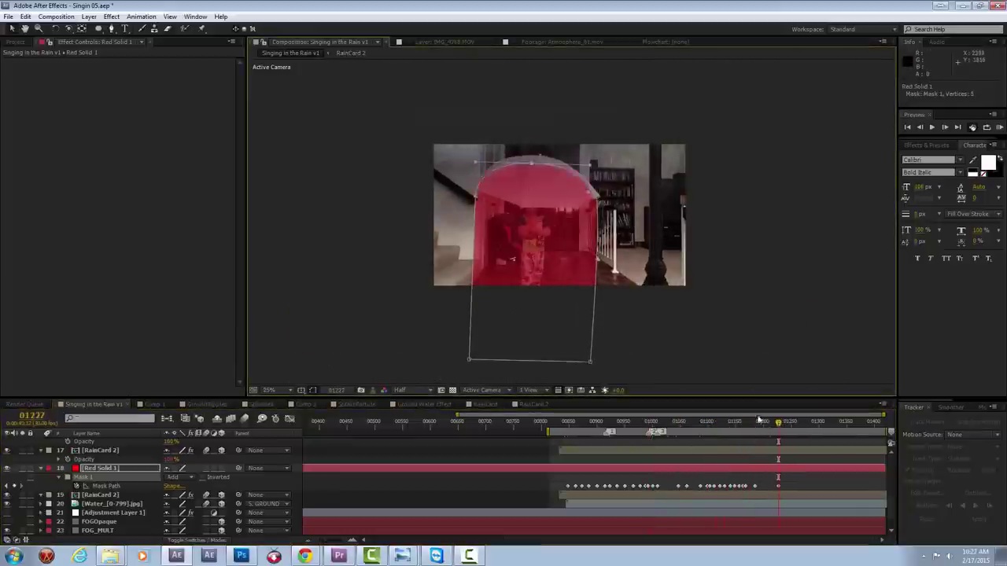
{"action": "left_click_drag", "start_coordinate": [531, 155], "coordinate": [541, 160]}
{"action": "left_click_drag", "start_coordinate": [584, 229], "coordinate": [663, 177]}
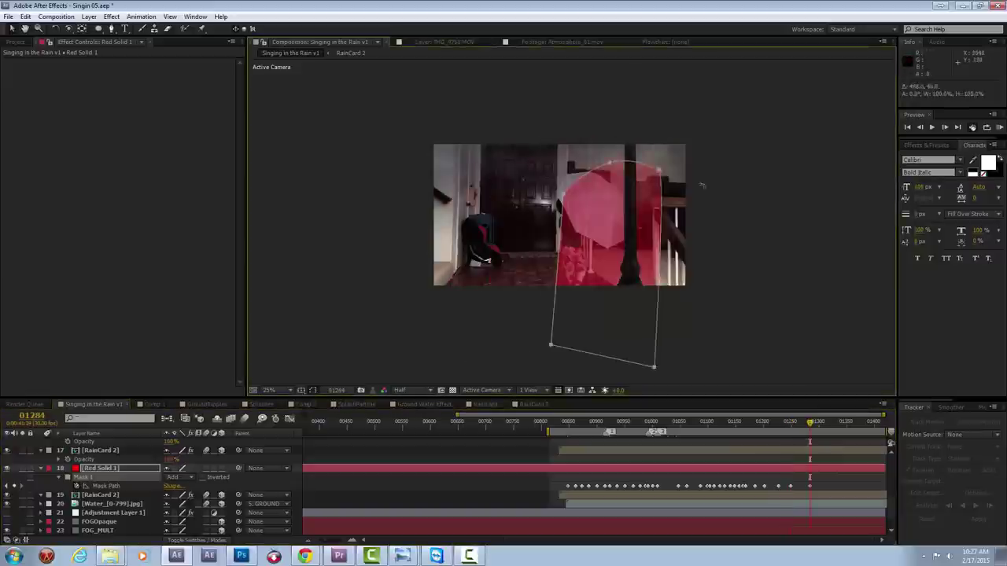
Step: Free-transform the mask left and up onto the umbrella at a later frame
{"action": "left_click_drag", "start_coordinate": [829, 426], "coordinate": [838, 424]}
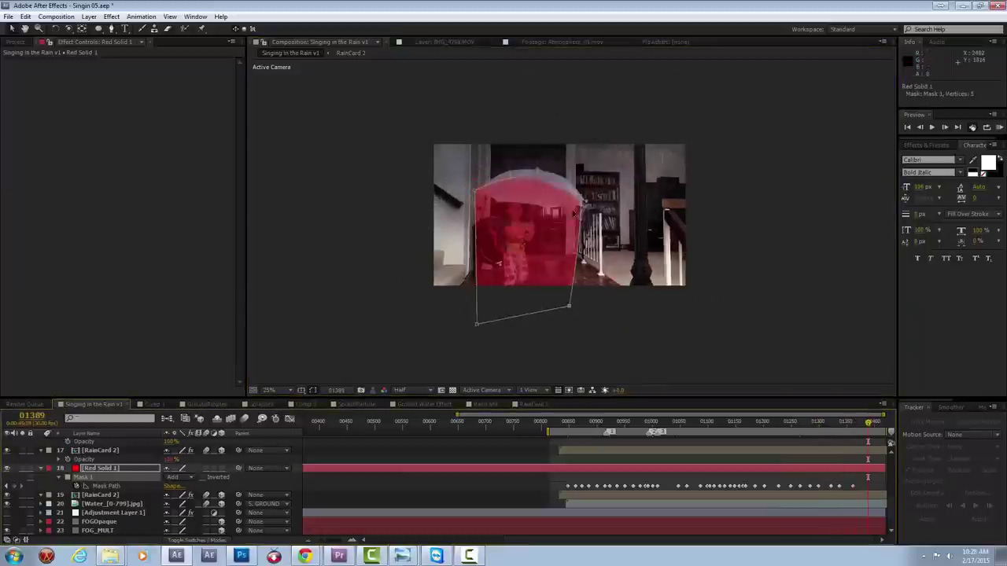
{"action": "key", "text": "ctrl+t"}
{"action": "left_click_drag", "start_coordinate": [651, 218], "coordinate": [580, 177]}
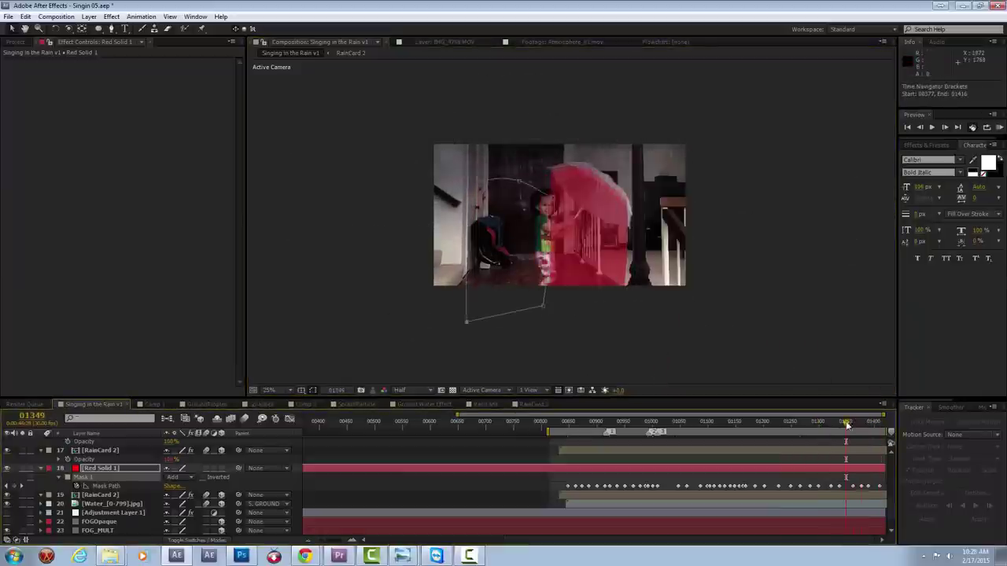
{"action": "left_click_drag", "start_coordinate": [846, 422], "coordinate": [825, 424]}
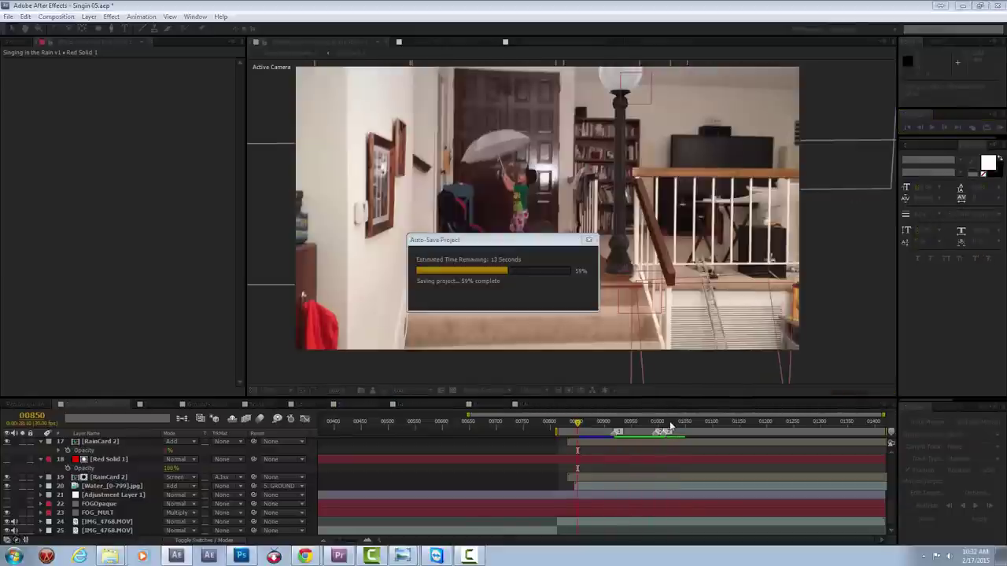
Step: Save the project and begin a new composition for Water Spill
{"action": "key", "text": "ctrl+s"}
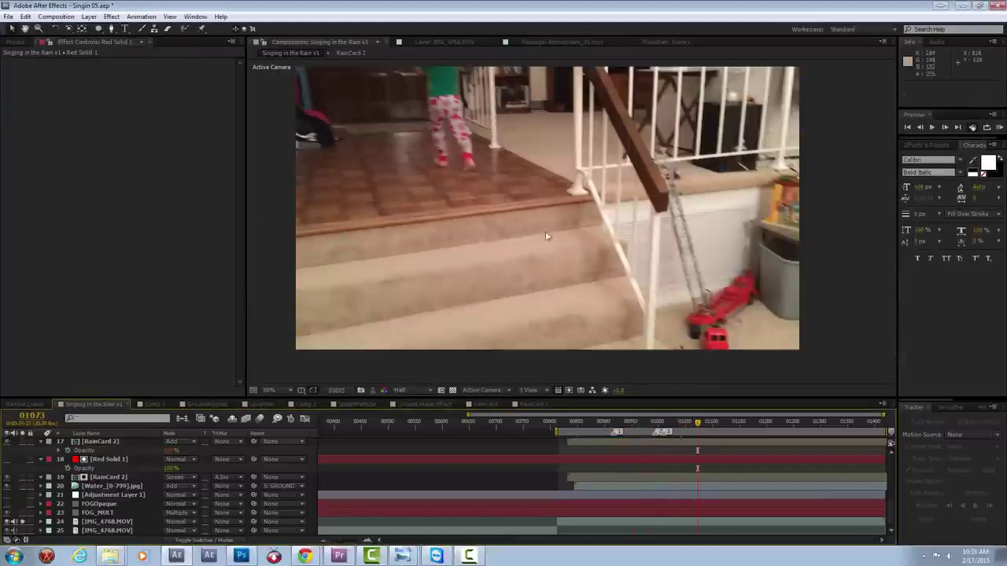
{"action": "key", "text": "ctrl+n"}
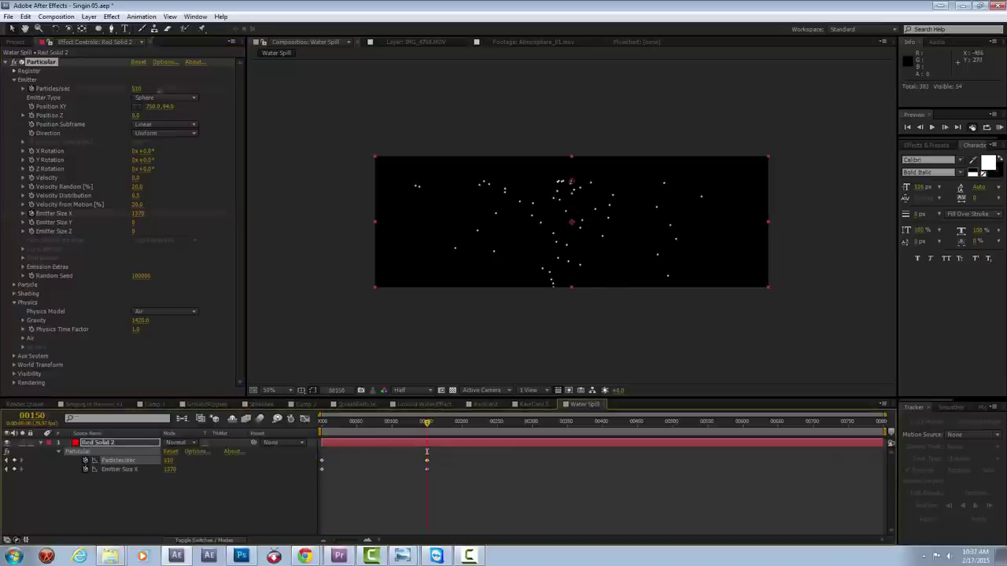
Step: Save the project and select the third Red Solid 2 particle layer
{"action": "left_click", "coordinate": [426, 470]}
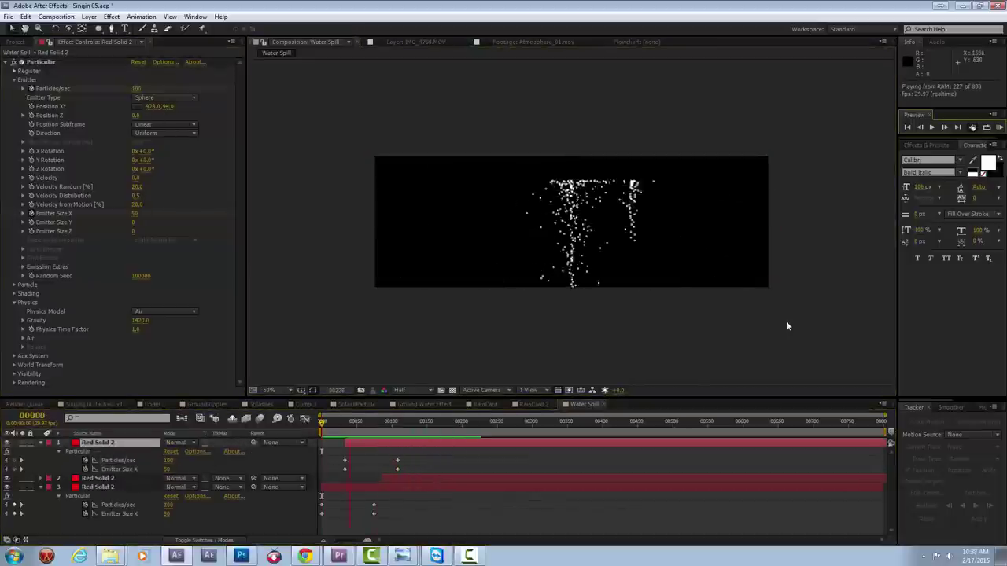
{"action": "key", "text": "ctrl+s"}
{"action": "left_click", "coordinate": [440, 289]}
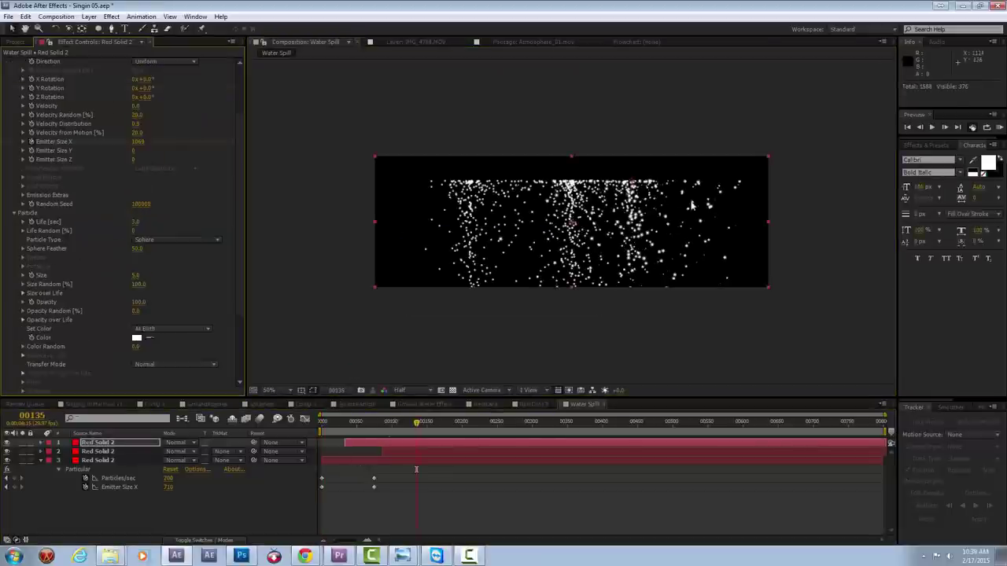
{"action": "left_click", "coordinate": [98, 452]}
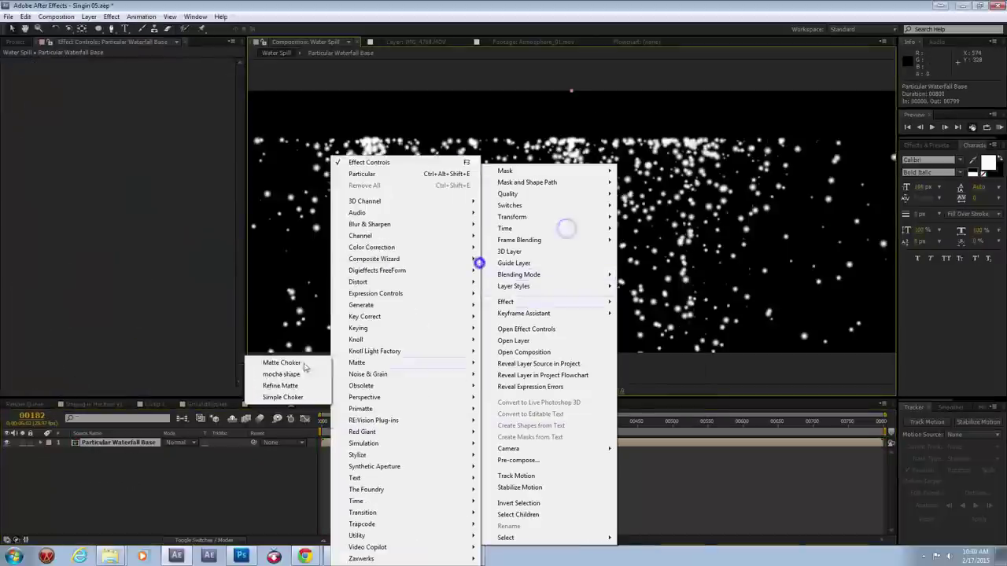
Step: Add Simple Choker, raise the waterfall's Fast Blur to 76, and pull the mask into a V
{"action": "left_click", "coordinate": [283, 397]}
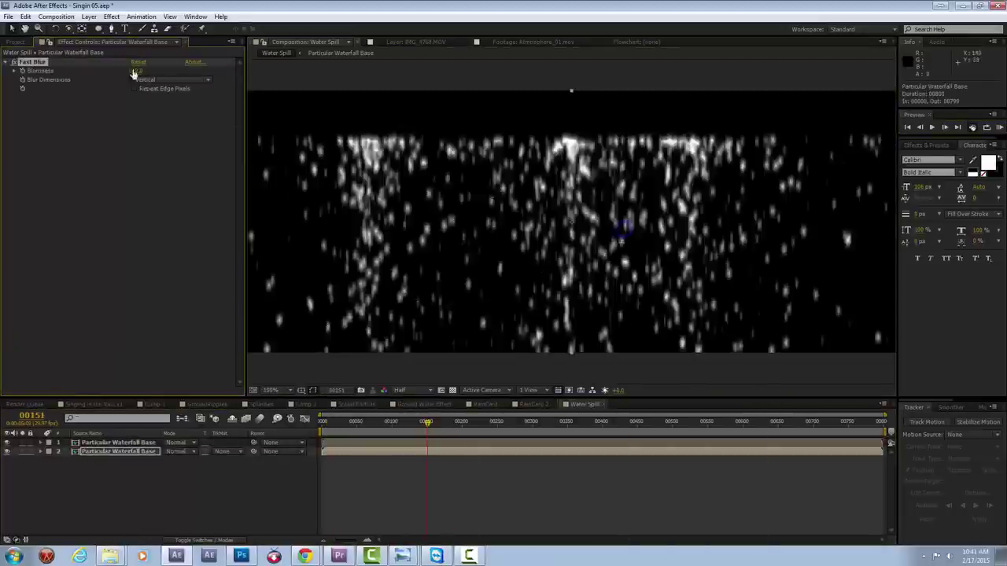
{"action": "left_click_drag", "start_coordinate": [134, 71], "coordinate": [149, 71]}
{"action": "key", "text": "comma"}
{"action": "key", "text": "t"}
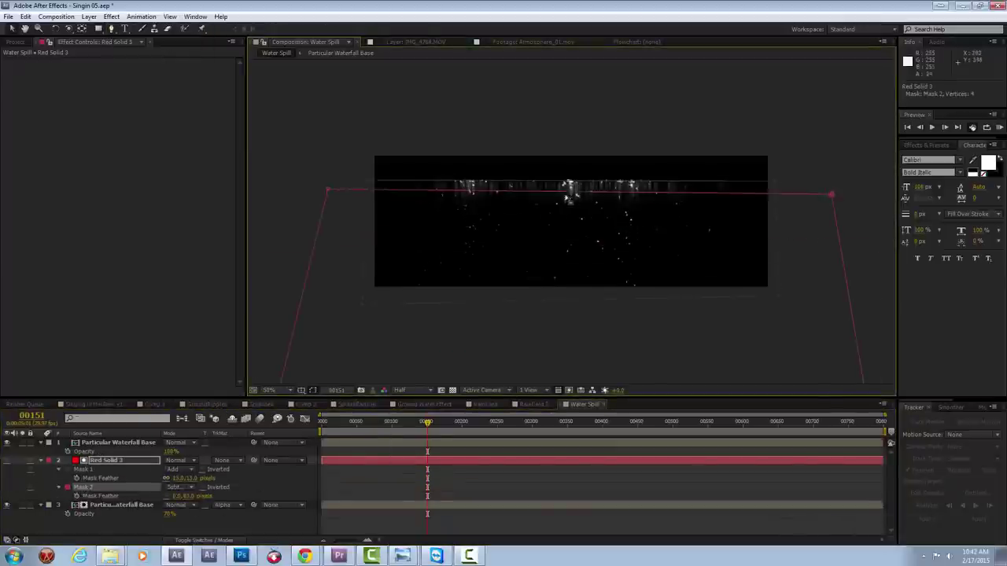
{"action": "left_click_drag", "start_coordinate": [572, 191], "coordinate": [575, 255]}
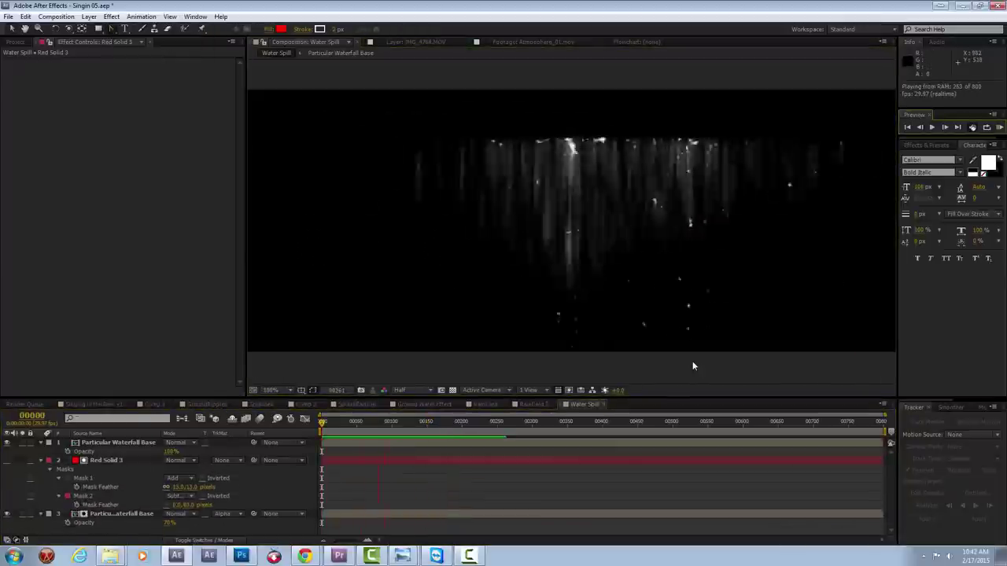
Step: Add an effect to the lower Particular Waterfall Base layer and duplicate it with its mask
{"action": "left_click", "coordinate": [337, 516]}
{"action": "right_click", "coordinate": [108, 135]}
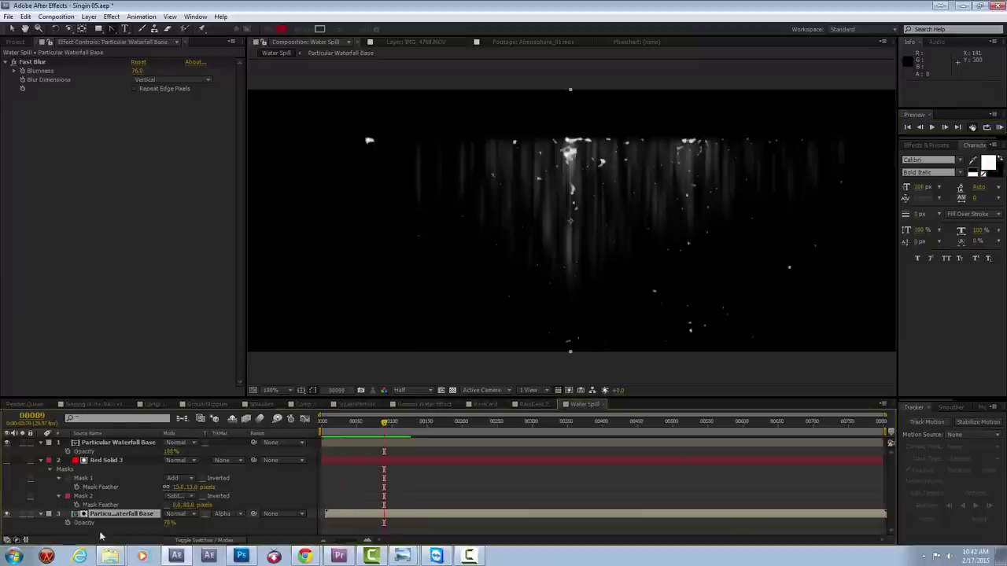
{"action": "left_click", "coordinate": [148, 280]}
{"action": "key", "text": "ctrl+d"}
Step: Give the duplicate waterfall Simple Choker and Roughen Edges with a scale of about 288
{"action": "right_click", "coordinate": [139, 134]}
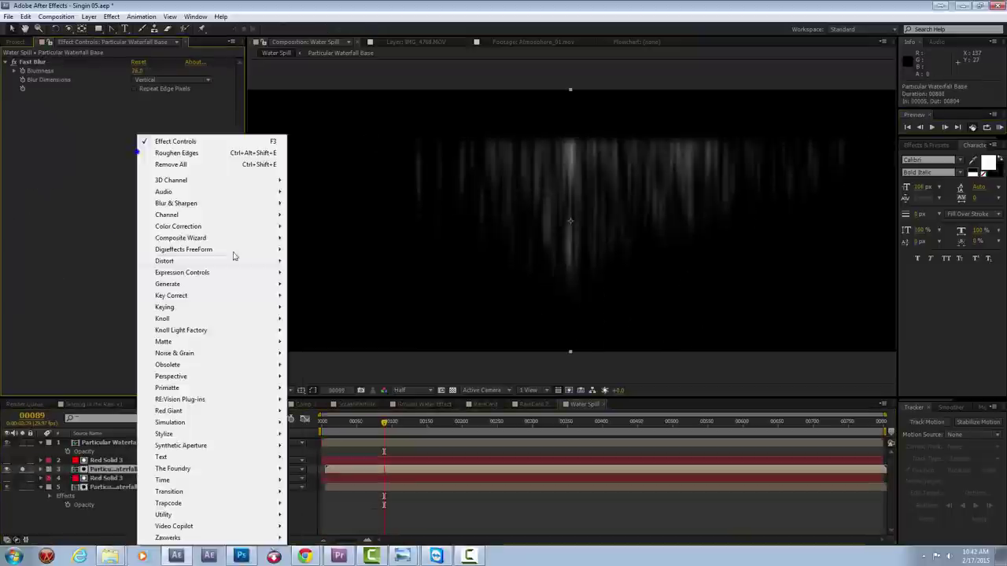
{"action": "left_click", "coordinate": [331, 373]}
{"action": "right_click", "coordinate": [139, 135]}
{"action": "left_click", "coordinate": [338, 503]}
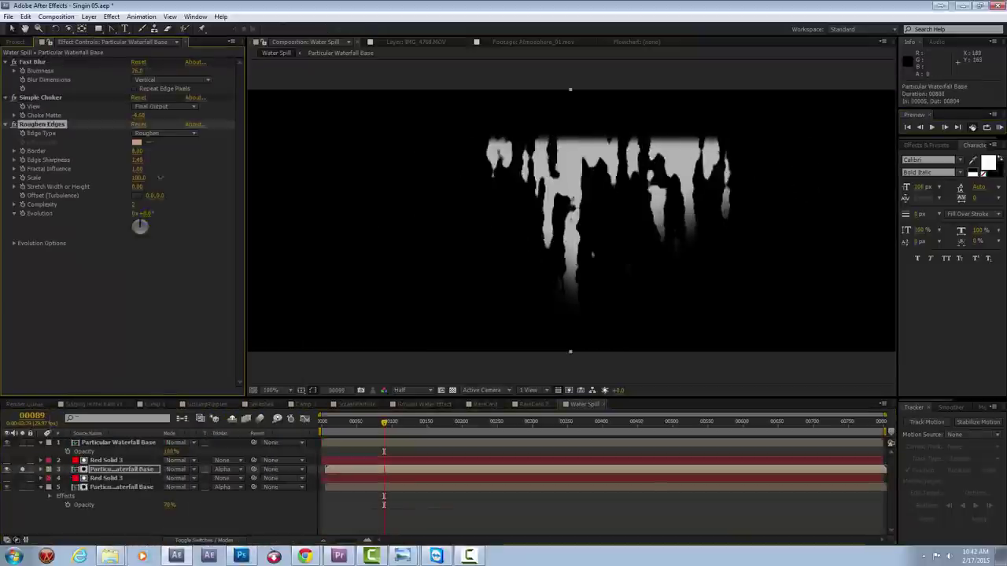
{"action": "left_click_drag", "start_coordinate": [138, 183], "coordinate": [286, 182]}
{"action": "key", "text": "comma"}
Step: Add Bevel Alpha and a grey Fill to the waterfall copy, ordering Bevel Alpha below Fill
{"action": "right_click", "coordinate": [71, 260]}
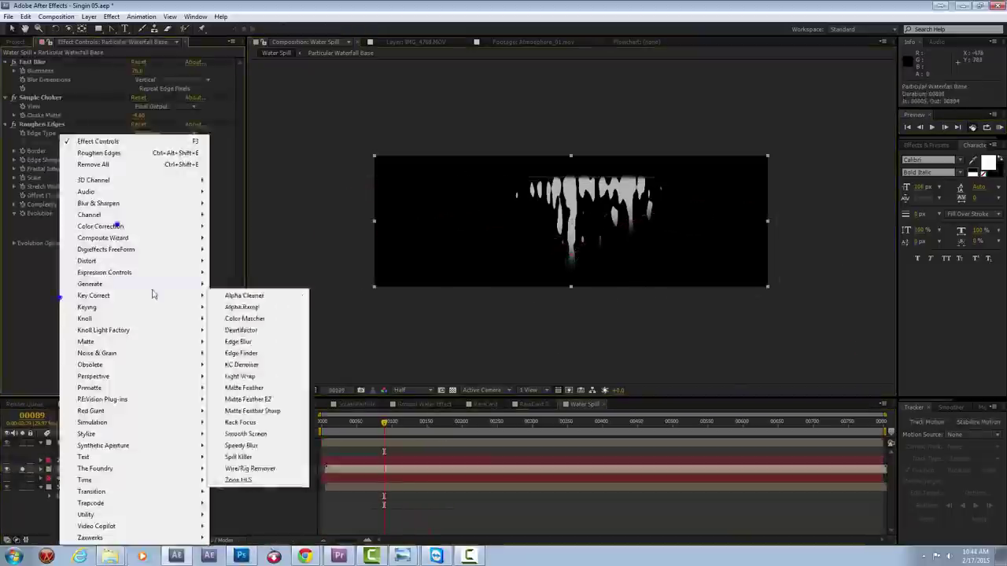
{"action": "left_click", "coordinate": [236, 385]}
{"action": "right_click", "coordinate": [118, 268]}
{"action": "left_click", "coordinate": [315, 338]}
{"action": "left_click", "coordinate": [137, 345]}
{"action": "left_click", "coordinate": [728, 380]}
{"action": "left_click_drag", "start_coordinate": [35, 252], "coordinate": [35, 323]}
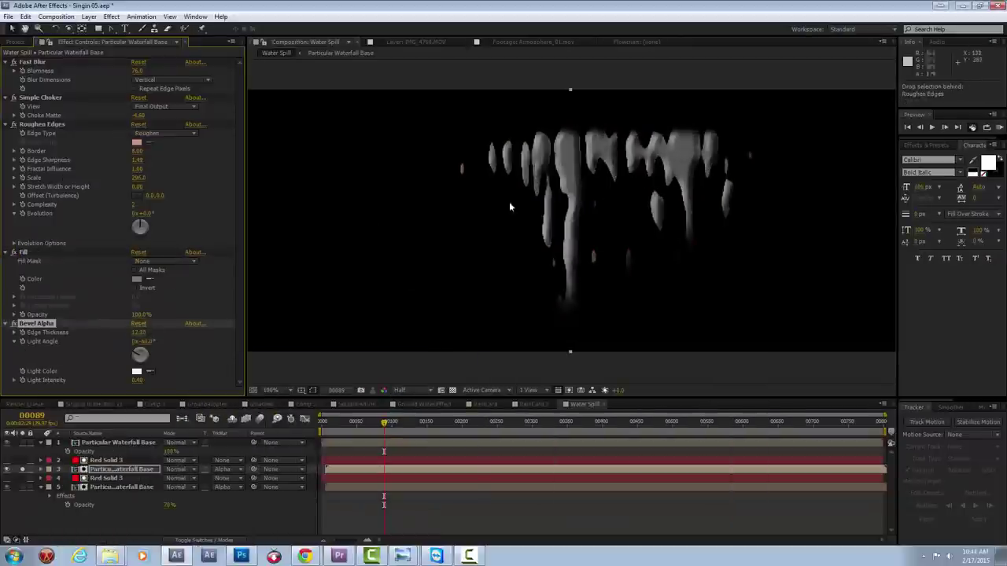
Step: Preview the waterfall animation from the start and remove the Simple Choker effect
{"action": "key", "text": "comma"}
{"action": "key", "text": "KP_0"}
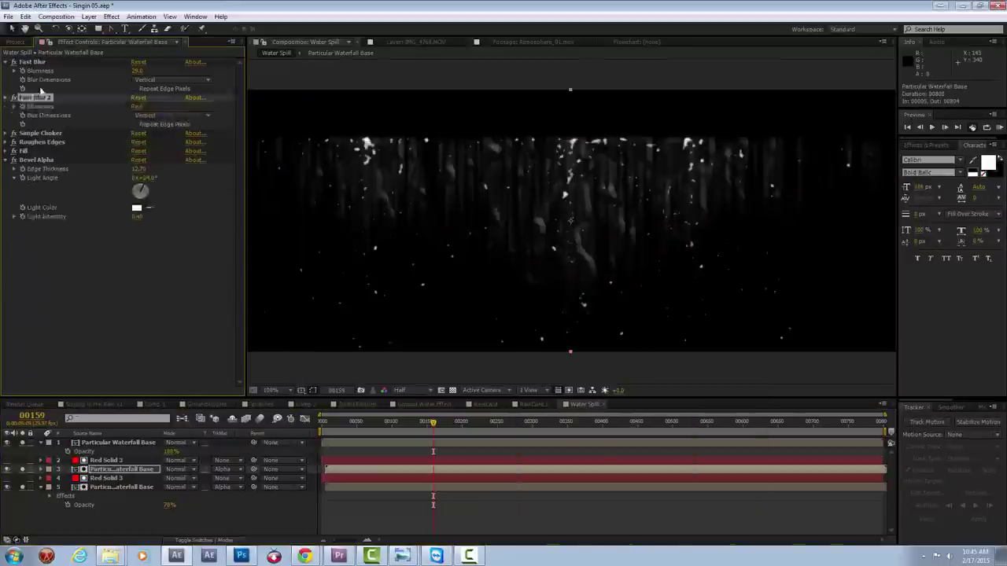
{"action": "key", "text": "KP_0"}
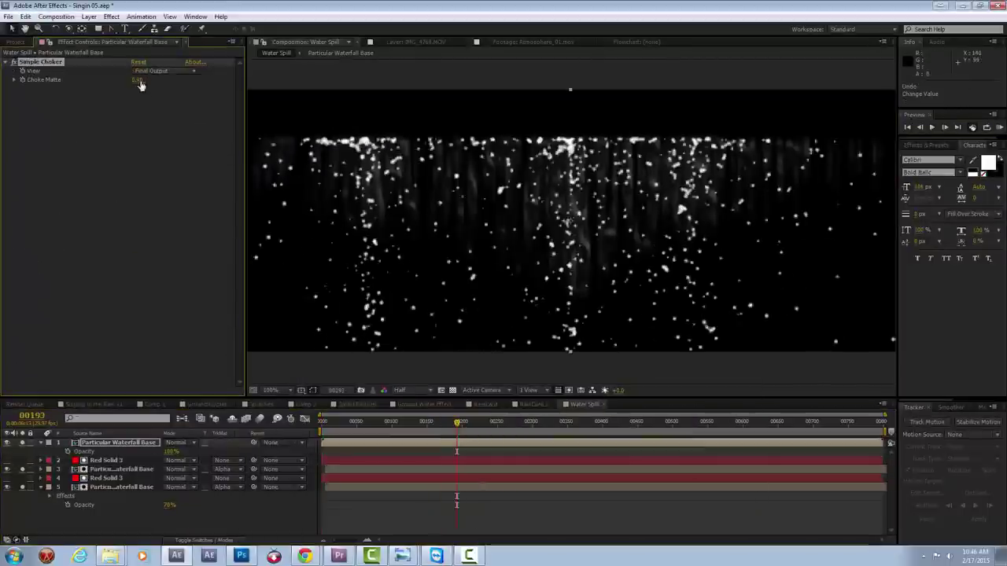
{"action": "right_click", "coordinate": [150, 157]}
{"action": "left_click", "coordinate": [170, 160]}
Step: Duplicate the waterfall layer and give the new copy Bevel Alpha and a Fill colour
{"action": "key", "text": "ctrl+d"}
{"action": "right_click", "coordinate": [118, 244]}
{"action": "left_click", "coordinate": [66, 388]}
{"action": "right_click", "coordinate": [102, 218]}
{"action": "left_click", "coordinate": [34, 202]}
{"action": "left_click", "coordinate": [137, 88]}
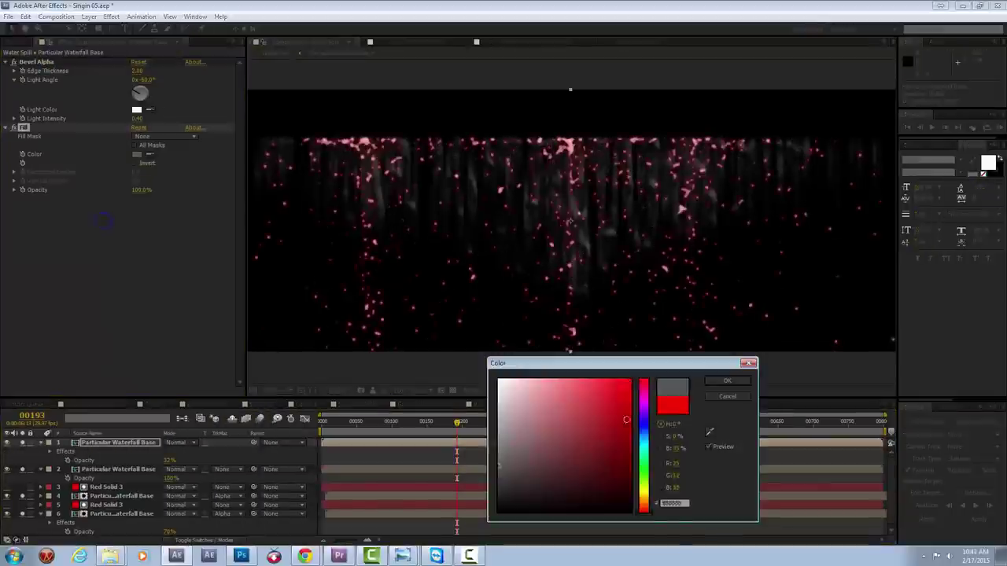
{"action": "left_click", "coordinate": [723, 383]}
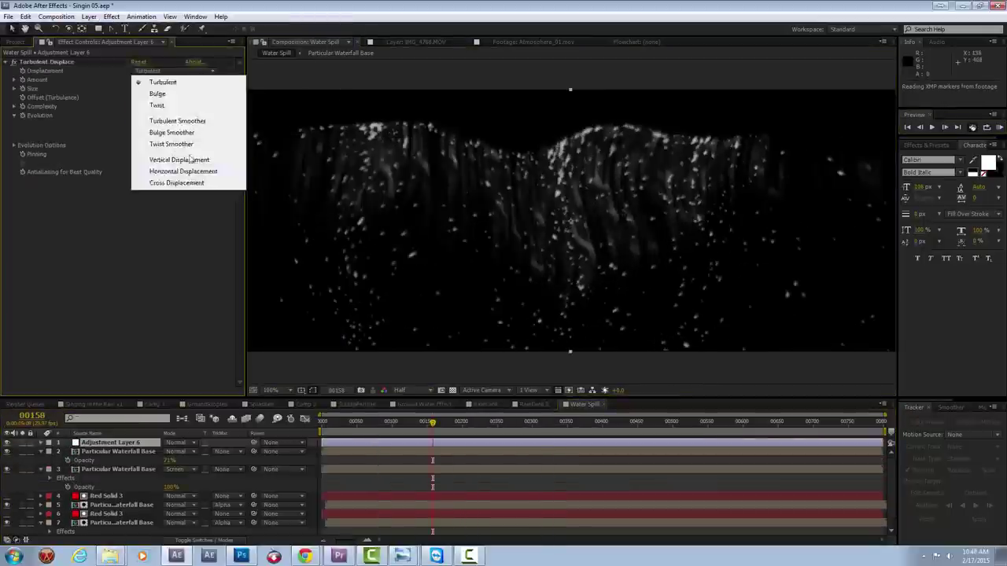
Step: Add Scatter and Fast Blur to the waterfall layer in Water Spill
{"action": "key", "text": "comma"}
{"action": "key", "text": "period"}
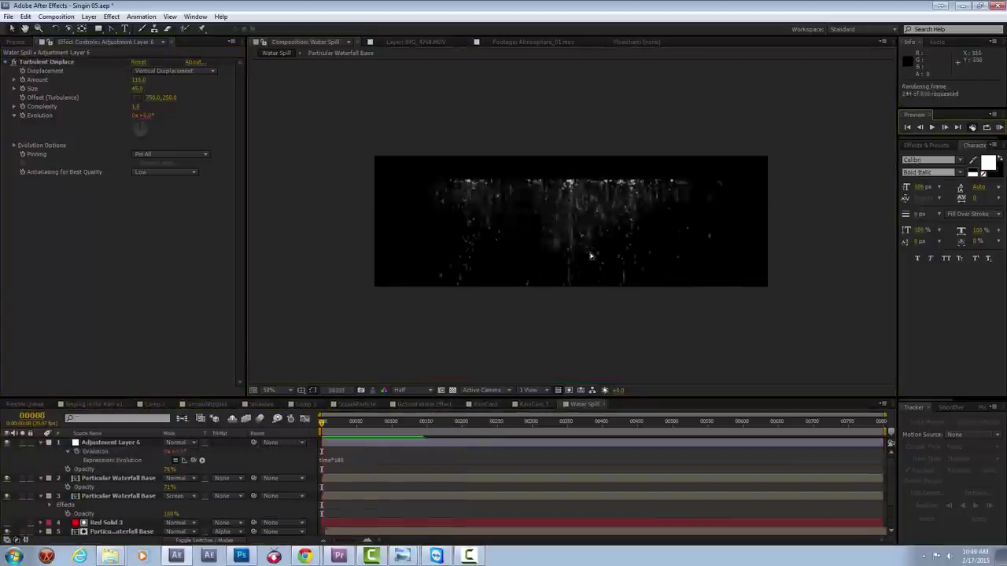
{"action": "right_click", "coordinate": [45, 135]}
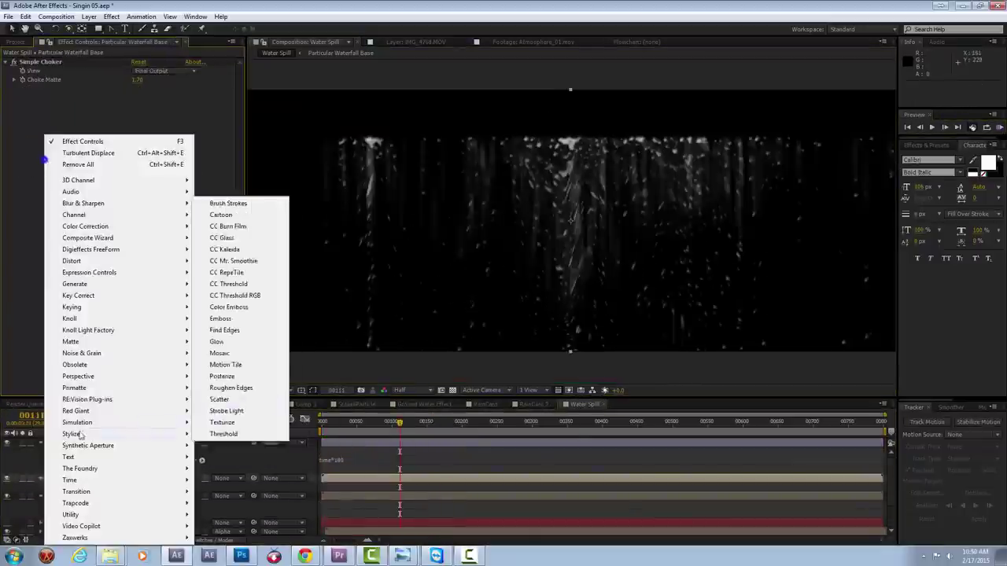
{"action": "left_click", "coordinate": [247, 395]}
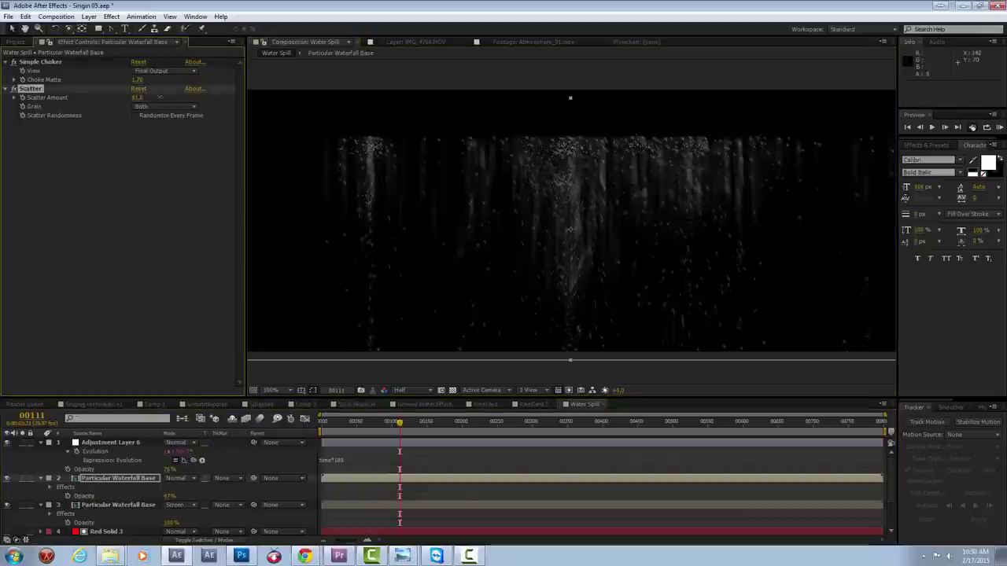
{"action": "right_click", "coordinate": [108, 132]}
{"action": "left_click", "coordinate": [299, 307]}
Step: Preview the waterfall, duplicate Particular Waterfall Base, and scrub the main scene to frame 00992
{"action": "key", "text": "KP_0"}
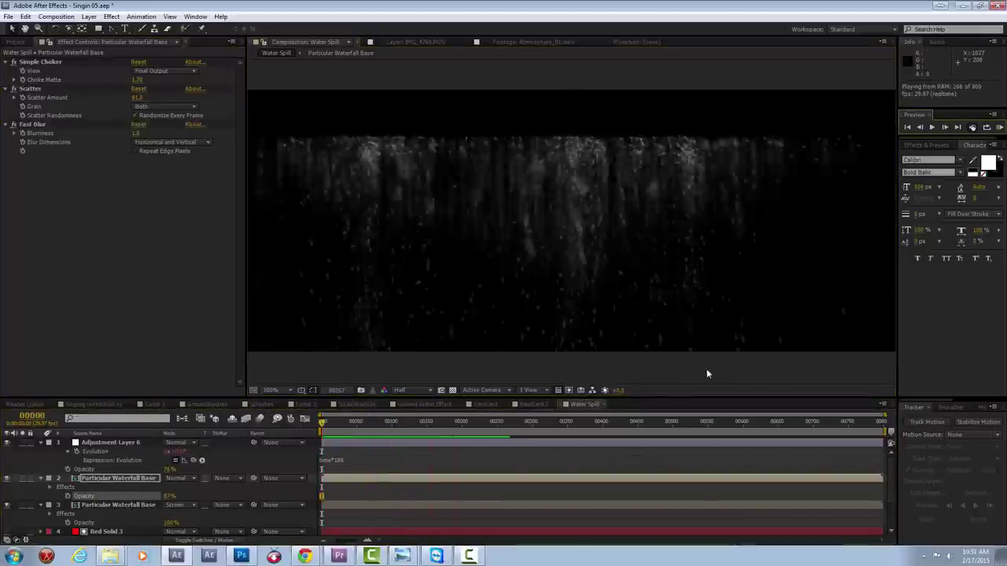
{"action": "key", "text": "ctrl+d"}
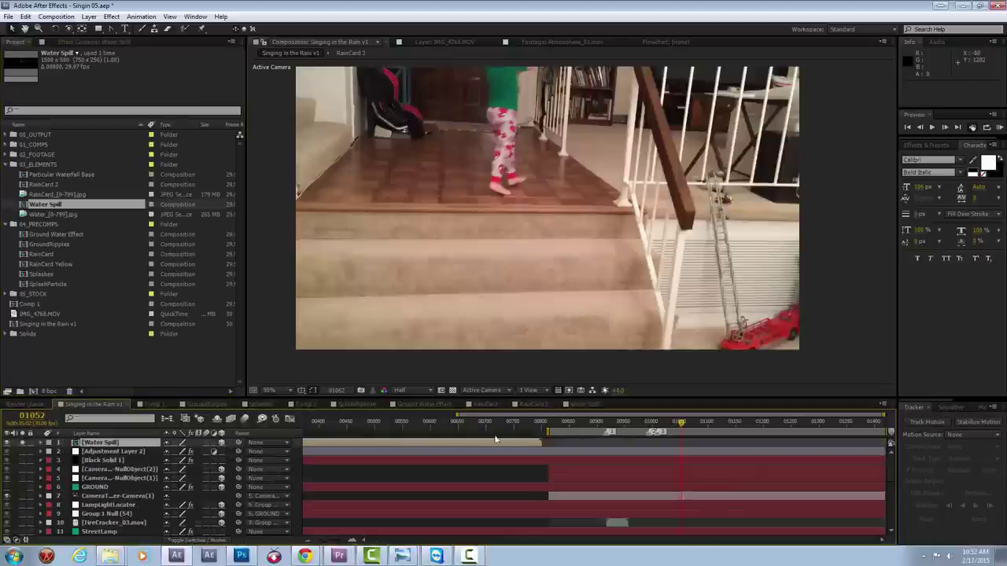
{"action": "left_click_drag", "start_coordinate": [681, 423], "coordinate": [655, 425]}
Step: Step to frame 01006 and preview the stairs scene with the water spill
{"action": "key", "text": "a"}
{"action": "scroll", "coordinate": [22, 479], "scroll_direction": "down", "scroll_amount": 1}
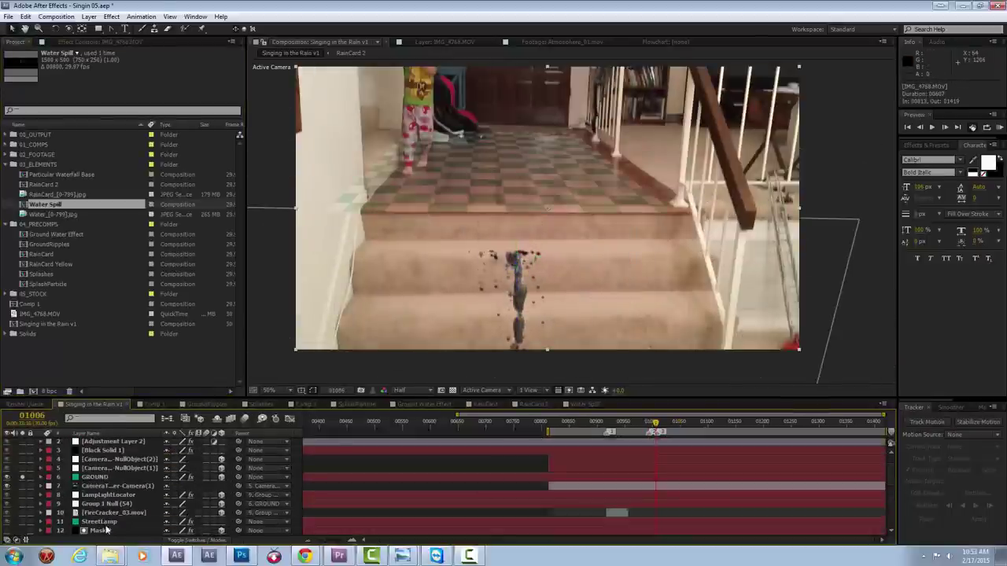
{"action": "scroll", "coordinate": [107, 529], "scroll_direction": "up", "scroll_amount": 1}
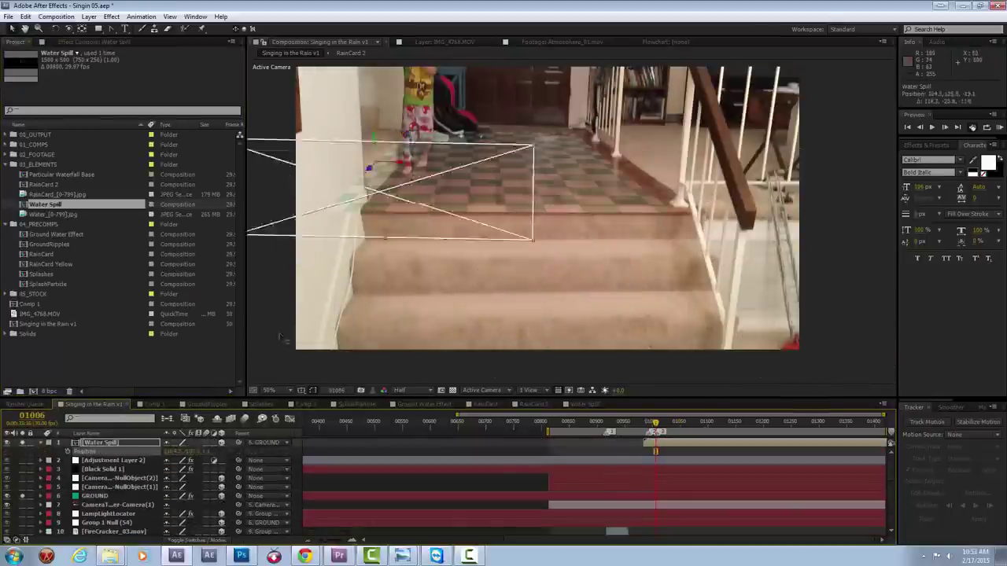
{"action": "key", "text": "space"}
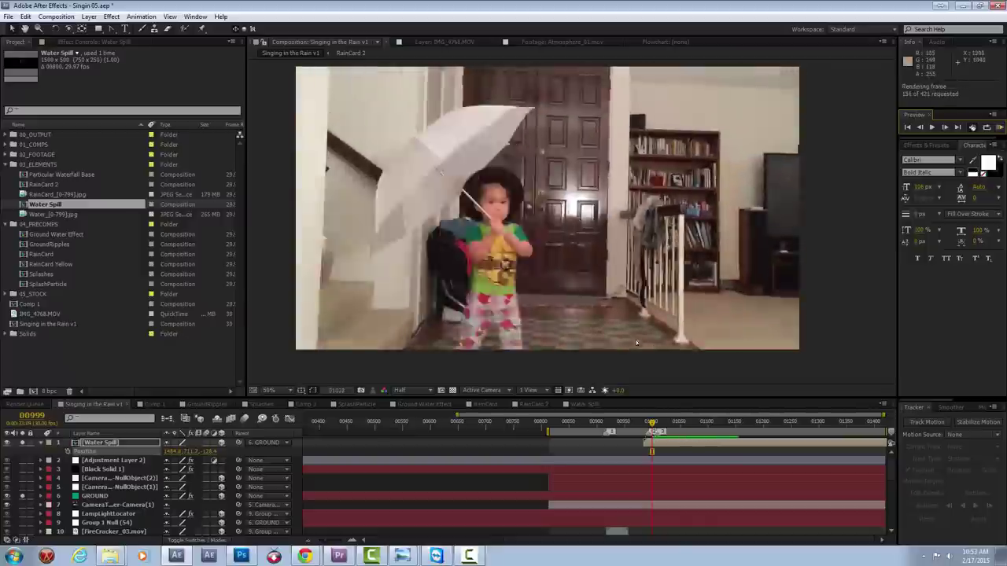
{"action": "key", "text": "space"}
Step: Send Water Spill lower, set it to Add mode, duplicate it, and blur the copy with Fast Blur
{"action": "key", "text": "ctrl+bracketleft"}
{"action": "key", "text": "ctrl+bracketleft"}
{"action": "key", "text": "ctrl+bracketleft"}
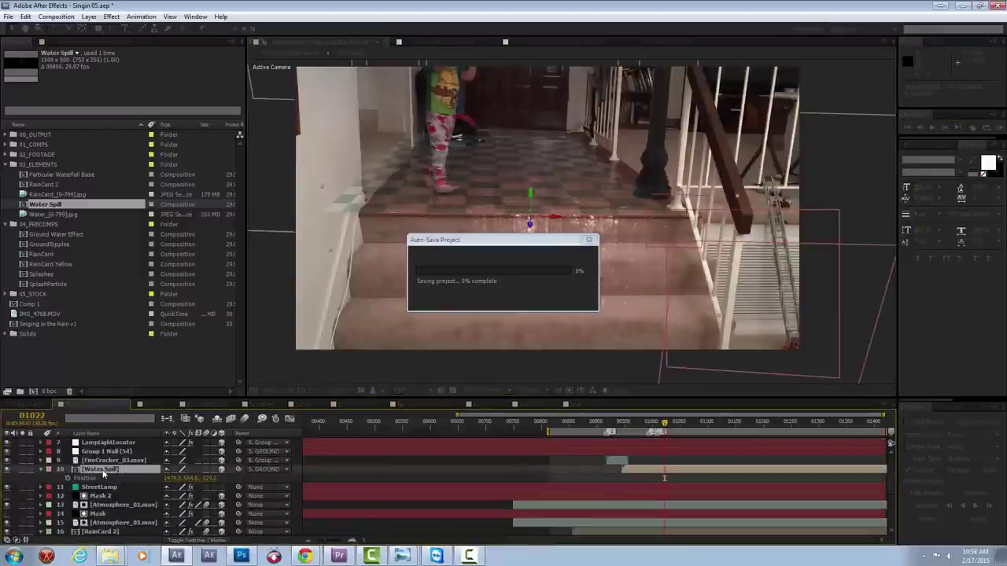
{"action": "key", "text": "F4"}
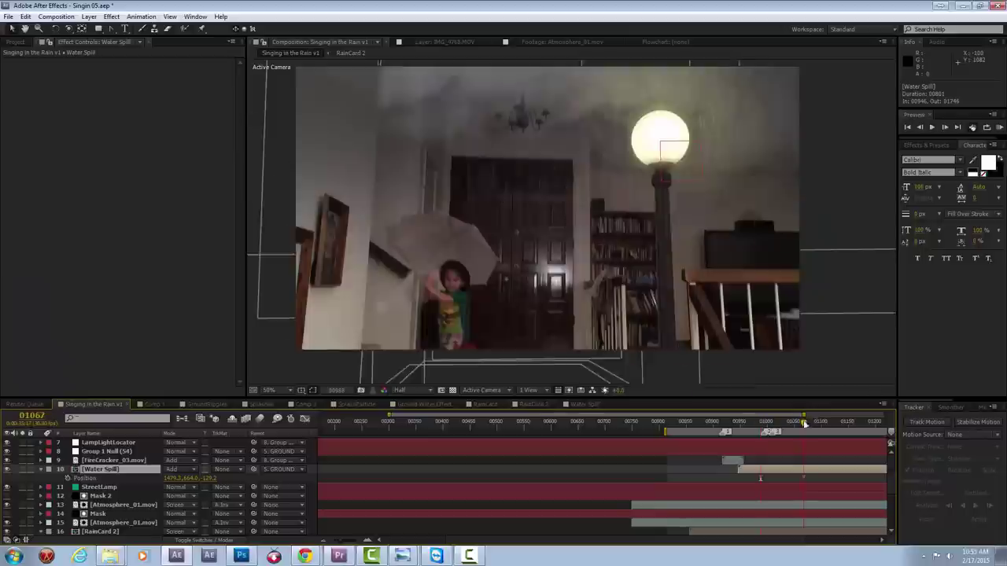
{"action": "left_click", "coordinate": [171, 469]}
{"action": "left_click", "coordinate": [218, 59]}
{"action": "key", "text": "ctrl+d"}
{"action": "right_click", "coordinate": [175, 130]}
{"action": "left_click", "coordinate": [167, 191]}
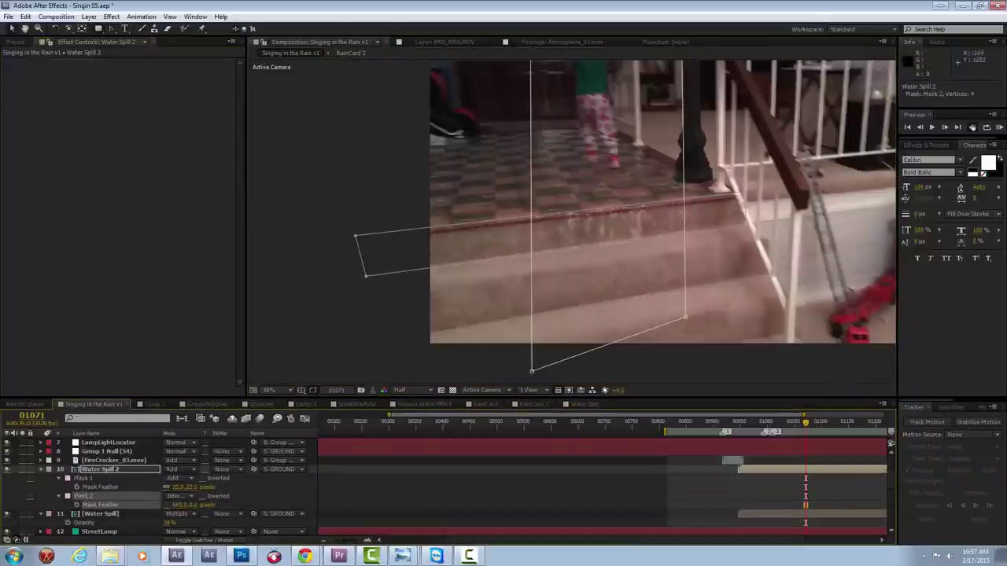
Step: Zoom out to see the masks and preview the blended water spill again
{"action": "key", "text": "comma"}
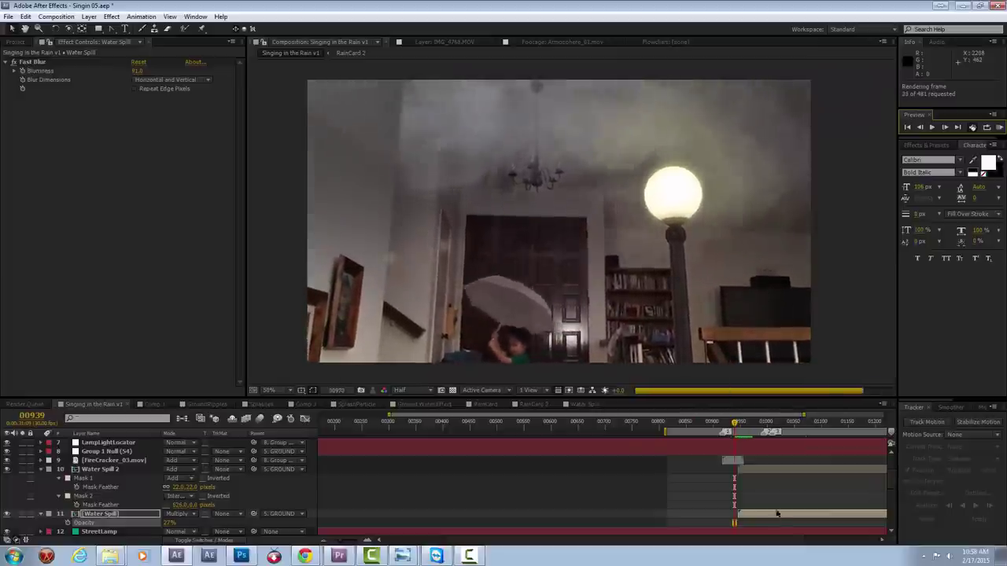
{"action": "left_click", "coordinate": [827, 369]}
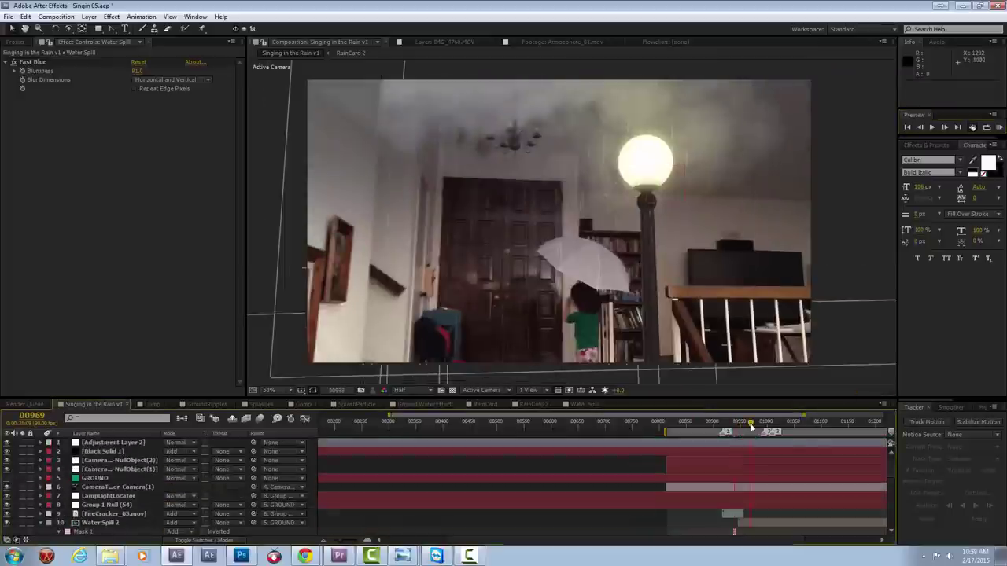
{"action": "key", "text": "KP_0"}
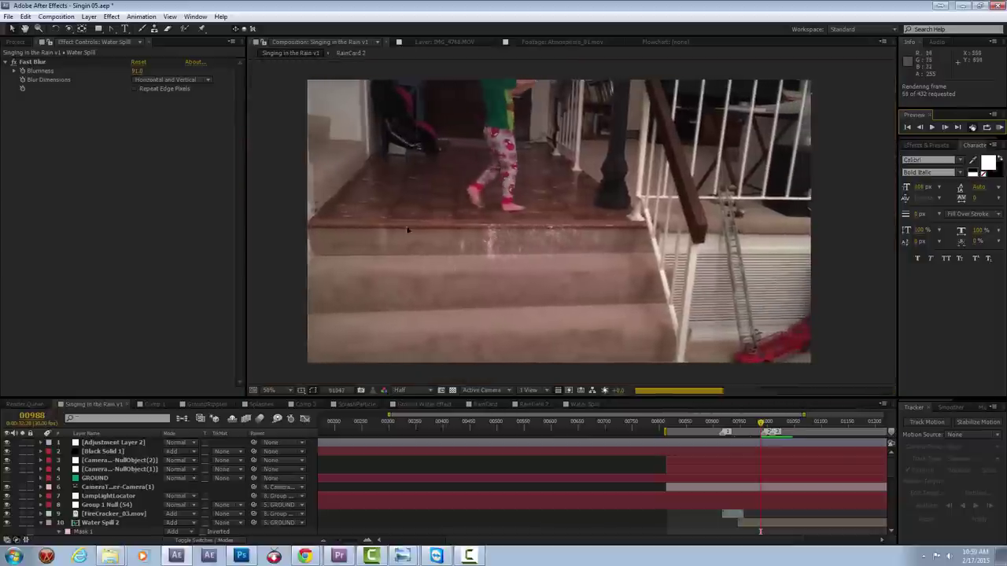
{"action": "left_click", "coordinate": [969, 117]}
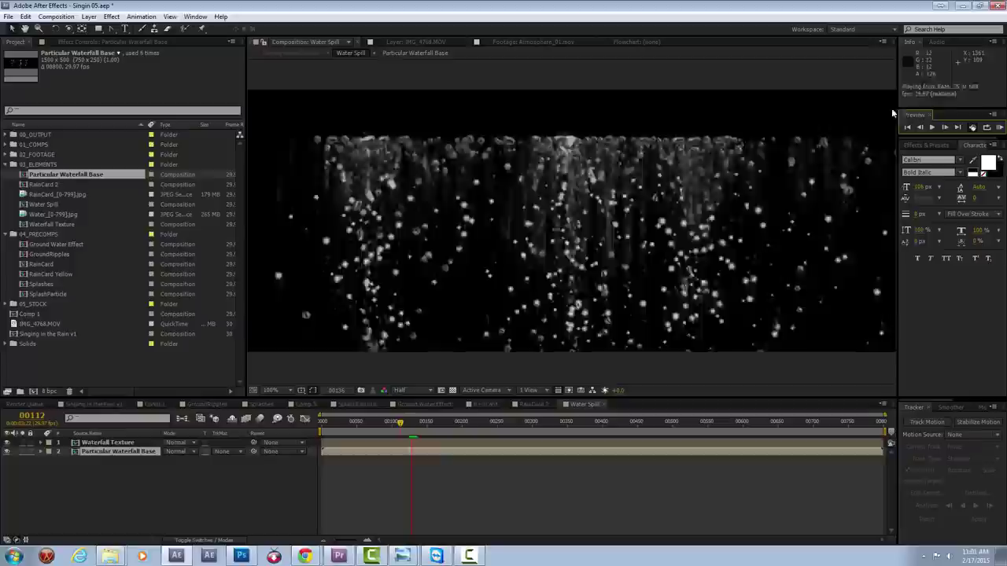
Step: Add Echo and Simple Choker to the particles and use them as the texture's alpha matte
{"action": "right_click", "coordinate": [461, 162]}
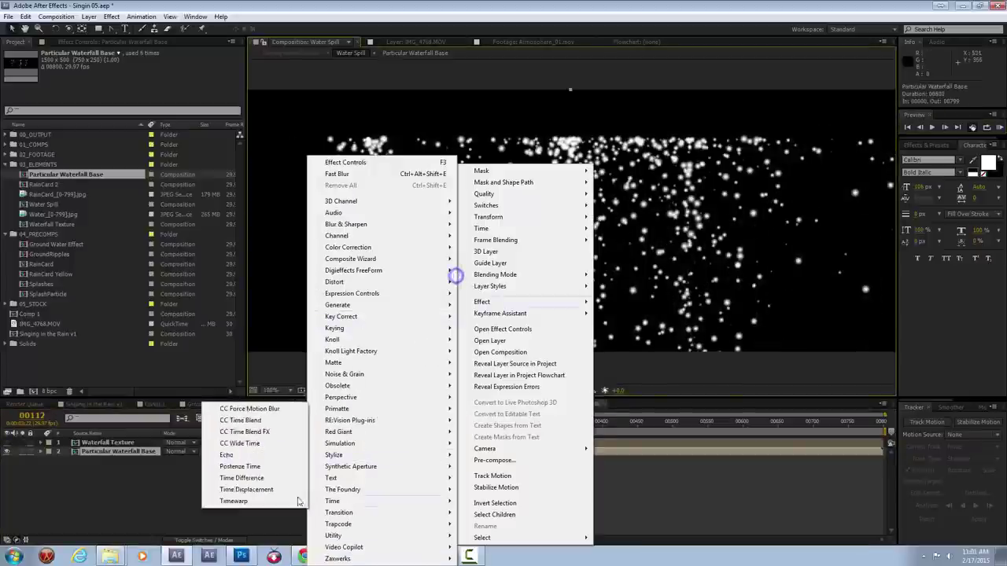
{"action": "left_click", "coordinate": [232, 463]}
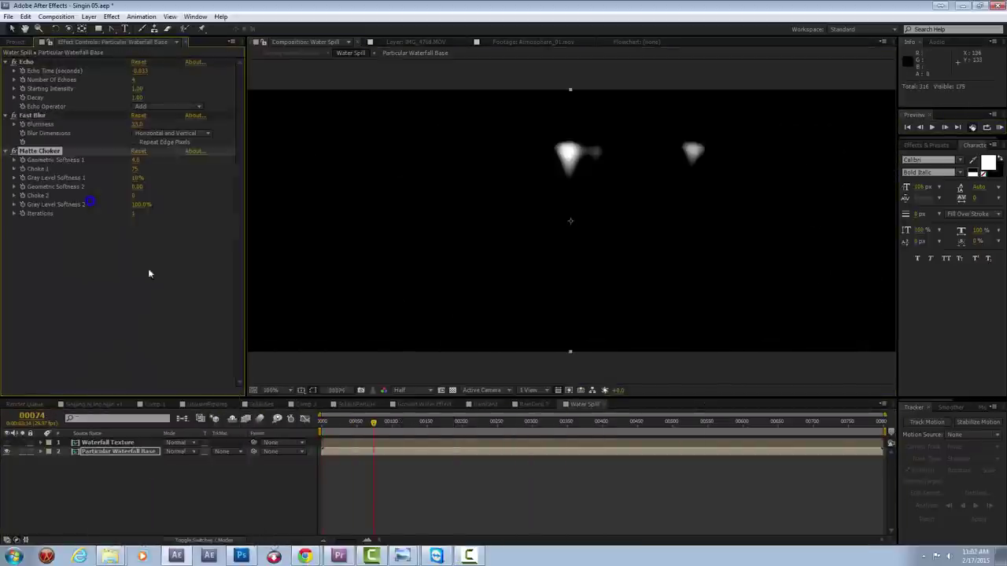
{"action": "right_click", "coordinate": [70, 135]}
{"action": "mouse_move", "coordinate": [268, 353]}
{"action": "left_click", "coordinate": [253, 376]}
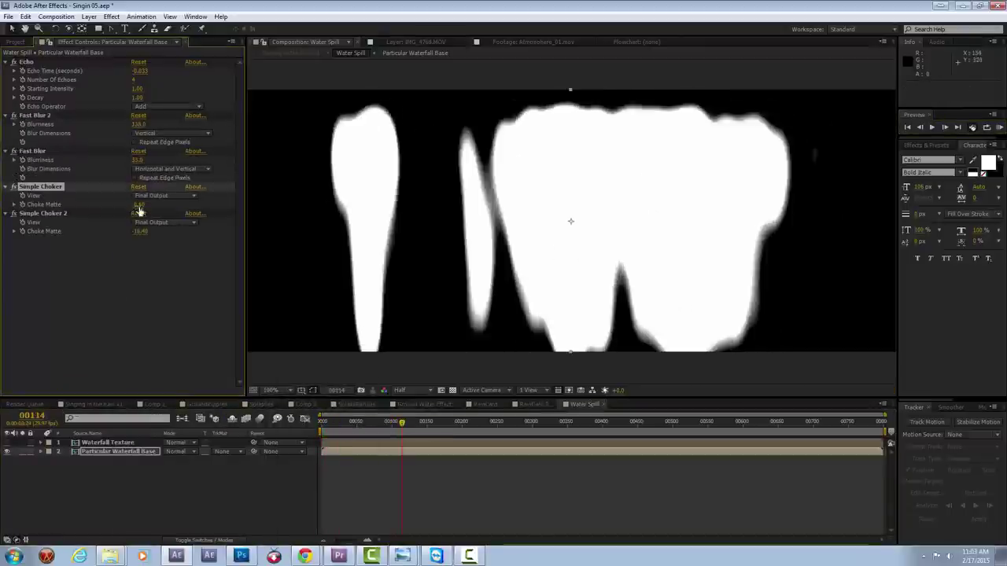
{"action": "left_click", "coordinate": [1000, 128]}
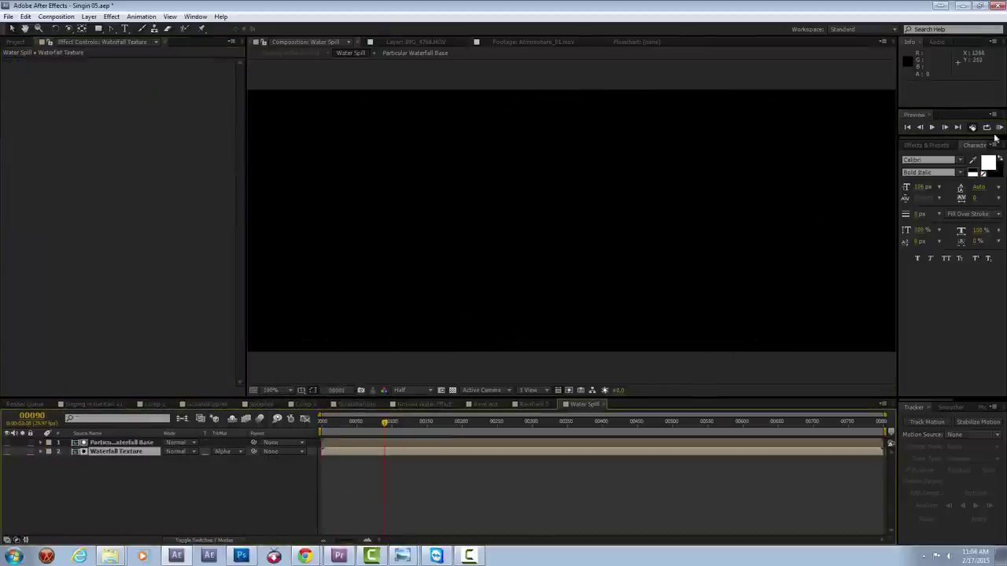
{"action": "left_click", "coordinate": [346, 443]}
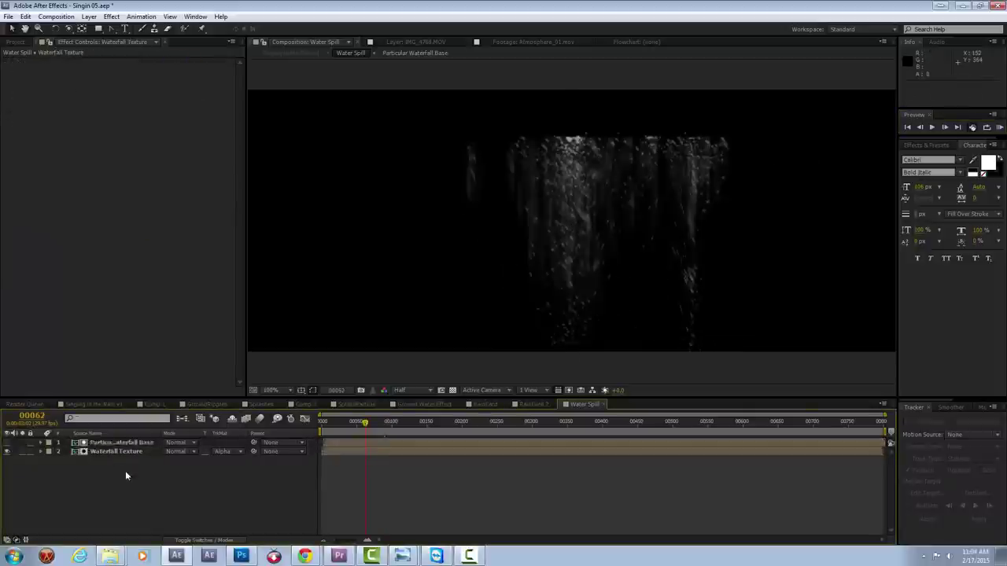
Step: Give Waterfall Texture Fast Blur and Curves, then preview the textured waterfall
{"action": "right_click", "coordinate": [149, 270]}
{"action": "left_click", "coordinate": [79, 318]}
{"action": "right_click", "coordinate": [88, 250]}
{"action": "left_click", "coordinate": [282, 398]}
{"action": "key", "text": "space"}
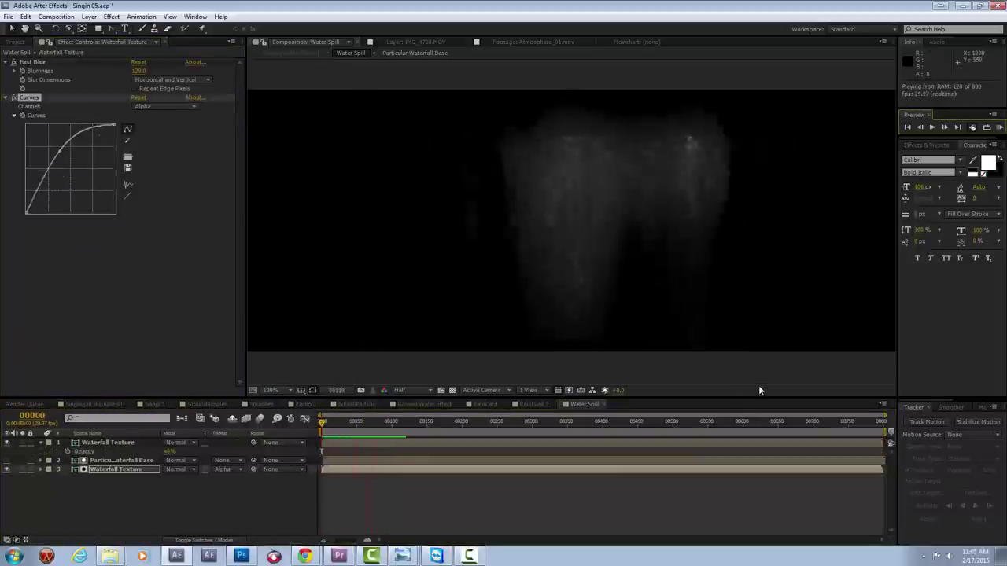
{"action": "key", "text": "space"}
Step: Duplicate Particular Waterfall Base to the top with Bevel Alpha and a solid Fill, then preview
{"action": "left_click", "coordinate": [565, 166]}
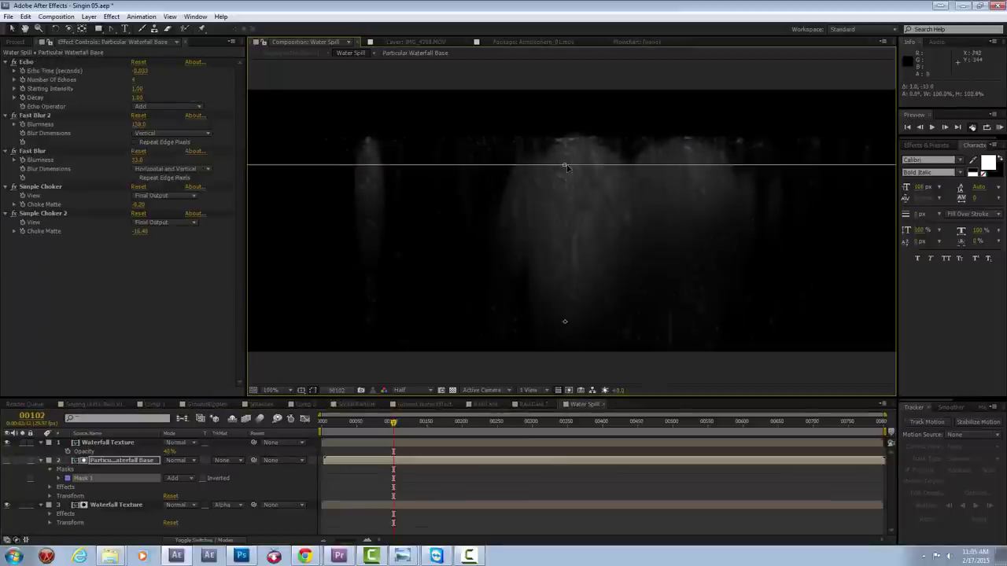
{"action": "key", "text": "ctrl+d"}
{"action": "key", "text": "ctrl+shift+bracketright"}
{"action": "right_click", "coordinate": [149, 291]}
{"action": "left_click", "coordinate": [344, 281]}
{"action": "right_click", "coordinate": [118, 260]}
{"action": "left_click", "coordinate": [28, 162]}
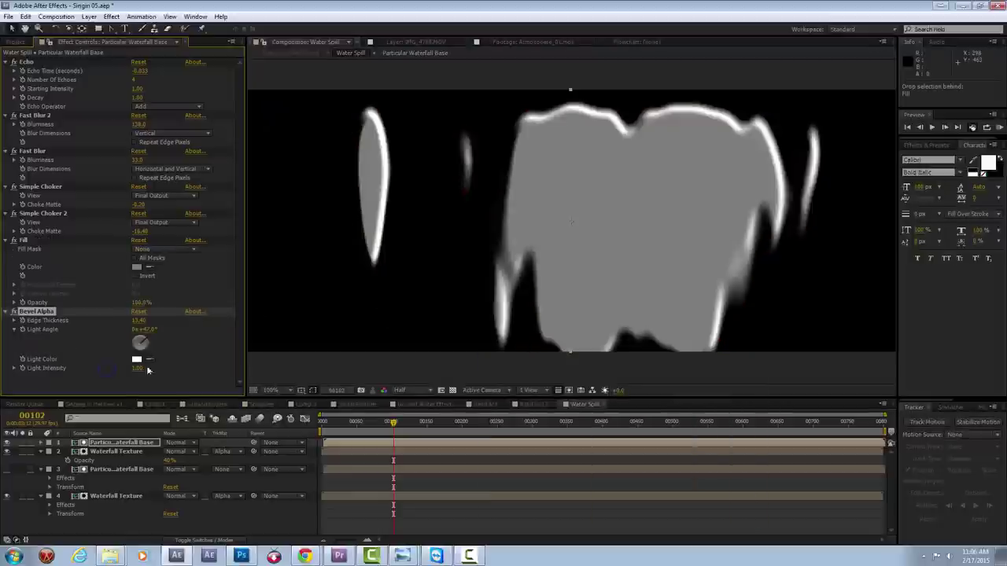
{"action": "key", "text": "space"}
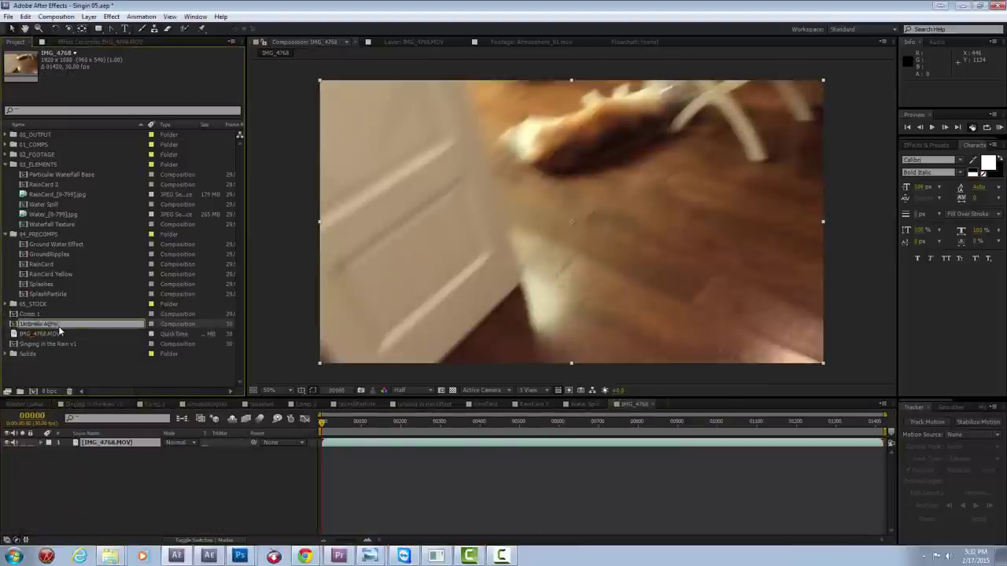
Step: At frame 00822, duplicate the footage and apply Paint Bucket with Brightness & Contrast before it
{"action": "left_click_drag", "start_coordinate": [605, 425], "coordinate": [649, 425]}
{"action": "right_click", "coordinate": [656, 443]}
{"action": "key", "text": "ctrl+d"}
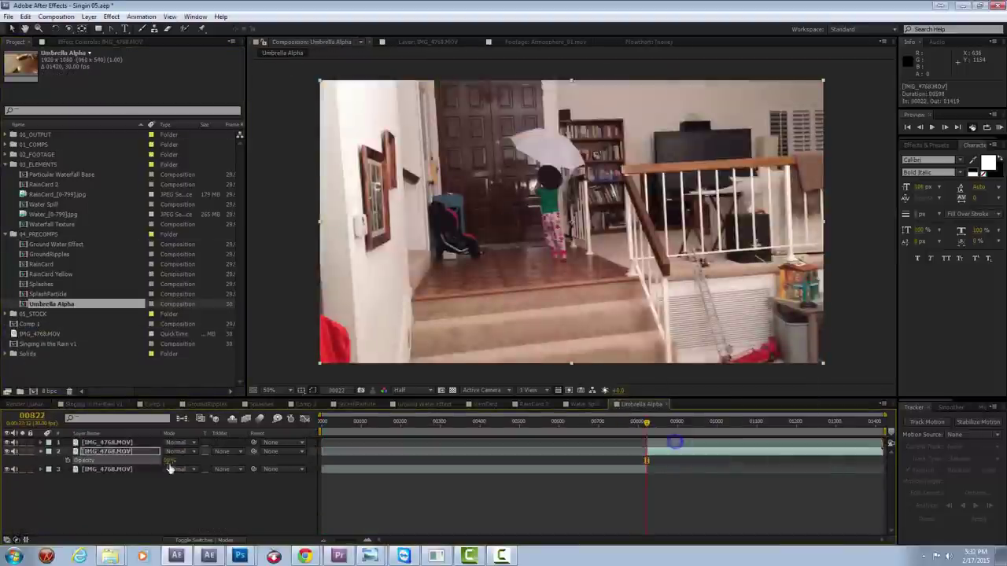
{"action": "right_click", "coordinate": [584, 167]}
{"action": "mouse_move", "coordinate": [125, 284]}
{"action": "left_click", "coordinate": [369, 239]}
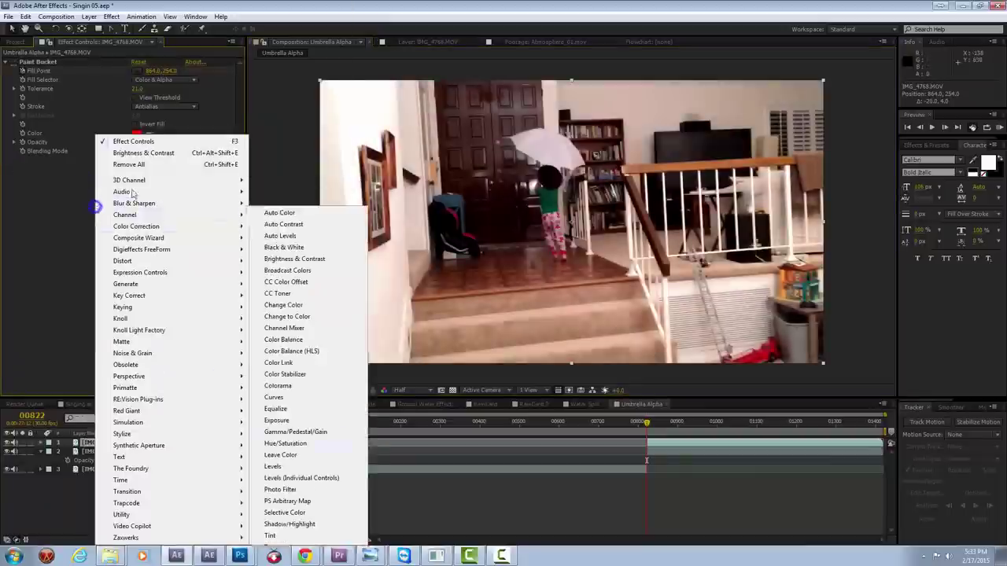
{"action": "right_click", "coordinate": [136, 136]}
{"action": "left_click", "coordinate": [315, 272]}
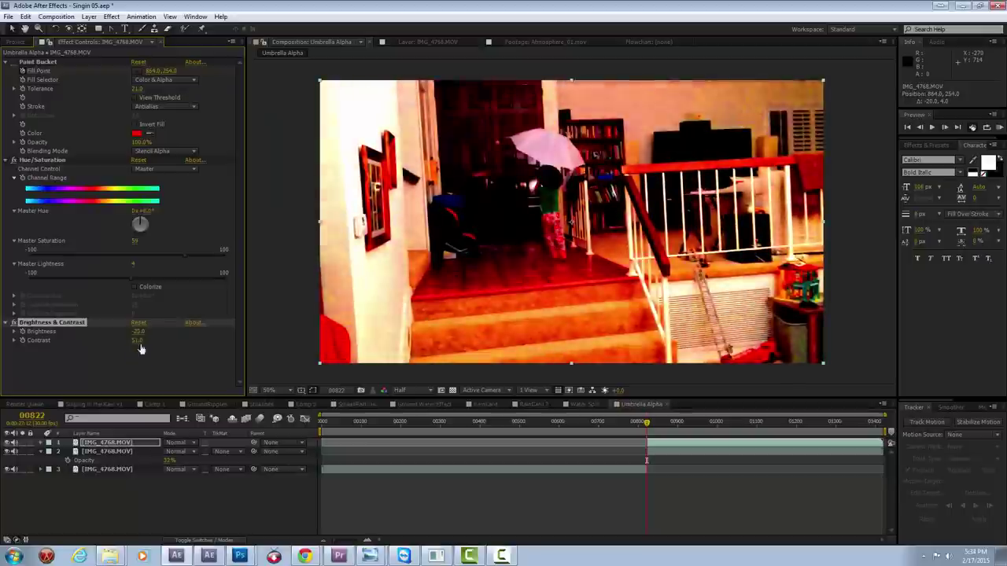
{"action": "left_click_drag", "start_coordinate": [45, 169], "coordinate": [44, 62]}
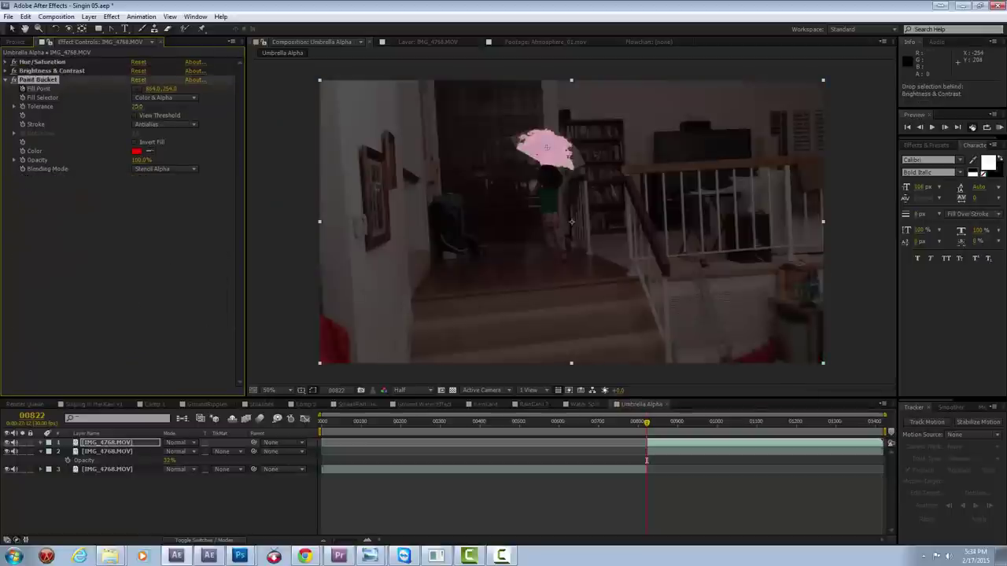
Step: Keyframe the Paint Bucket Fill Point to track the umbrella, then create a solid for the particles
{"action": "mouse_move", "coordinate": [528, 186]}
{"action": "left_mouse_down"}
{"action": "mouse_move", "coordinate": [627, 248]}
{"action": "mouse_move", "coordinate": [520, 311]}
{"action": "mouse_move", "coordinate": [532, 165]}
{"action": "left_mouse_up"}
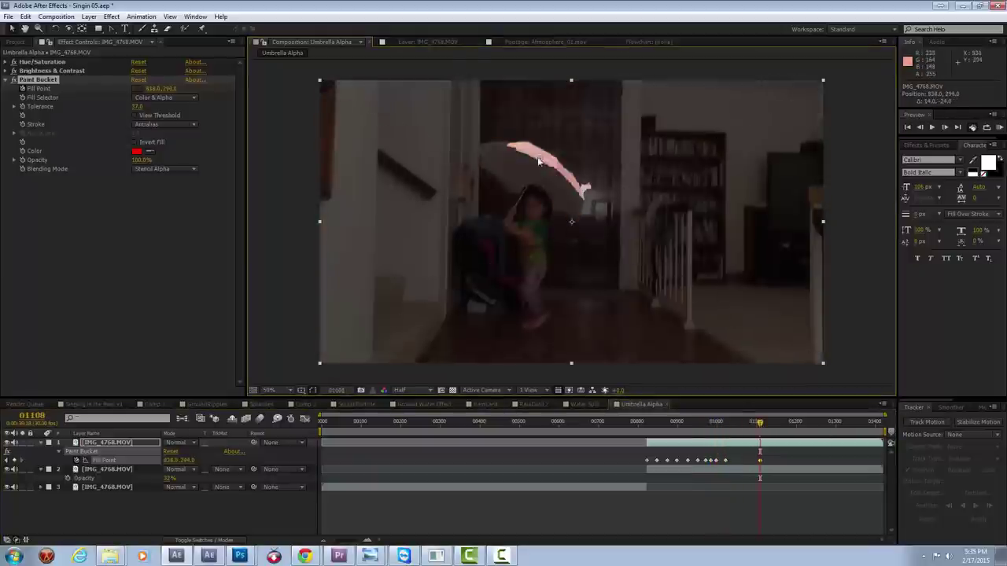
{"action": "left_click_drag", "start_coordinate": [539, 160], "coordinate": [476, 188]}
{"action": "left_click_drag", "start_coordinate": [784, 423], "coordinate": [651, 425]}
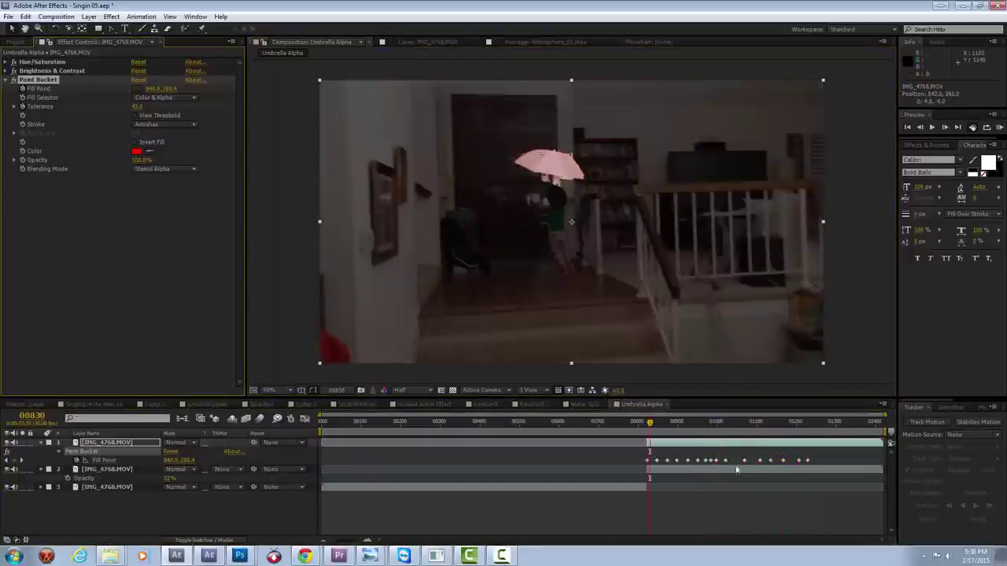
{"action": "key", "text": "u"}
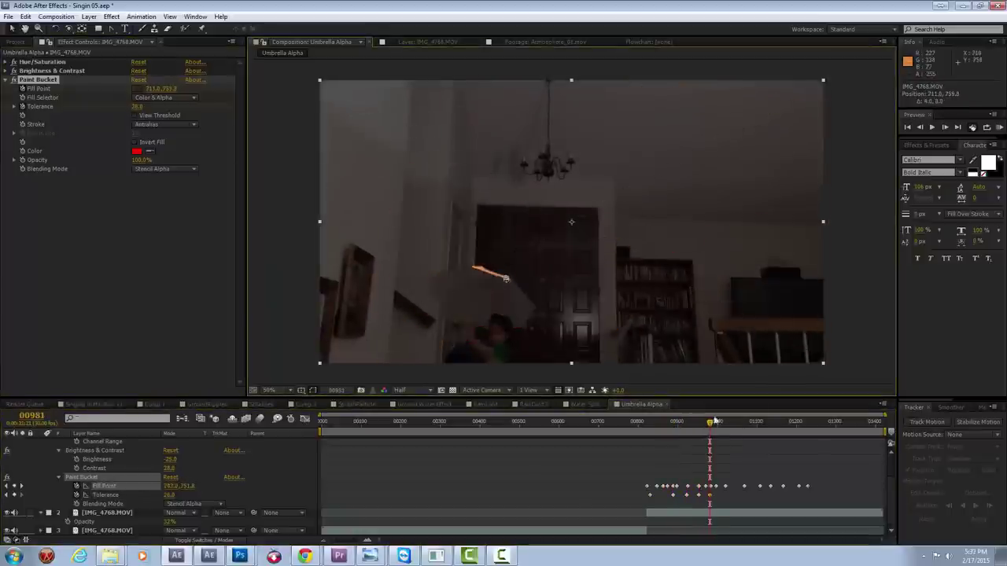
{"action": "left_click_drag", "start_coordinate": [706, 425], "coordinate": [824, 423]}
{"action": "mouse_move", "coordinate": [454, 192]}
{"action": "left_mouse_down"}
{"action": "mouse_move", "coordinate": [602, 145]}
{"action": "mouse_move", "coordinate": [432, 151]}
{"action": "left_mouse_up"}
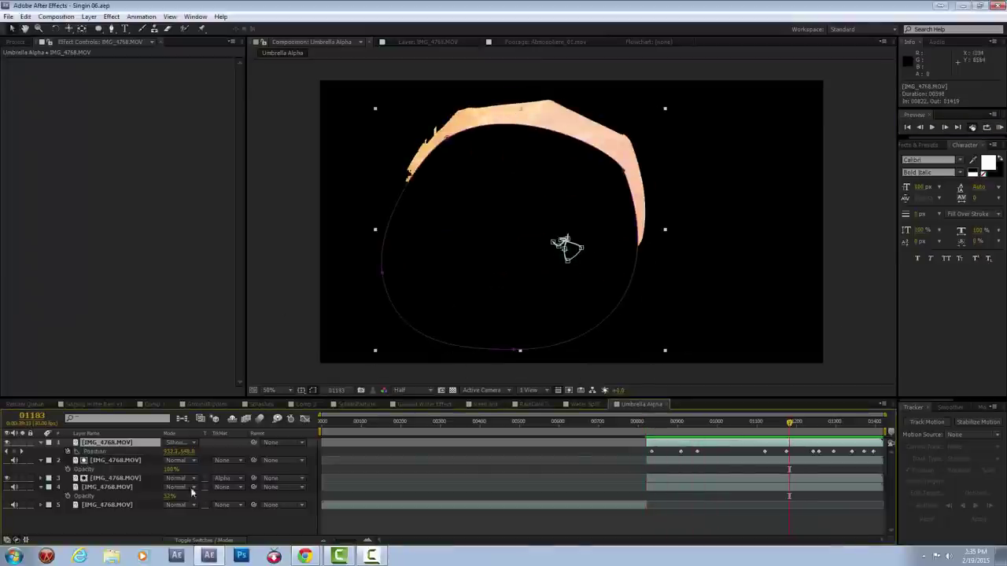
{"action": "key", "text": "ctrl+y"}
{"action": "key", "text": "Return"}
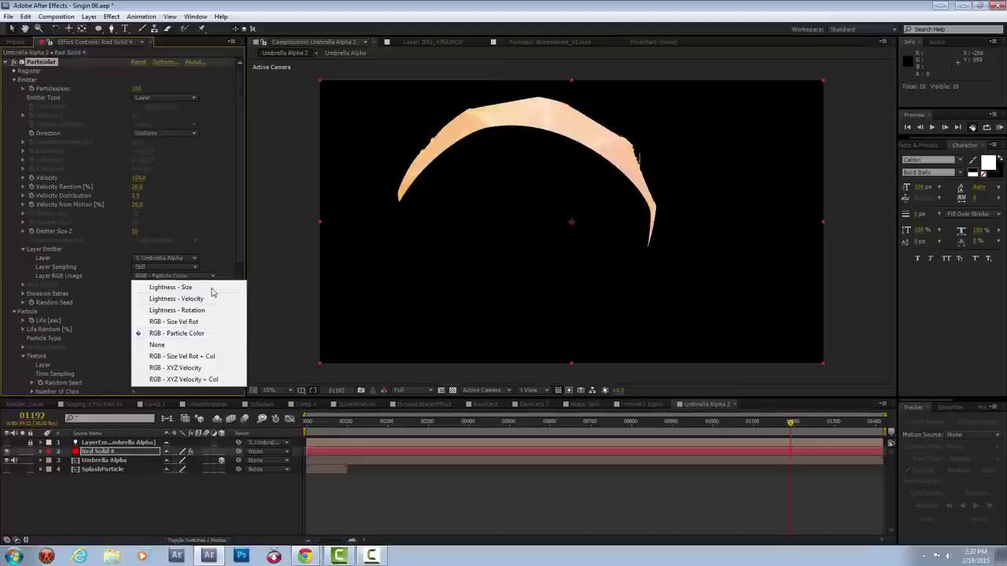
Step: Lower the Umbrella Alpha layer's opacity
{"action": "left_click", "coordinate": [124, 463]}
{"action": "key", "text": "t"}
{"action": "left_click_drag", "start_coordinate": [169, 469], "coordinate": [141, 469]}
{"action": "scroll", "coordinate": [135, 380], "scroll_direction": "down", "scroll_amount": 3}
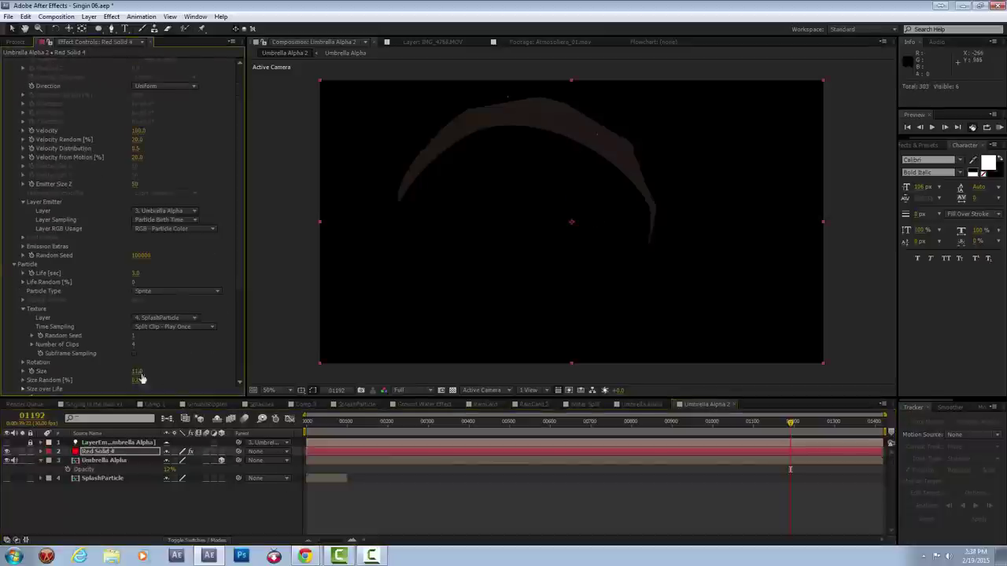
Step: Open the SplashParticle 2 composition and inspect its Particular appearance and emitter settings
{"action": "left_click", "coordinate": [15, 41]}
{"action": "left_click", "coordinate": [47, 293]}
{"action": "left_click", "coordinate": [25, 16]}
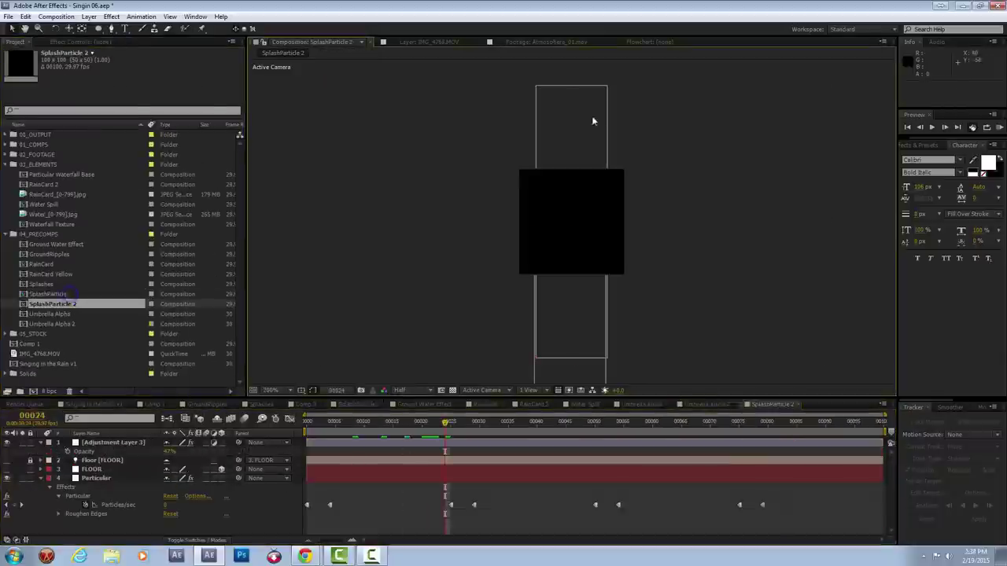
{"action": "left_click", "coordinate": [35, 124]}
{"action": "double_click", "coordinate": [52, 304]}
{"action": "key", "text": "F3"}
{"action": "key", "text": "space"}
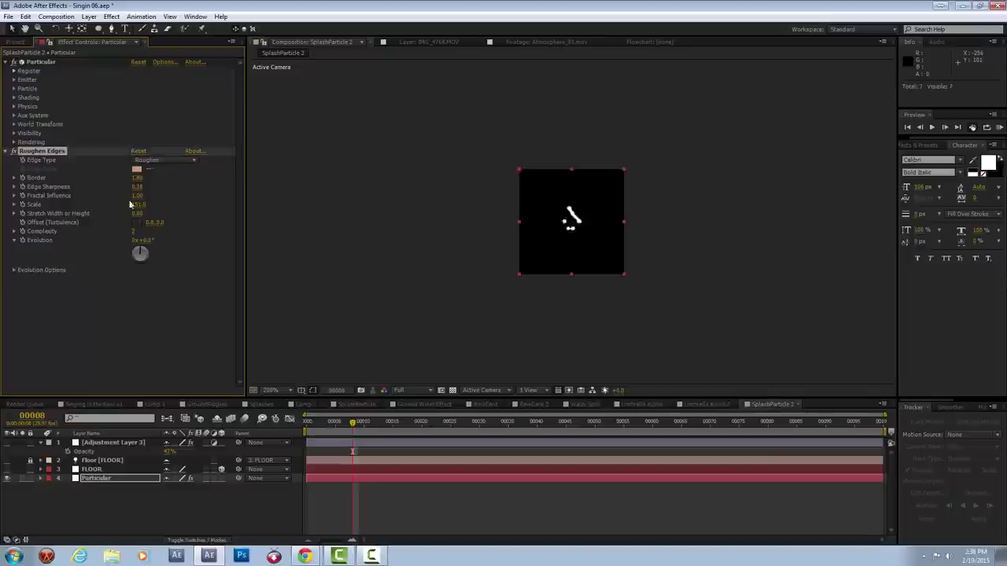
{"action": "left_click", "coordinate": [13, 89]}
{"action": "left_click", "coordinate": [13, 80]}
Step: Add the IMG_4768.MOV footage as a layer in Umbrella Alpha 2 and check alignment at frame 920
{"action": "left_click", "coordinate": [717, 406]}
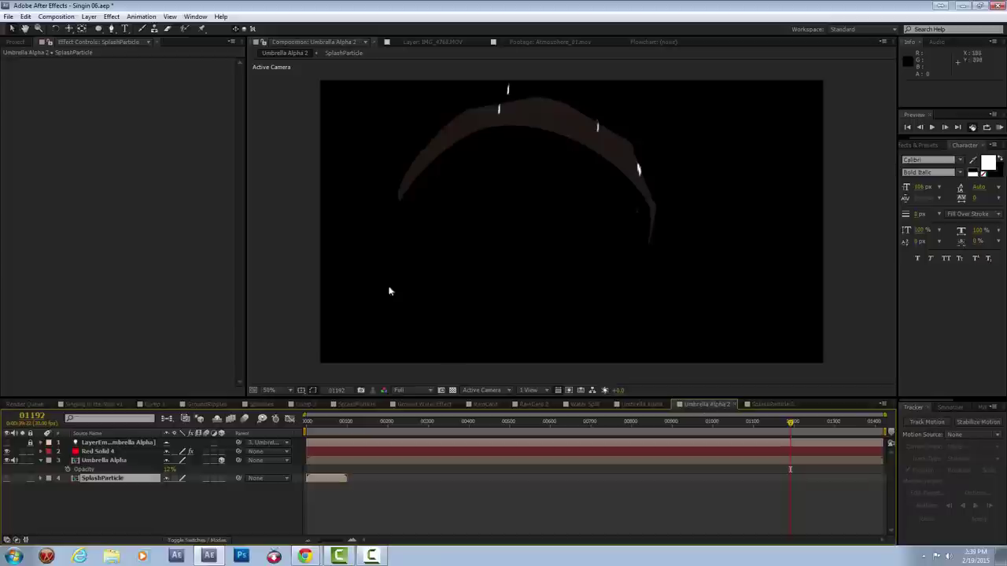
{"action": "key", "text": "KP_2"}
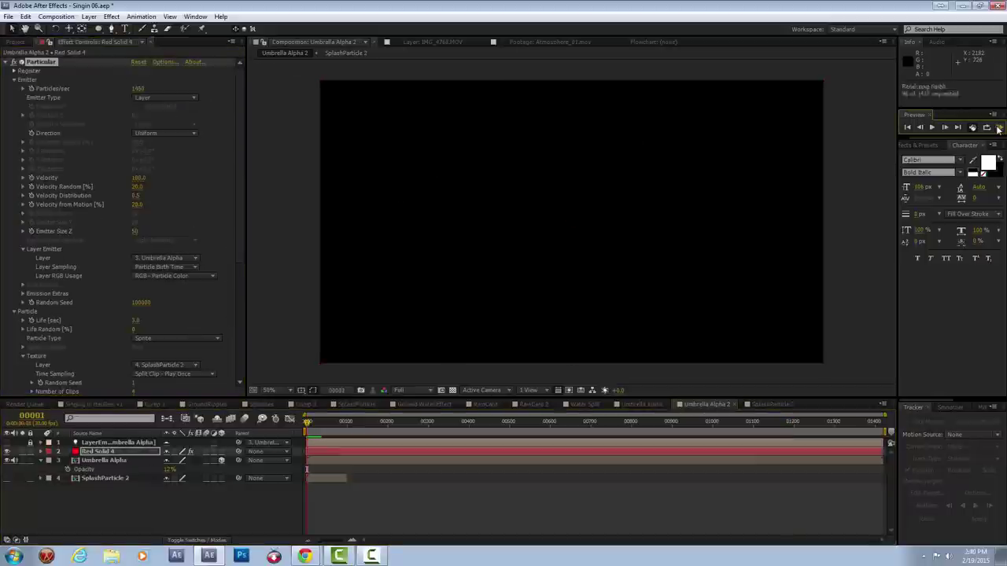
{"action": "key", "text": "KP_3"}
{"action": "left_click", "coordinate": [611, 422]}
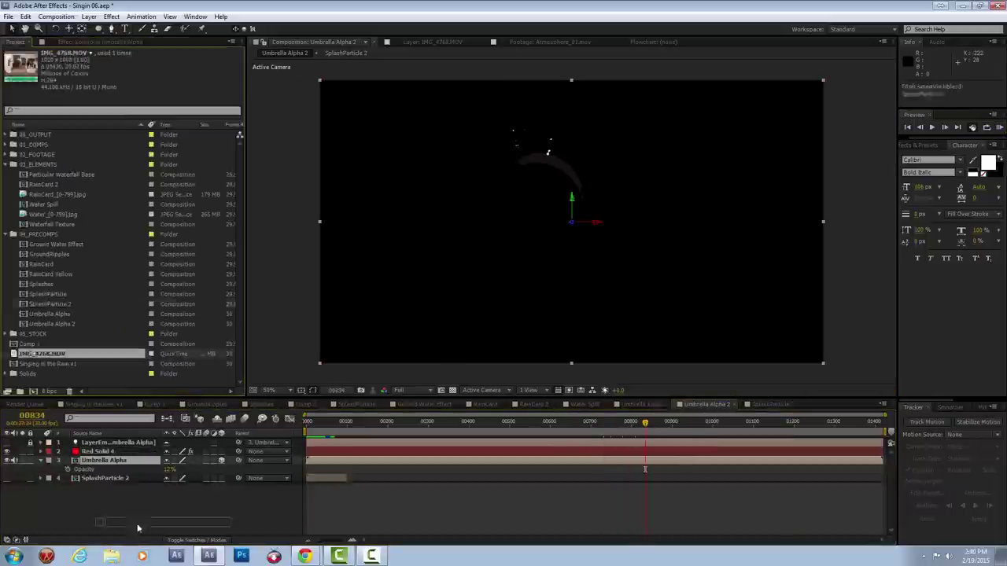
{"action": "left_click_drag", "start_coordinate": [43, 354], "coordinate": [157, 488]}
{"action": "left_click", "coordinate": [682, 425]}
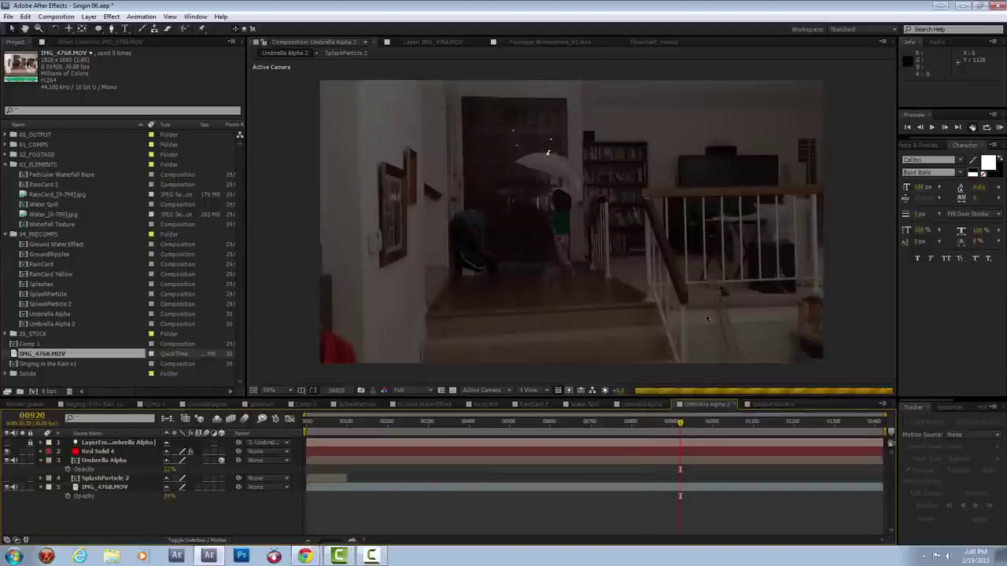
Step: Show the Red Solid 4 Particular settings and add a new camera to the comp
{"action": "left_click", "coordinate": [125, 461]}
{"action": "key", "text": "F3"}
{"action": "key", "text": "ctrl+Up"}
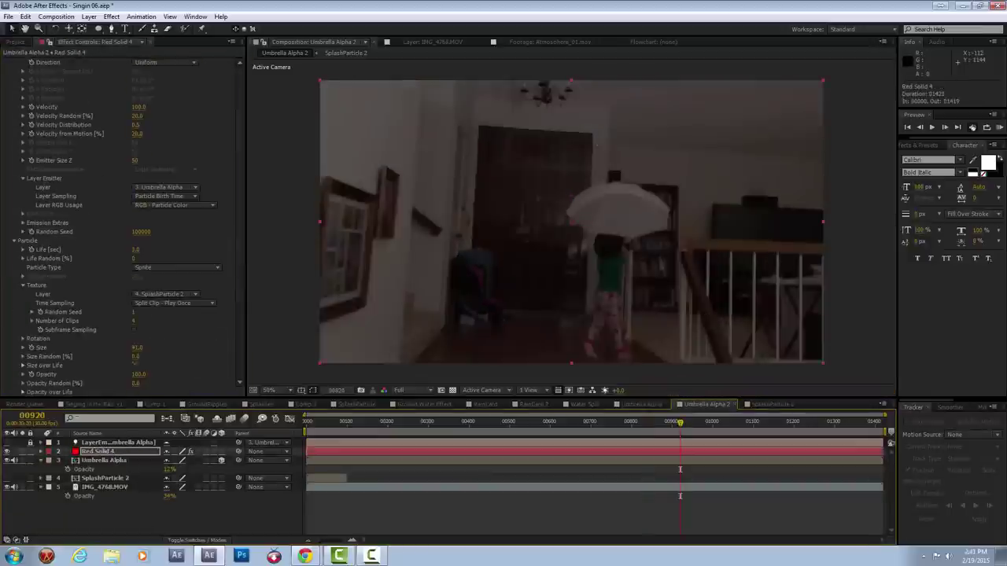
{"action": "key", "text": "ctrl+alt+shift+c"}
{"action": "key", "text": "Return"}
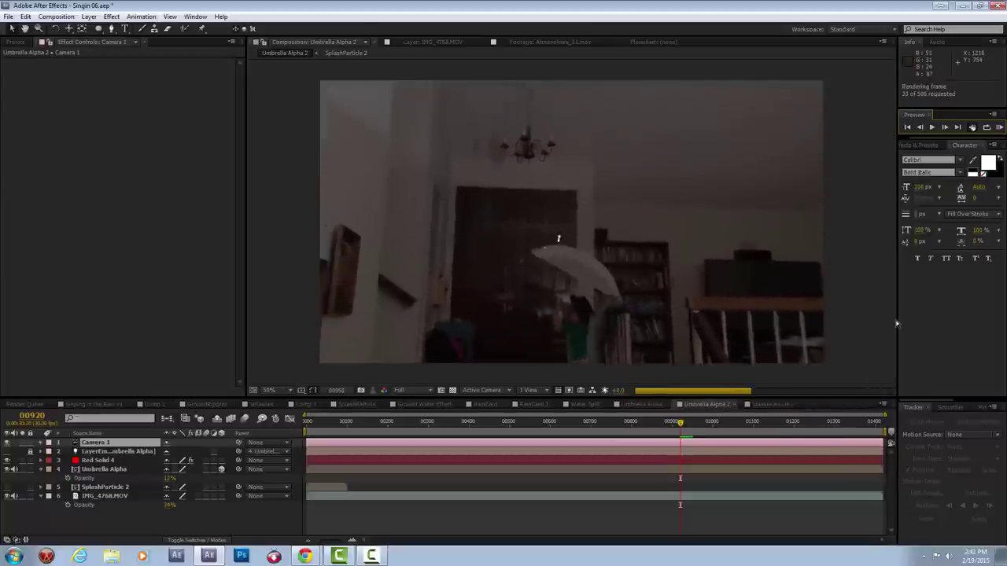
Step: Set Particular's Layer RGB Usage to Lightness - Size on Red Solid 4
{"action": "left_click", "coordinate": [113, 462]}
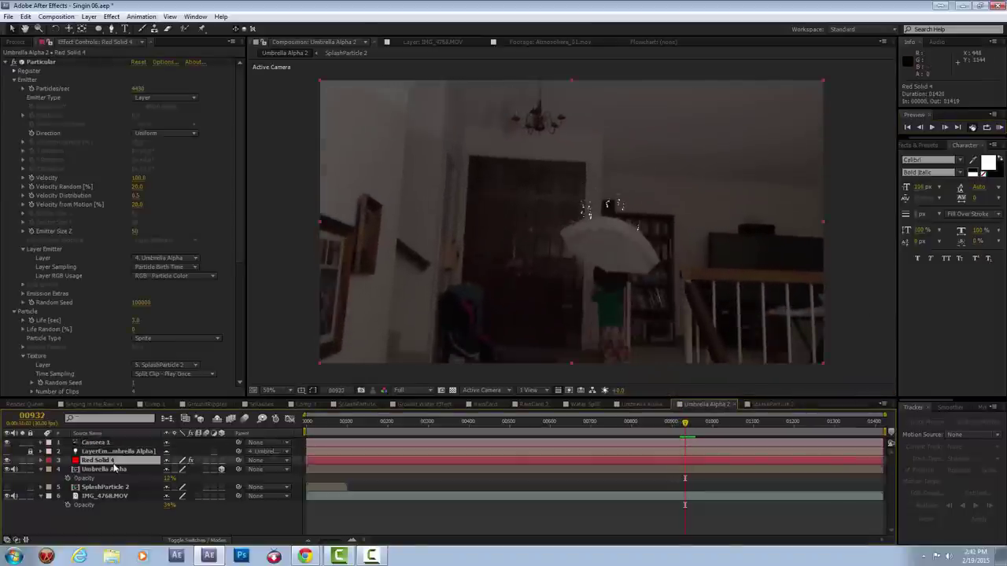
{"action": "scroll", "coordinate": [241, 252], "scroll_direction": "down", "scroll_amount": 1}
{"action": "left_click", "coordinate": [209, 253]}
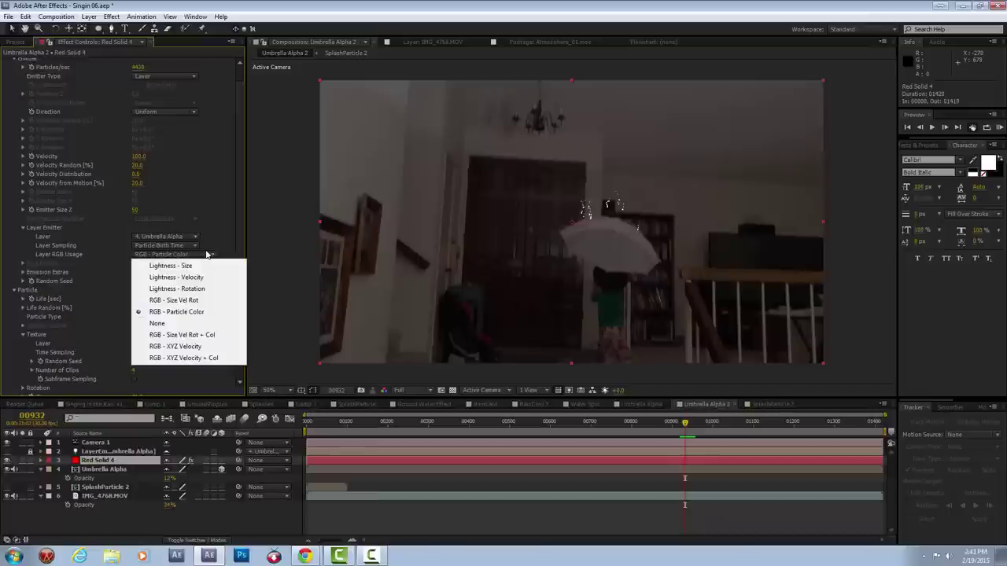
{"action": "left_click", "coordinate": [207, 268]}
{"action": "scroll", "coordinate": [158, 236], "scroll_direction": "down", "scroll_amount": 2}
Step: Preview the umbrella-edge particles in motion, then return to the Umbrella Alpha composition
{"action": "left_click", "coordinate": [563, 199]}
{"action": "left_click", "coordinate": [98, 460]}
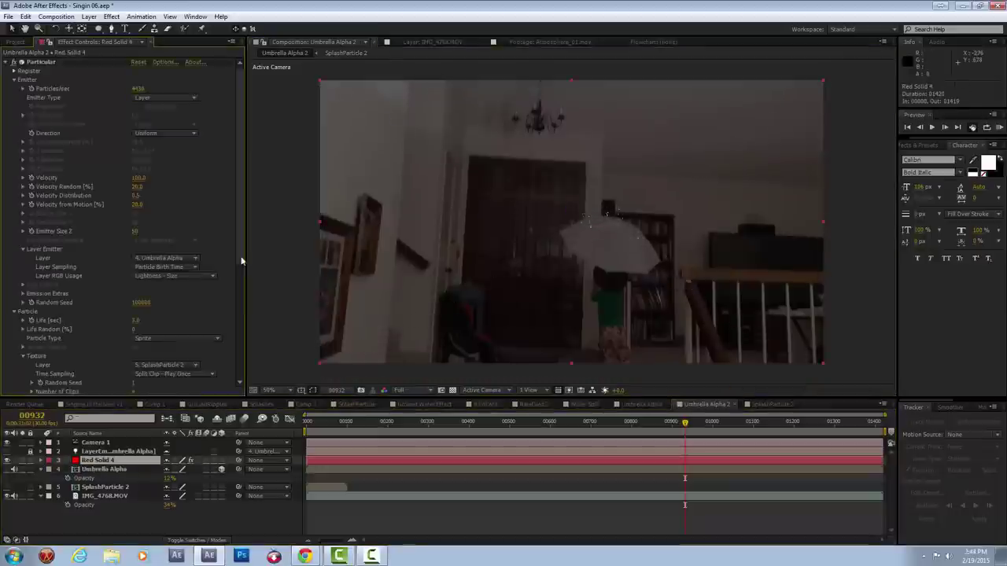
{"action": "scroll", "coordinate": [126, 236], "scroll_direction": "down", "scroll_amount": 5}
{"action": "scroll", "coordinate": [138, 288], "scroll_direction": "down", "scroll_amount": 5}
{"action": "key", "text": "space"}
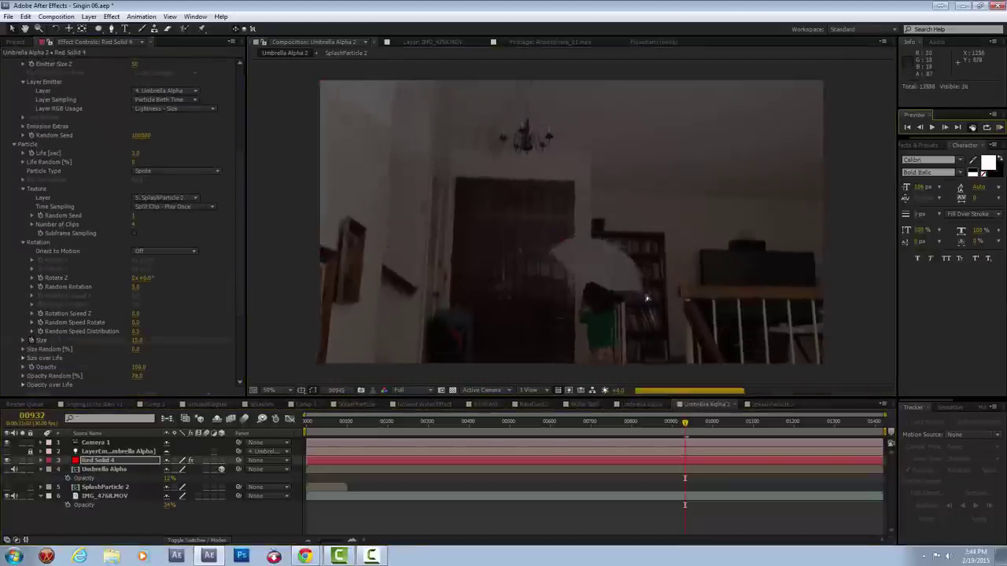
{"action": "left_click", "coordinate": [99, 470]}
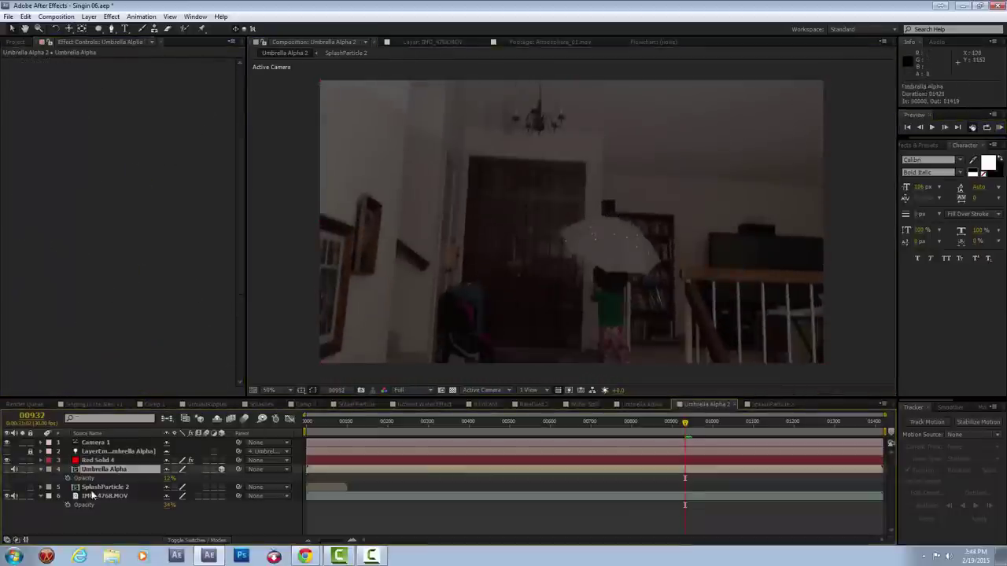
{"action": "left_click_drag", "start_coordinate": [625, 423], "coordinate": [633, 422]}
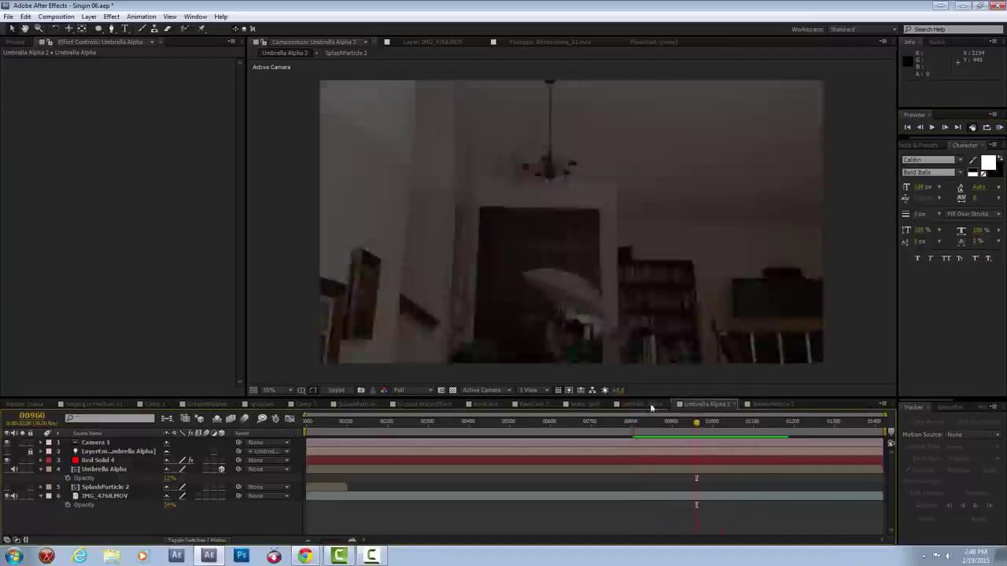
{"action": "left_click", "coordinate": [646, 405]}
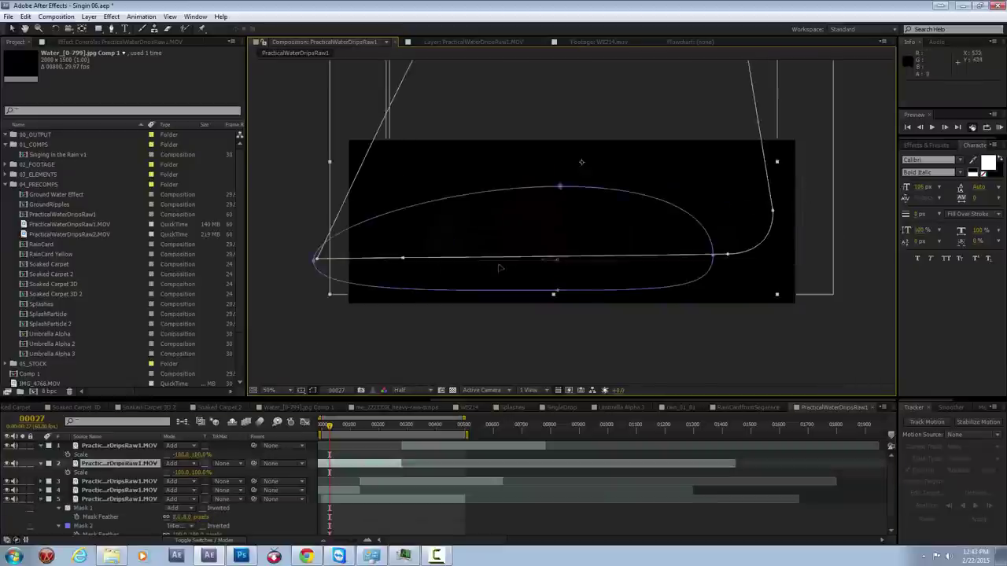
Step: Add a black solid behind the water drips and render the comp as a JPEG sequence
{"action": "left_click", "coordinate": [549, 294]}
{"action": "key", "text": "ctrl+y"}
{"action": "key", "text": "Return"}
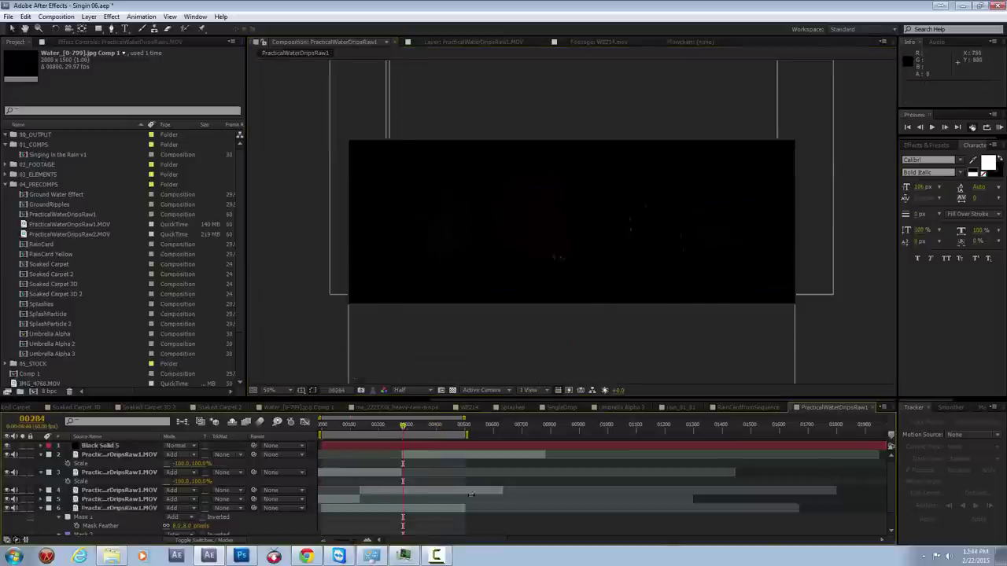
{"action": "key", "text": "ctrl+m"}
{"action": "left_click", "coordinate": [7, 16]}
{"action": "left_click", "coordinate": [205, 331]}
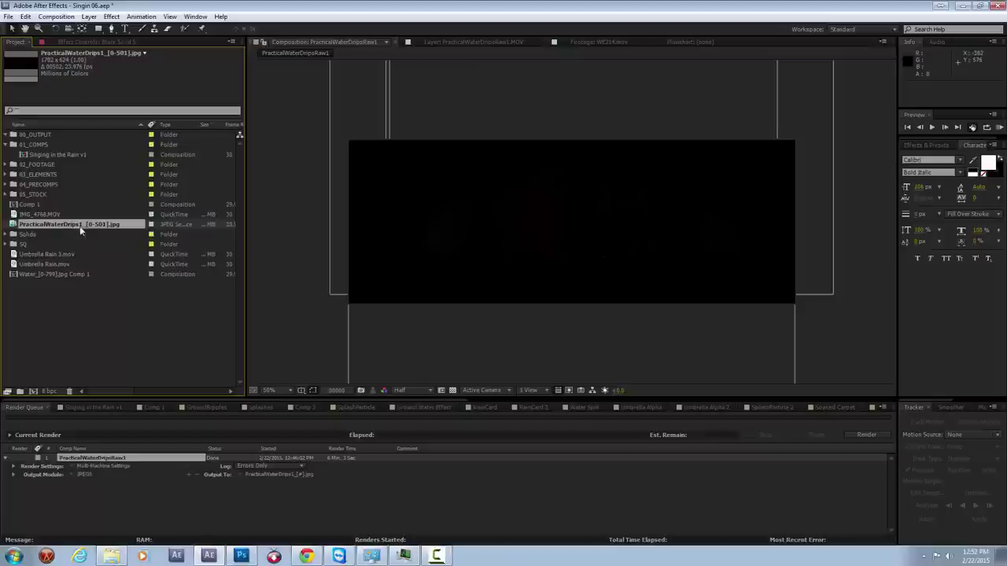
Step: Make a comp from the rendered JPEG sequence and drop it into Singing in the Rain v1
{"action": "right_click", "coordinate": [79, 226]}
{"action": "left_click", "coordinate": [103, 229]}
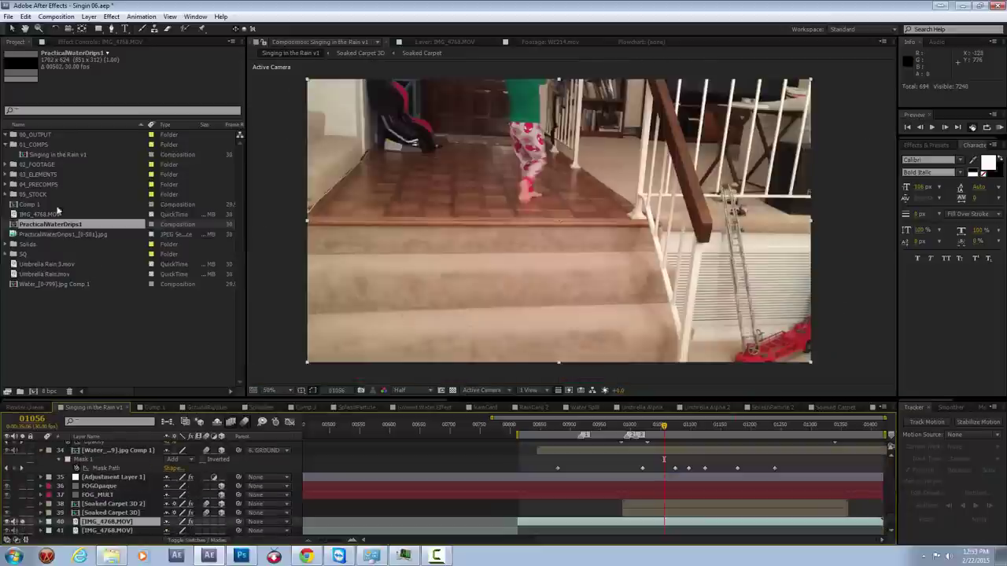
{"action": "left_click_drag", "start_coordinate": [63, 234], "coordinate": [223, 519]}
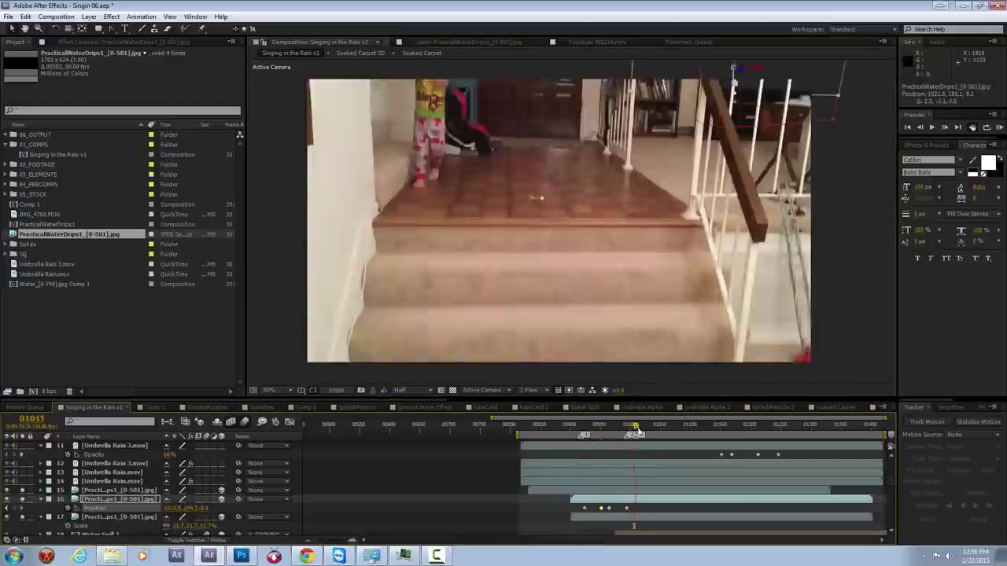
Step: Move the drip layer onto the umbrella with Position keyframes and preview the motion
{"action": "left_click_drag", "start_coordinate": [688, 253], "coordinate": [751, 177]}
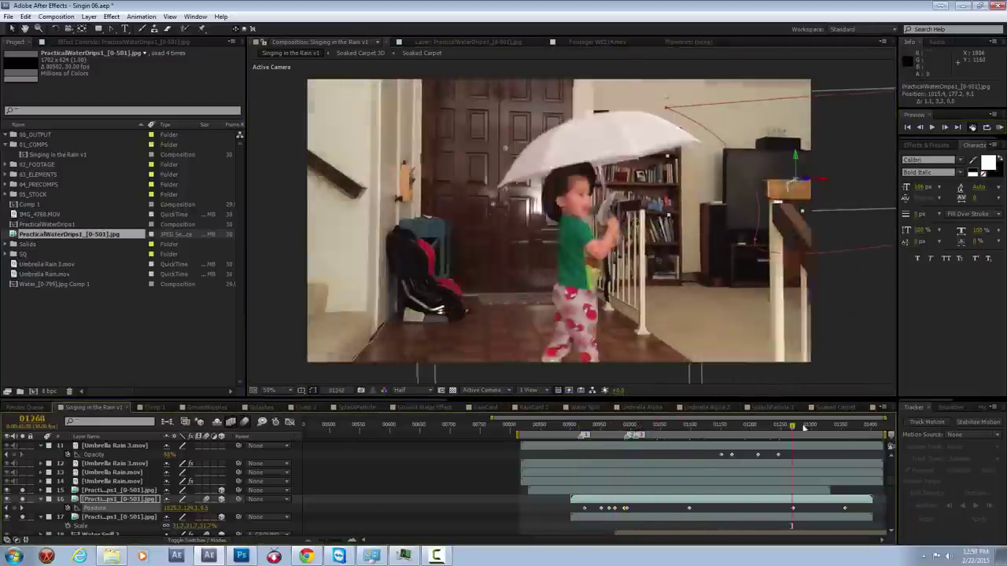
{"action": "left_click", "coordinate": [1000, 127]}
{"action": "left_click", "coordinate": [789, 222]}
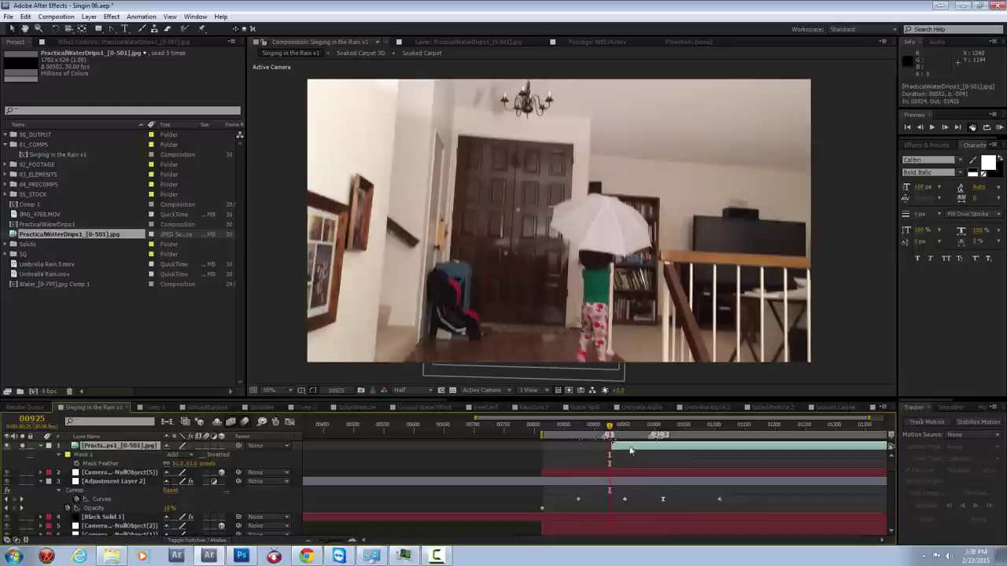
{"action": "key", "text": "p"}
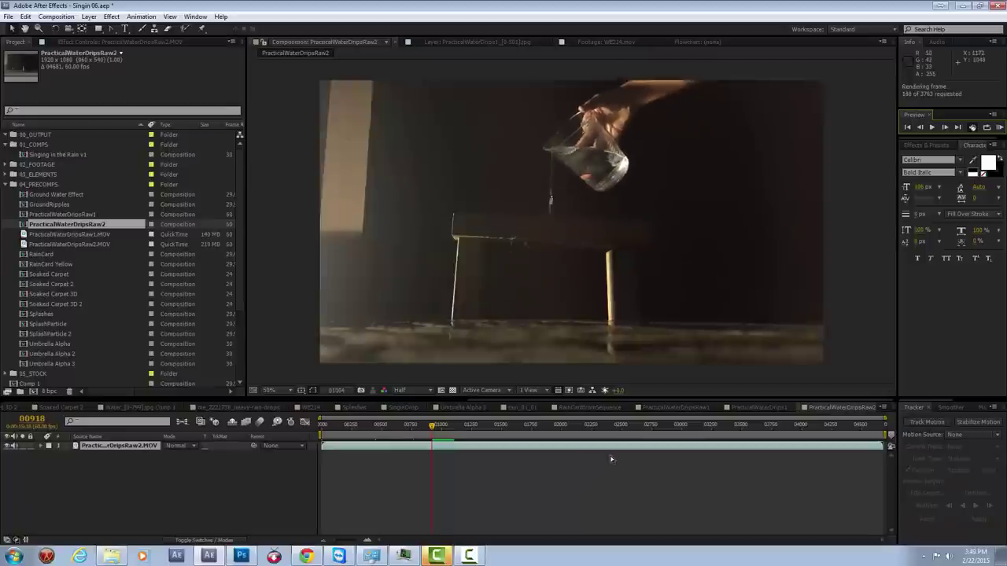
Step: At frame 997, apply CC Slant to the poured-water clip
{"action": "left_click", "coordinate": [552, 249]}
{"action": "left_click", "coordinate": [444, 429]}
{"action": "key", "text": "KP_0"}
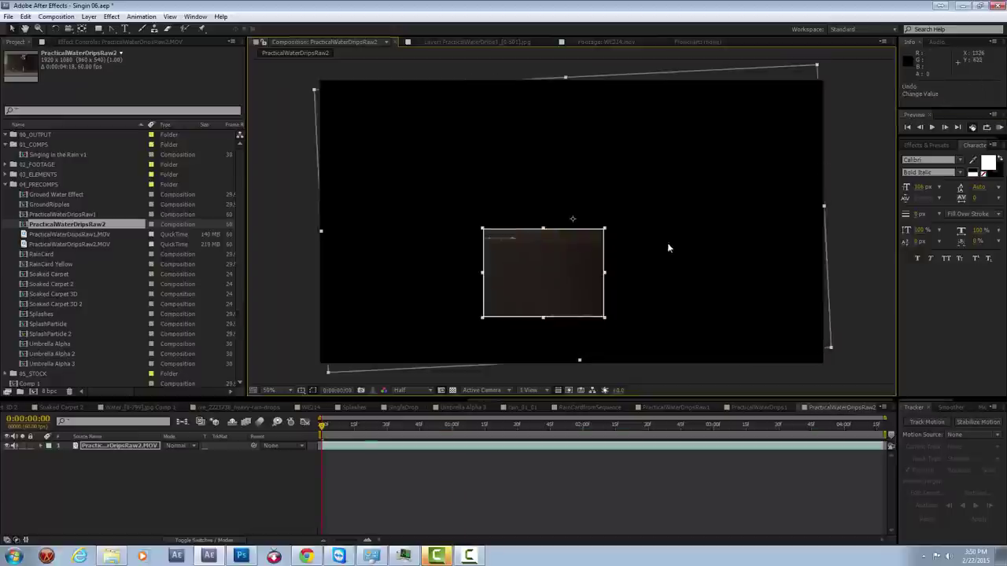
{"action": "right_click", "coordinate": [462, 127]}
{"action": "left_click", "coordinate": [259, 299]}
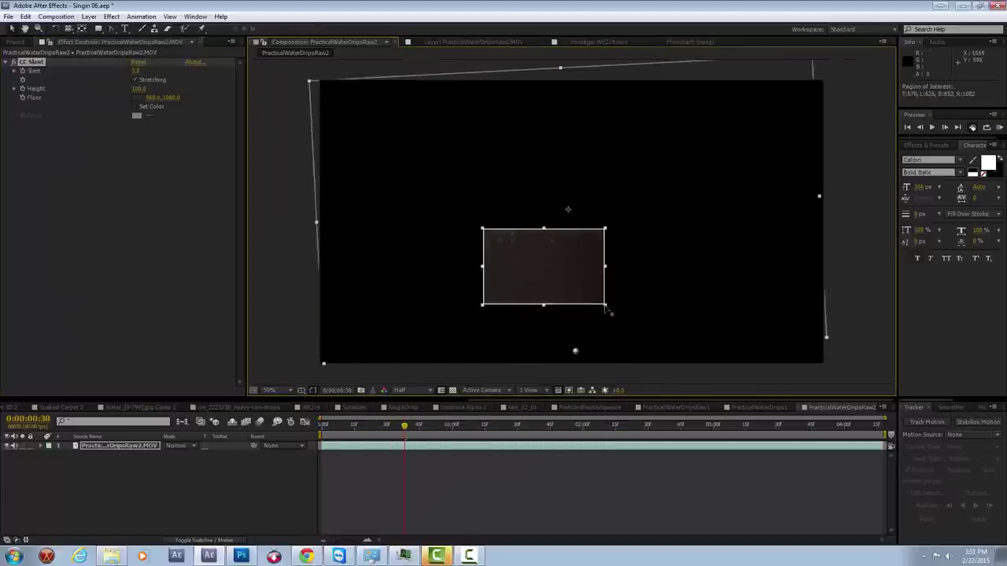
Step: Add Brightness & Contrast, then a black solid with a feathered rectangular mask across the top
{"action": "right_click", "coordinate": [158, 132]}
{"action": "left_click", "coordinate": [86, 259]}
{"action": "left_click", "coordinate": [88, 16]}
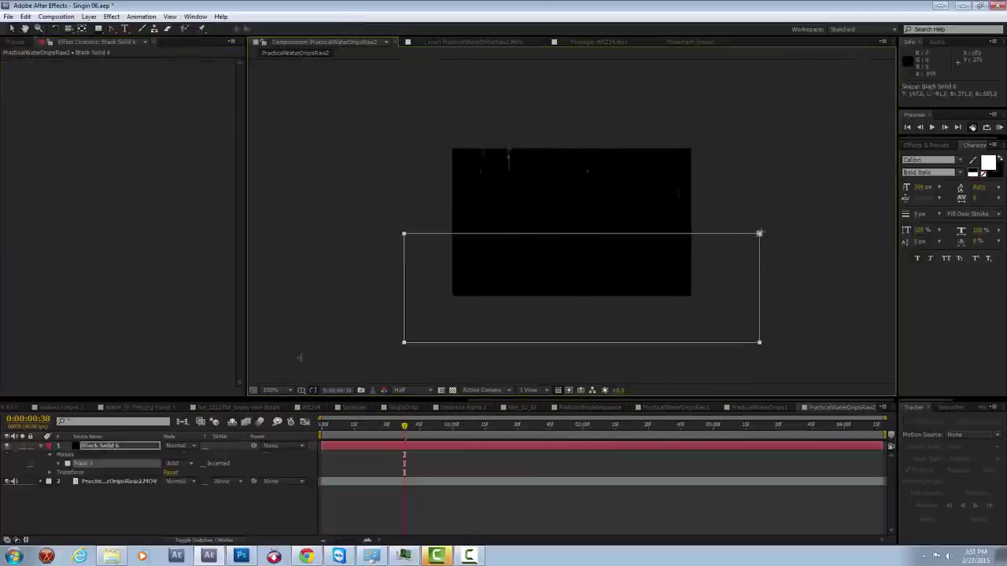
{"action": "left_click_drag", "start_coordinate": [184, 463], "coordinate": [195, 470]}
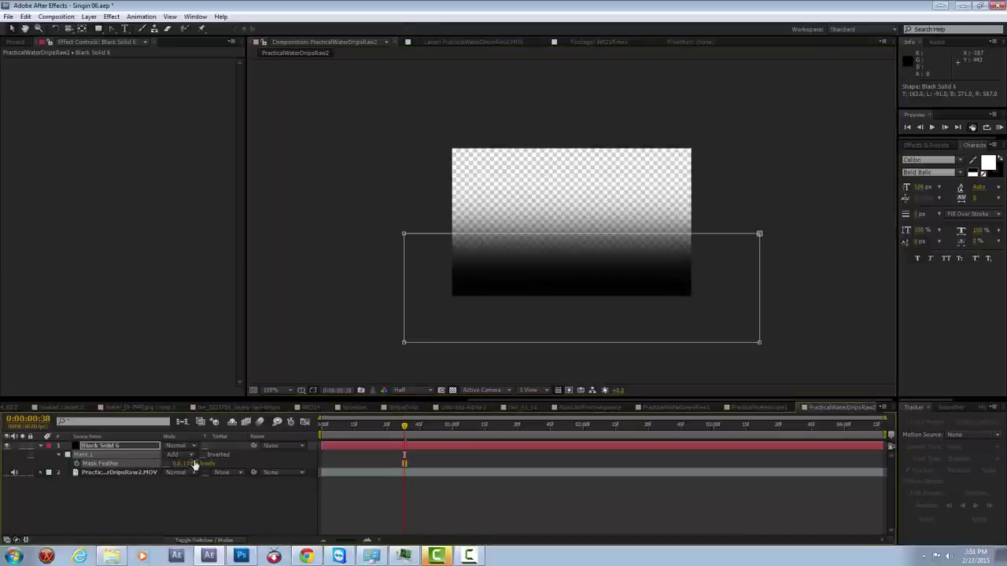
{"action": "left_click_drag", "start_coordinate": [437, 124], "coordinate": [728, 151]}
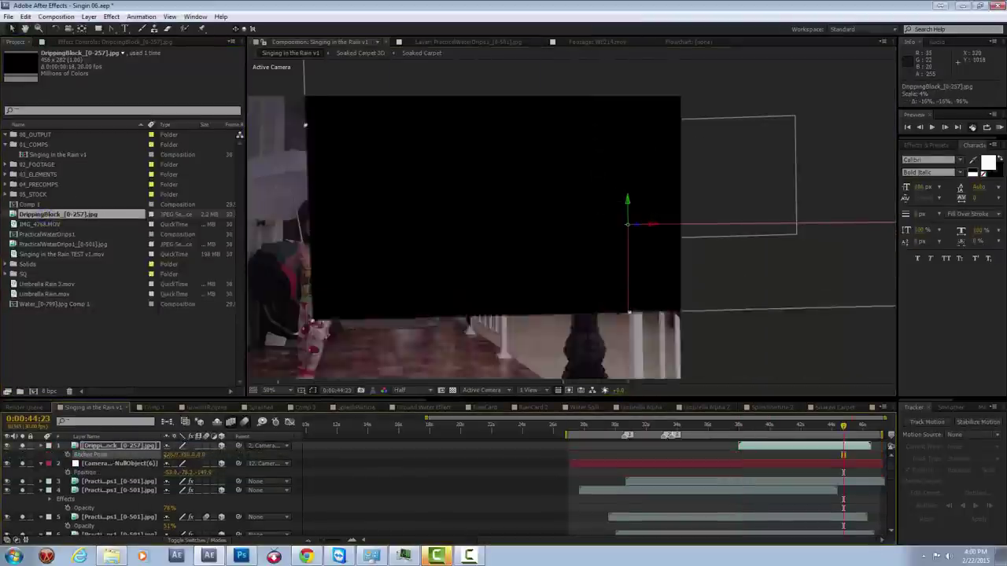
Step: Lower DrippingBlock in the shot and set a blending mode that drops its black
{"action": "left_click_drag", "start_coordinate": [306, 125], "coordinate": [310, 232]}
{"action": "scroll", "coordinate": [603, 231], "scroll_direction": "up", "scroll_amount": 4}
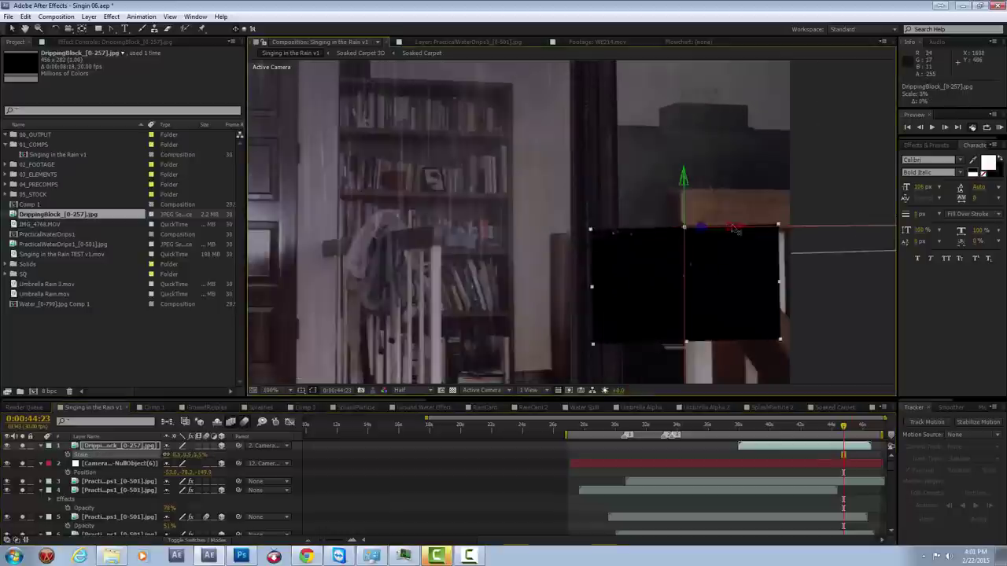
{"action": "right_click", "coordinate": [730, 236]}
{"action": "left_click", "coordinate": [642, 226]}
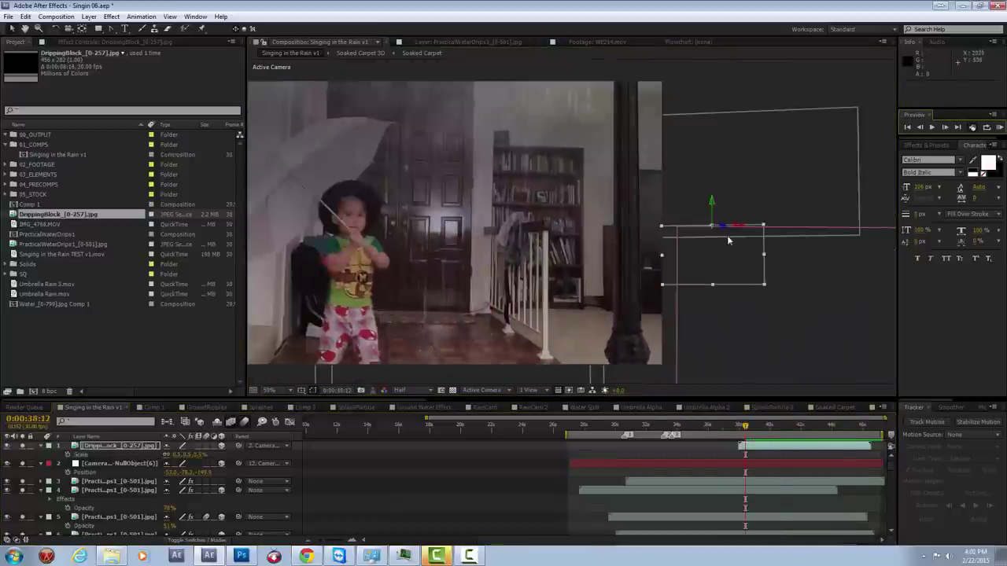
Step: Reveal DrippingBlock's Position and Scale, and parent it to LAMP_LOCATION
{"action": "scroll", "coordinate": [121, 463], "scroll_direction": "down", "scroll_amount": 10}
{"action": "scroll", "coordinate": [120, 463], "scroll_direction": "up", "scroll_amount": 5}
{"action": "left_click", "coordinate": [118, 499]}
{"action": "key", "text": "p"}
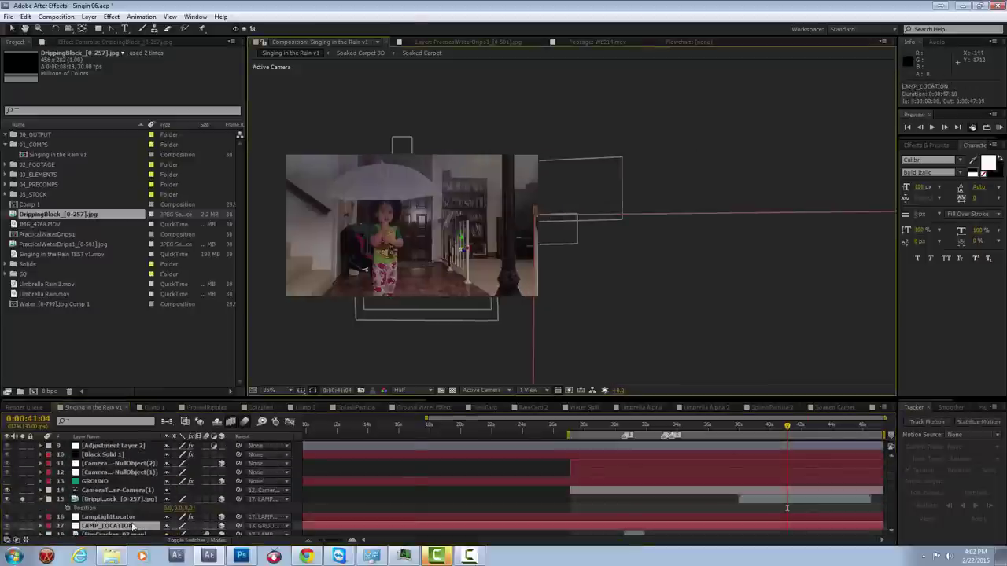
{"action": "key", "text": "s"}
{"action": "left_click_drag", "start_coordinate": [239, 500], "coordinate": [108, 526]}
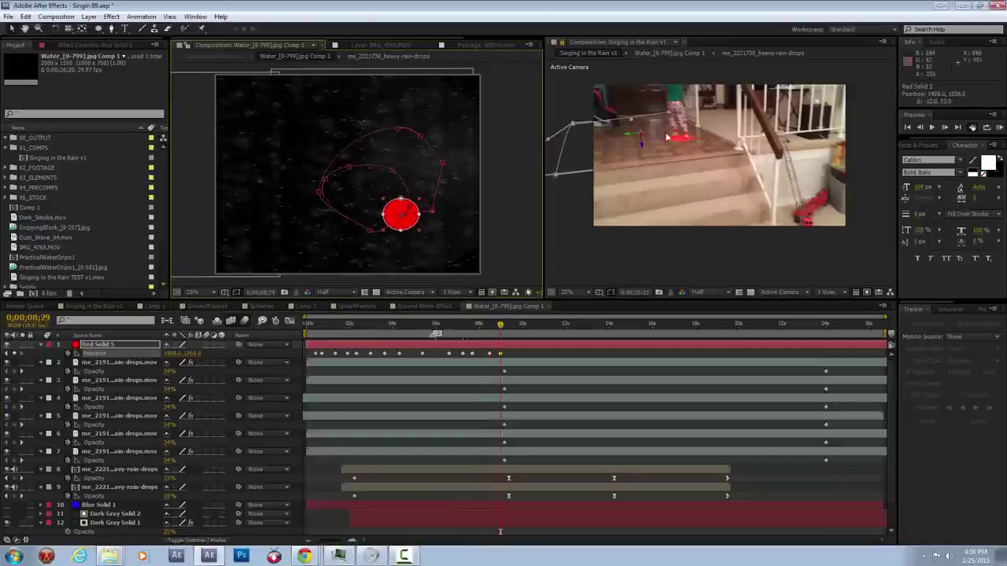
Step: Reposition Red Solid 5 around 11;08 and make its position keyframes Spatial Auto Bezier
{"action": "left_click_drag", "start_coordinate": [385, 221], "coordinate": [366, 223]}
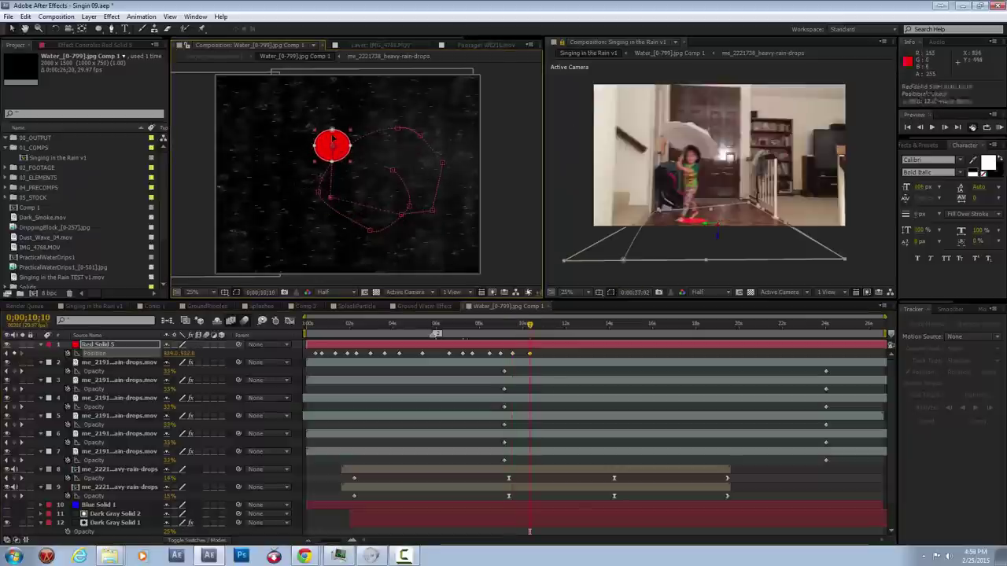
{"action": "left_click_drag", "start_coordinate": [531, 329], "coordinate": [550, 329]}
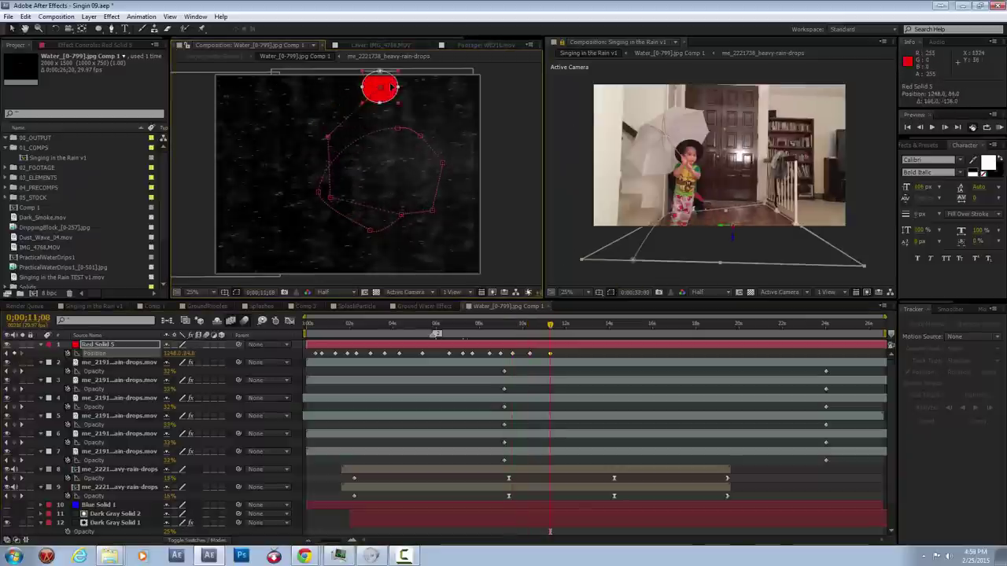
{"action": "left_click_drag", "start_coordinate": [393, 86], "coordinate": [403, 87]}
{"action": "left_click_drag", "start_coordinate": [566, 324], "coordinate": [647, 324]}
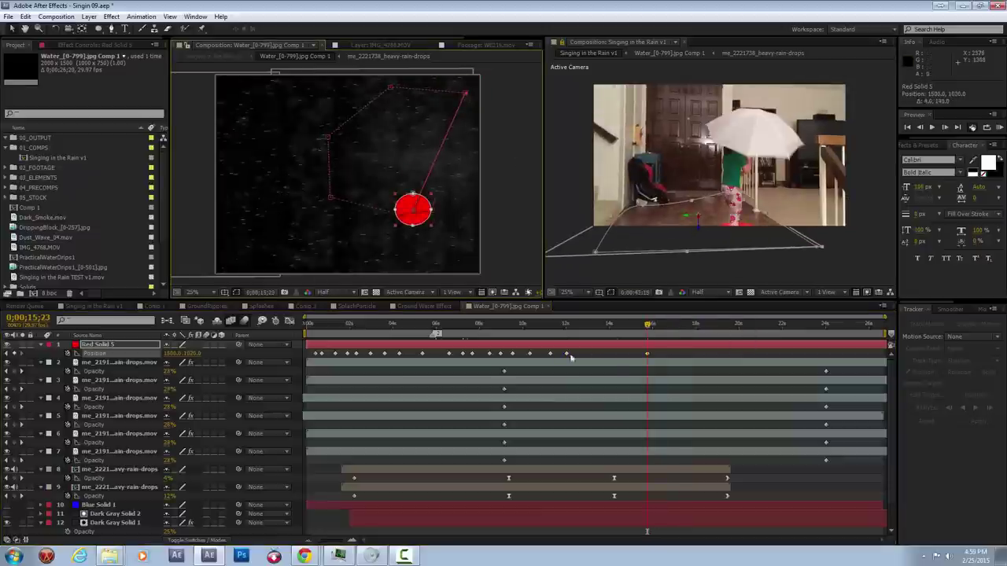
{"action": "right_click", "coordinate": [489, 354]}
{"action": "left_click", "coordinate": [550, 447]}
{"action": "left_click", "coordinate": [543, 276]}
{"action": "left_click", "coordinate": [539, 314]}
{"action": "left_click", "coordinate": [551, 334]}
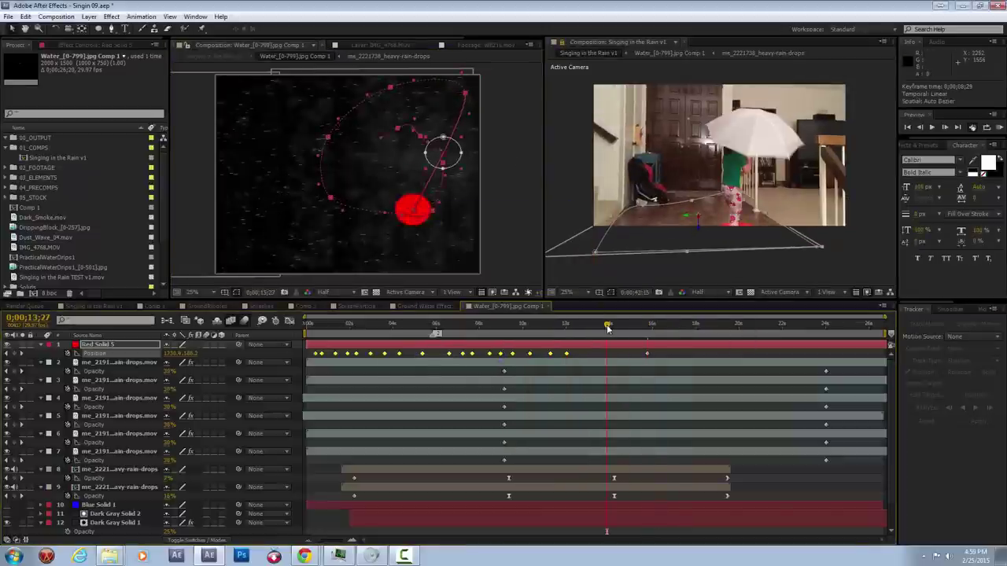
Step: Add a lower position keyframe for the red dot near 16 seconds and refine its interpolation
{"action": "left_click_drag", "start_coordinate": [608, 328], "coordinate": [677, 329]}
{"action": "key", "text": "space"}
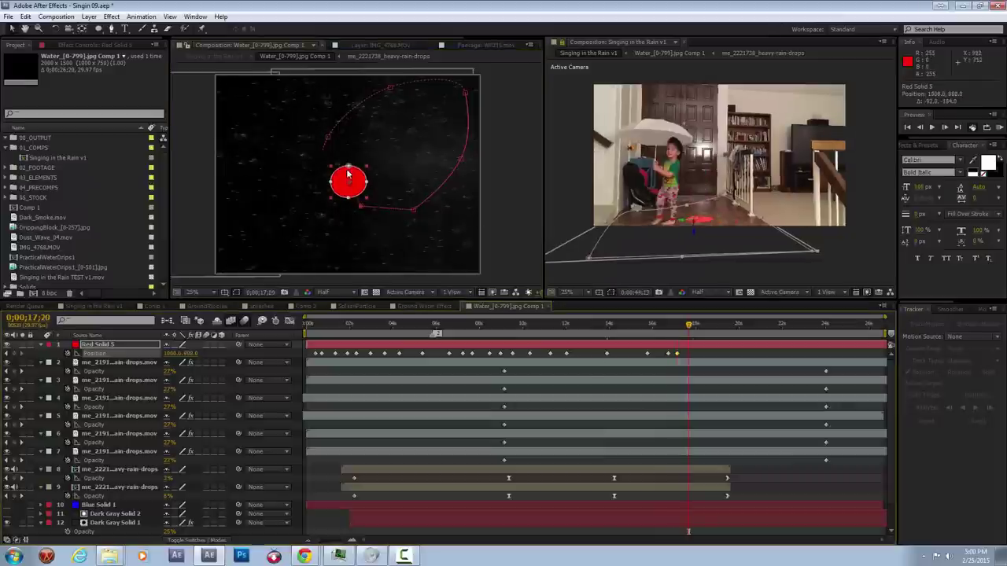
{"action": "left_click_drag", "start_coordinate": [411, 138], "coordinate": [417, 228]}
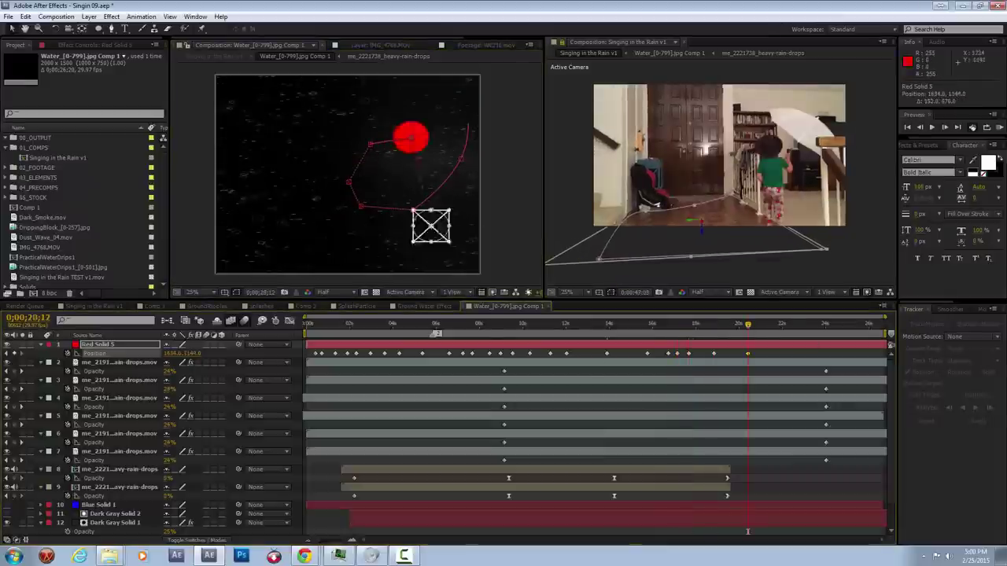
{"action": "left_click", "coordinate": [774, 329]}
{"action": "left_click", "coordinate": [607, 353]}
{"action": "key", "text": "ctrl+alt+k"}
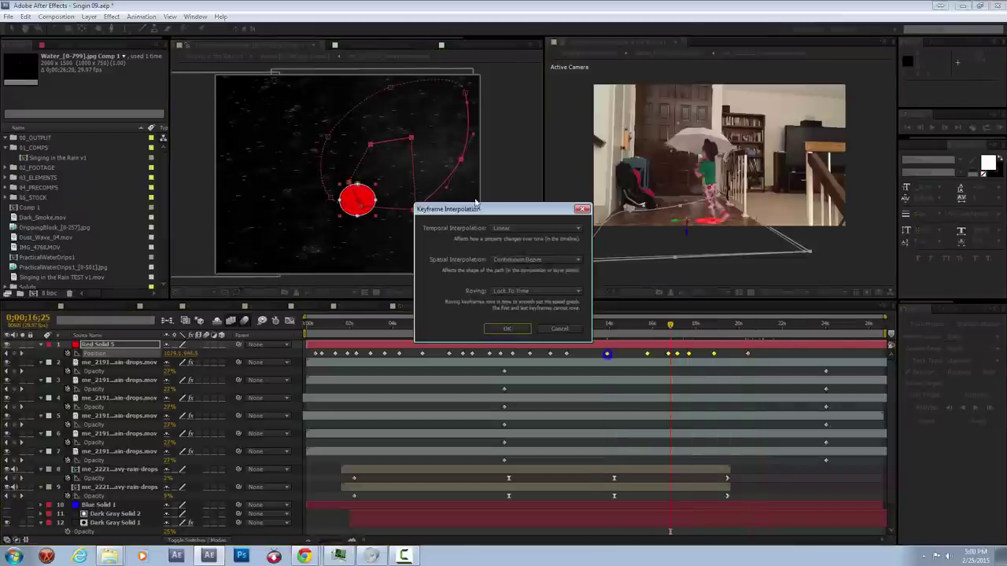
{"action": "left_click", "coordinate": [525, 331]}
{"action": "left_click", "coordinate": [493, 323]}
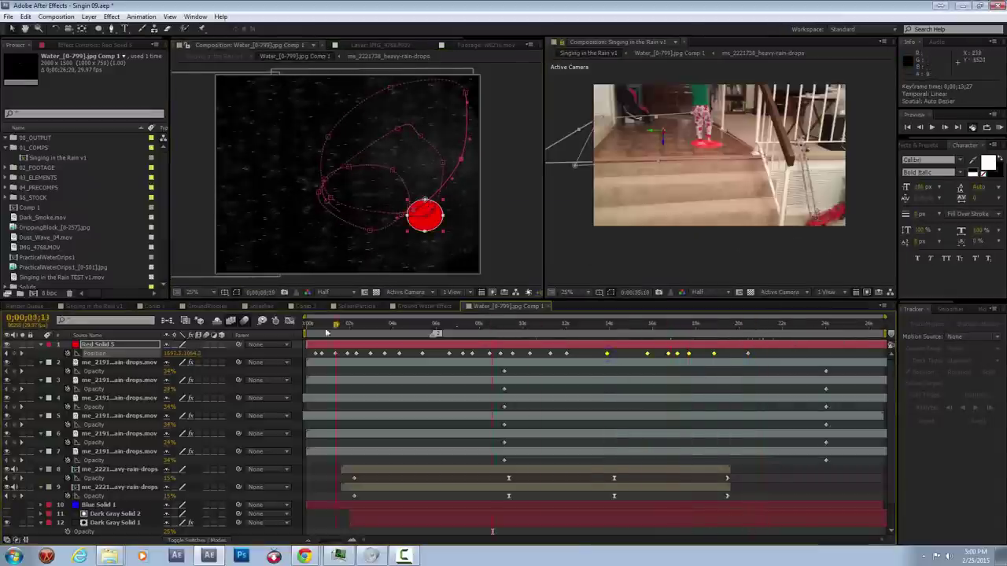
{"action": "right_click", "coordinate": [106, 344]}
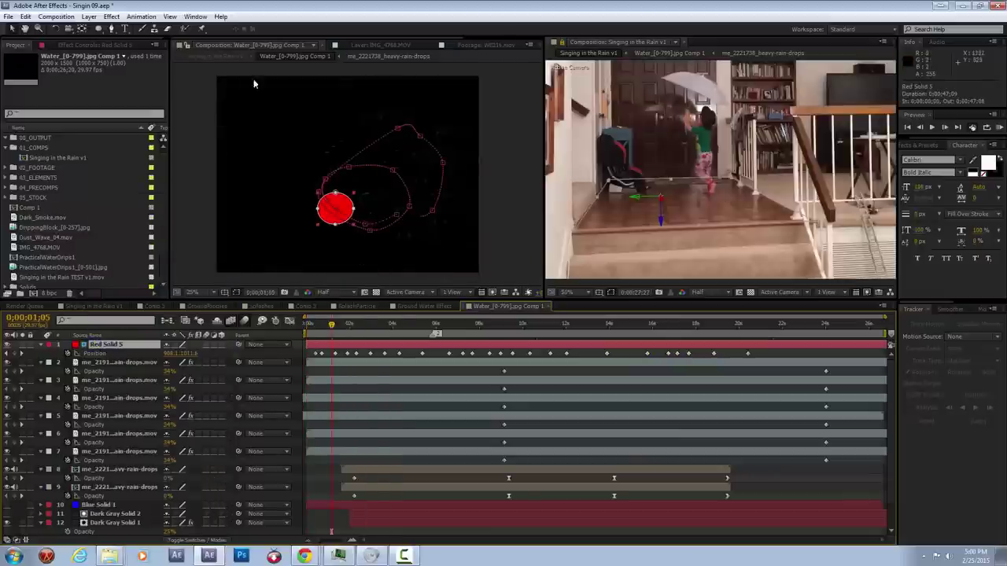
Step: Create Red Solid 6 with Particular, its emitter Position XY expression-linked to Red Solid 5
{"action": "left_click", "coordinate": [89, 15]}
{"action": "left_click", "coordinate": [279, 39]}
{"action": "right_click", "coordinate": [423, 226]}
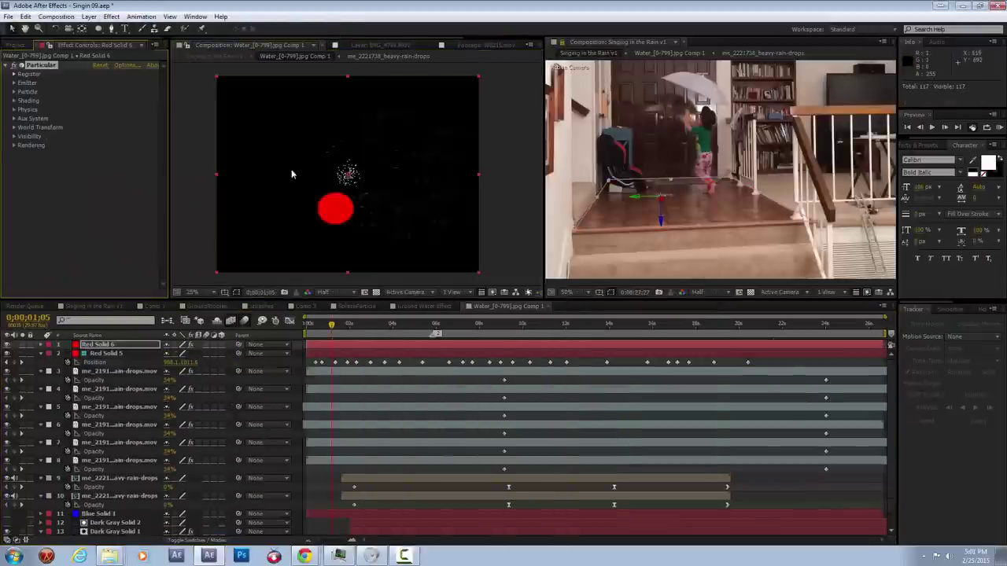
{"action": "left_click", "coordinate": [33, 111], "text": "alt"}
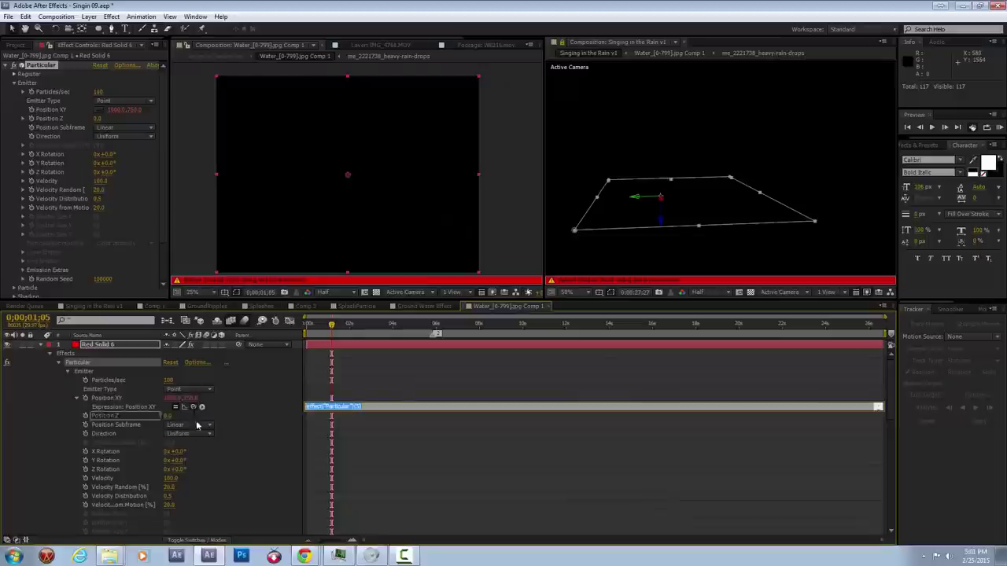
{"action": "left_click_drag", "start_coordinate": [195, 465], "coordinate": [141, 461]}
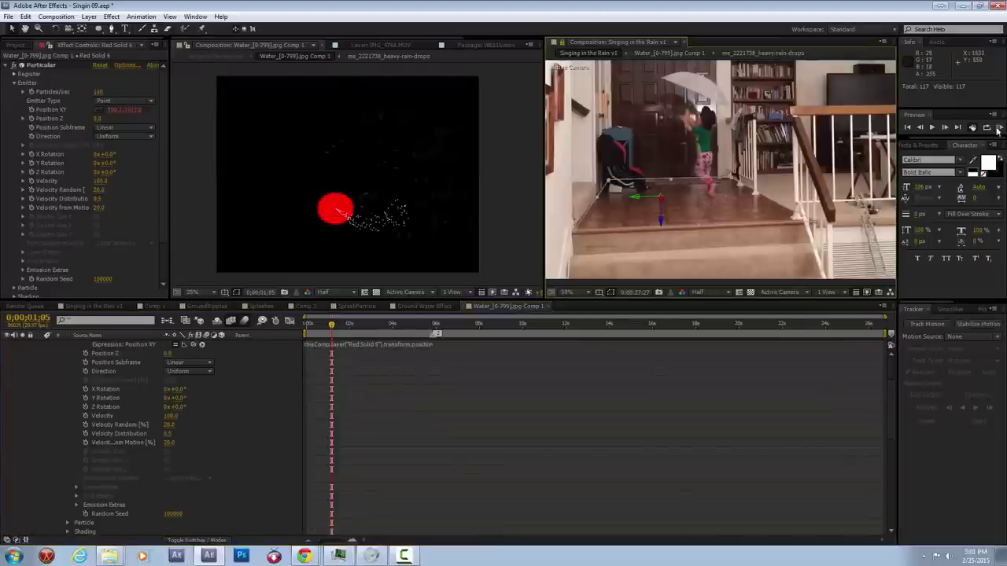
{"action": "left_click", "coordinate": [999, 127]}
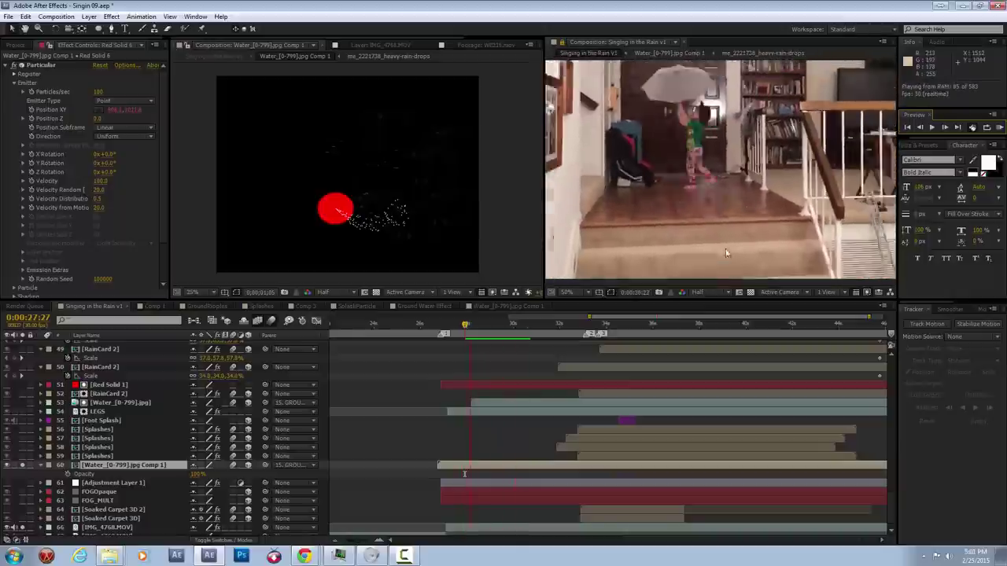
{"action": "left_click", "coordinate": [708, 253]}
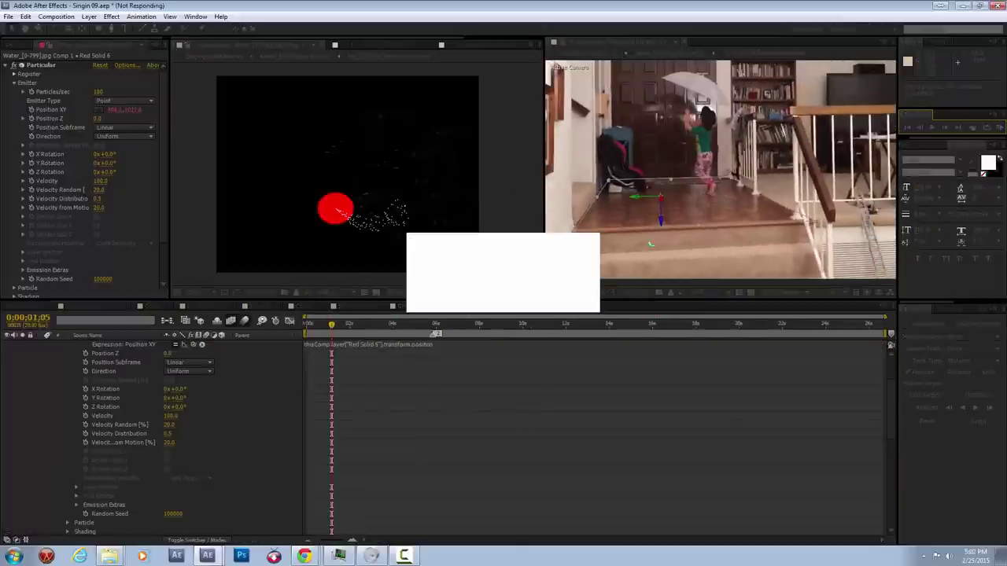
Step: Use a Sphere emitter, tweak velocity randomness, and make the Aux System emit continuously
{"action": "left_click", "coordinate": [122, 100]}
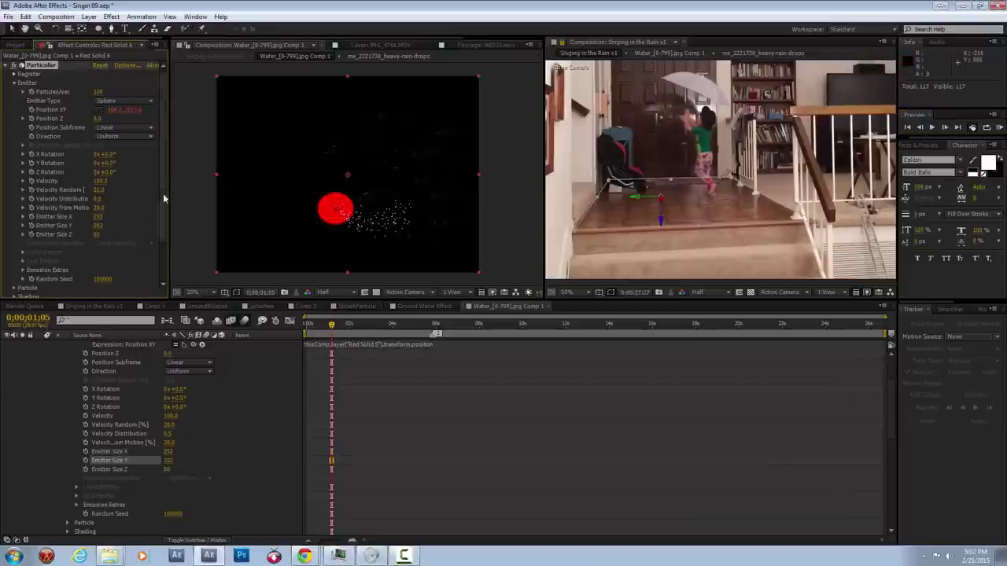
{"action": "scroll", "coordinate": [153, 184], "scroll_direction": "up", "scroll_amount": 5}
{"action": "left_click", "coordinate": [109, 136]}
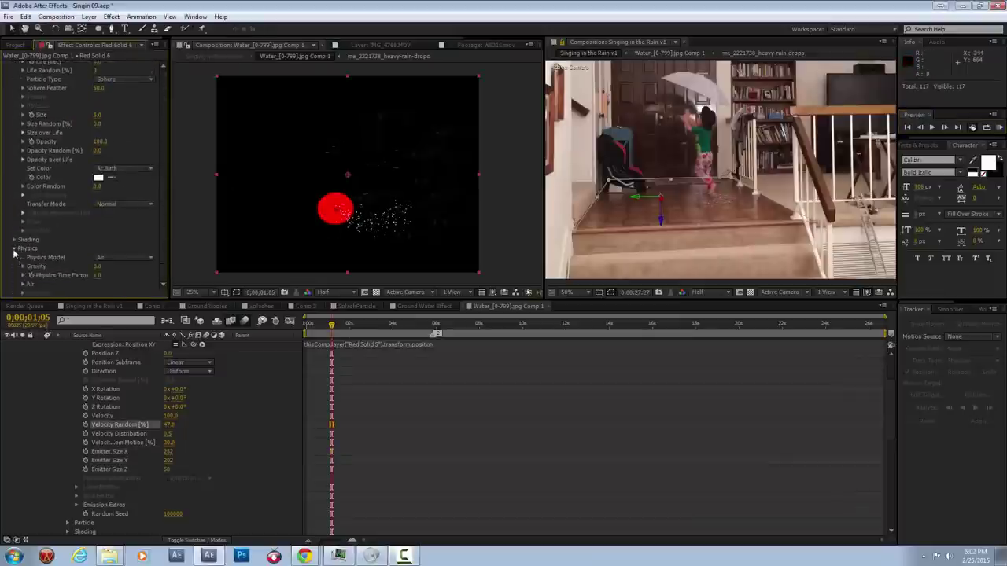
{"action": "left_click", "coordinate": [14, 248]}
{"action": "scroll", "coordinate": [86, 189], "scroll_direction": "down", "scroll_amount": 3}
{"action": "left_click", "coordinate": [120, 134]}
{"action": "scroll", "coordinate": [364, 225], "scroll_direction": "up", "scroll_amount": 2}
{"action": "scroll", "coordinate": [349, 189], "scroll_direction": "up", "scroll_amount": 2}
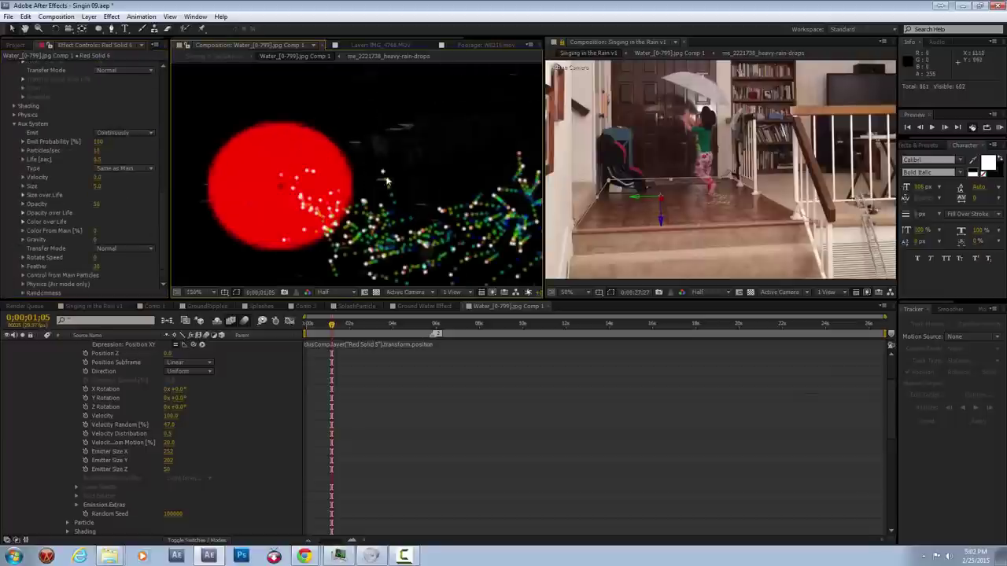
{"action": "scroll", "coordinate": [413, 126], "scroll_direction": "up", "scroll_amount": 1}
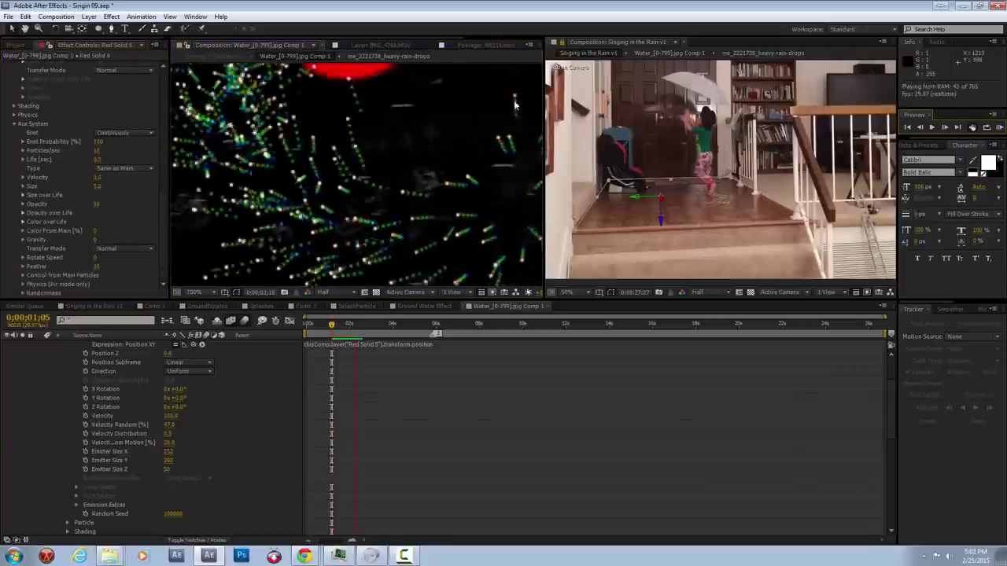
{"action": "scroll", "coordinate": [416, 166], "scroll_direction": "down", "scroll_amount": 3}
{"action": "key", "text": "space"}
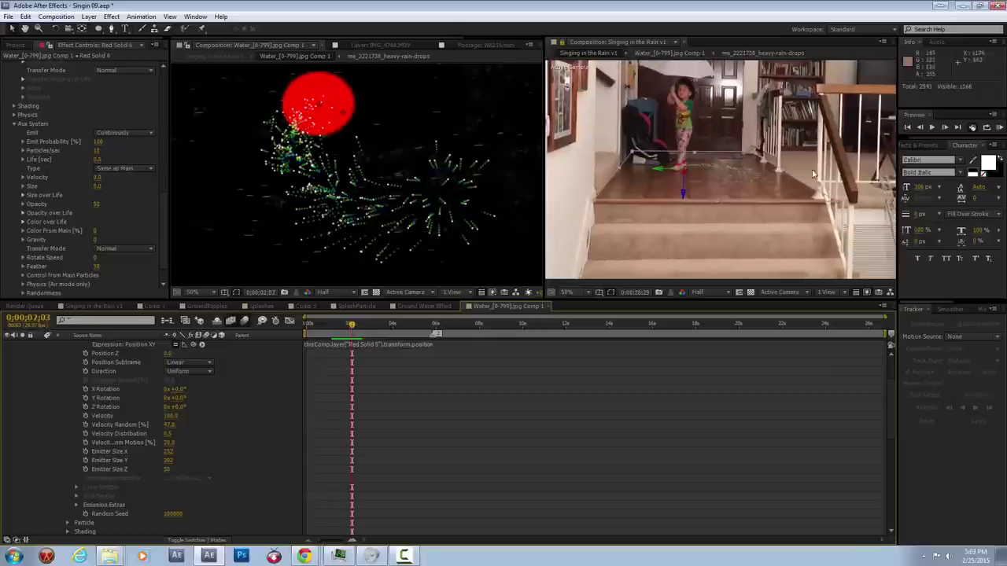
{"action": "left_click", "coordinate": [670, 278]}
{"action": "key", "text": "space"}
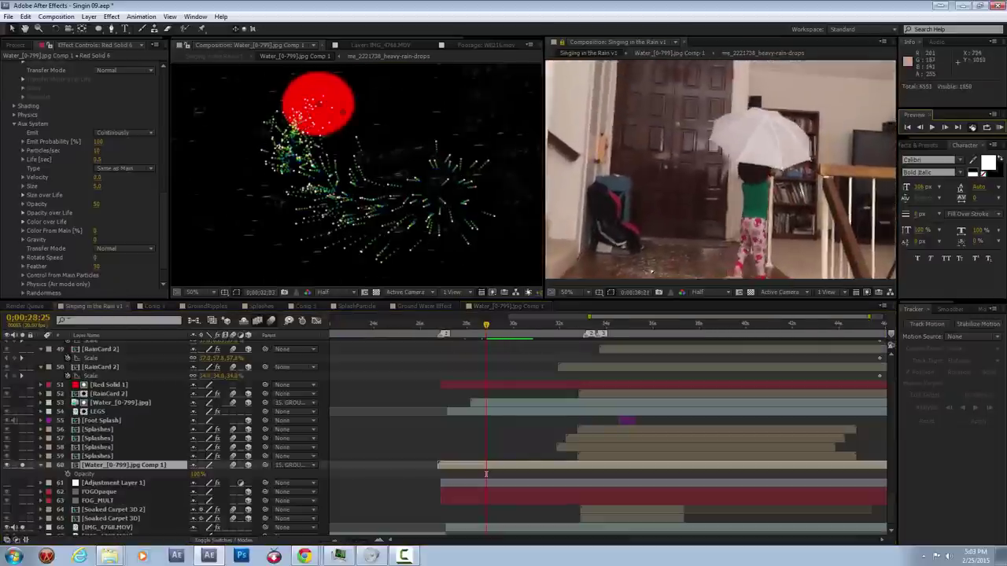
{"action": "key", "text": "space"}
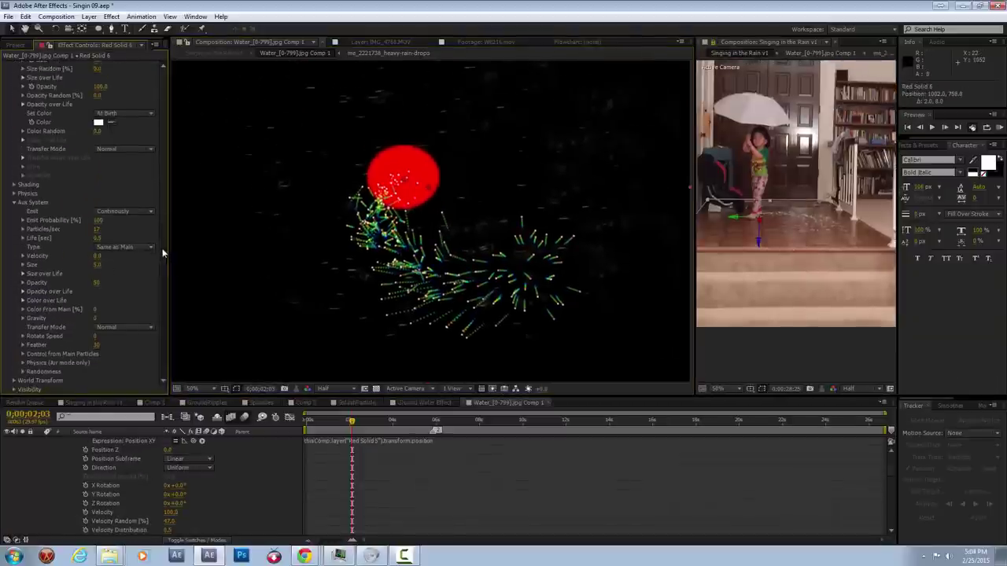
Step: Give aux particles size 19, a 2-second life, and tapering size and fading opacity
{"action": "left_click_drag", "start_coordinate": [97, 256], "coordinate": [510, 262]}
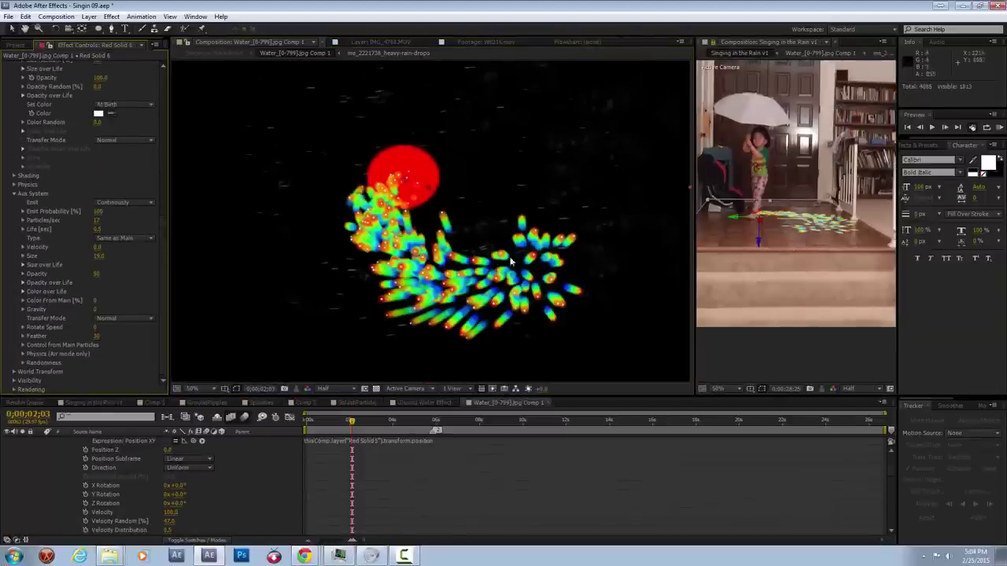
{"action": "left_click", "coordinate": [23, 265]}
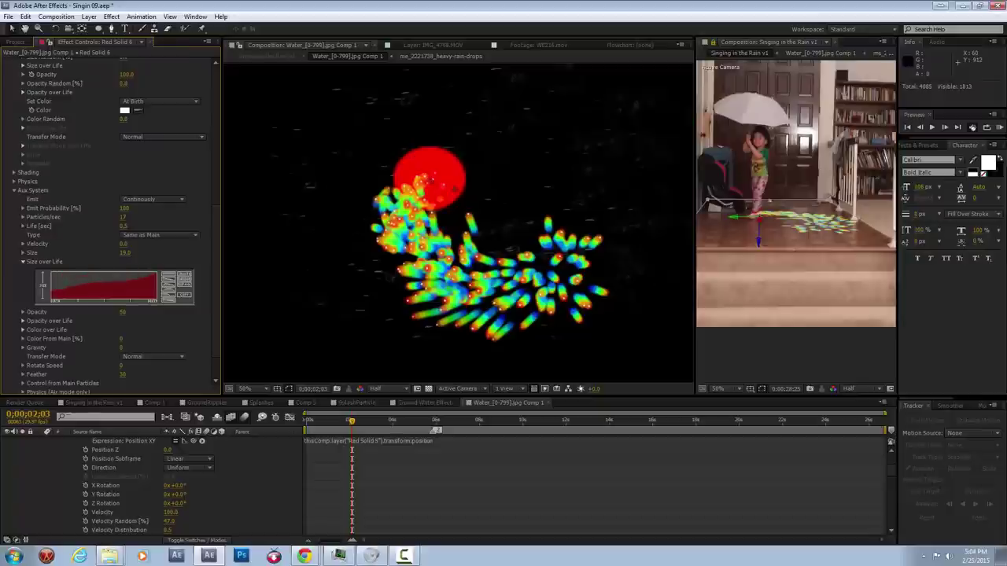
{"action": "left_click", "coordinate": [186, 279]}
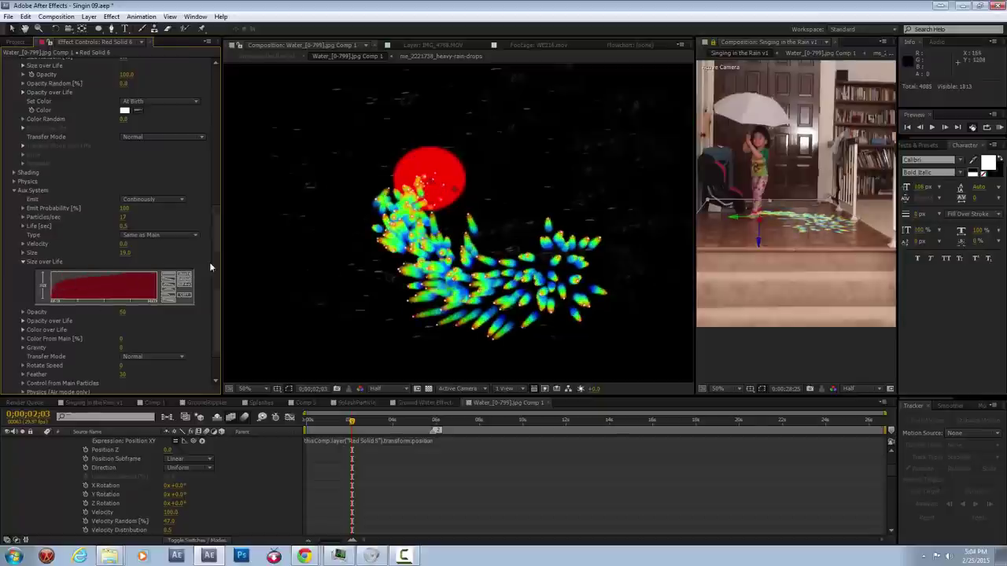
{"action": "scroll", "coordinate": [118, 236], "scroll_direction": "down", "scroll_amount": 1}
{"action": "left_click", "coordinate": [23, 293]}
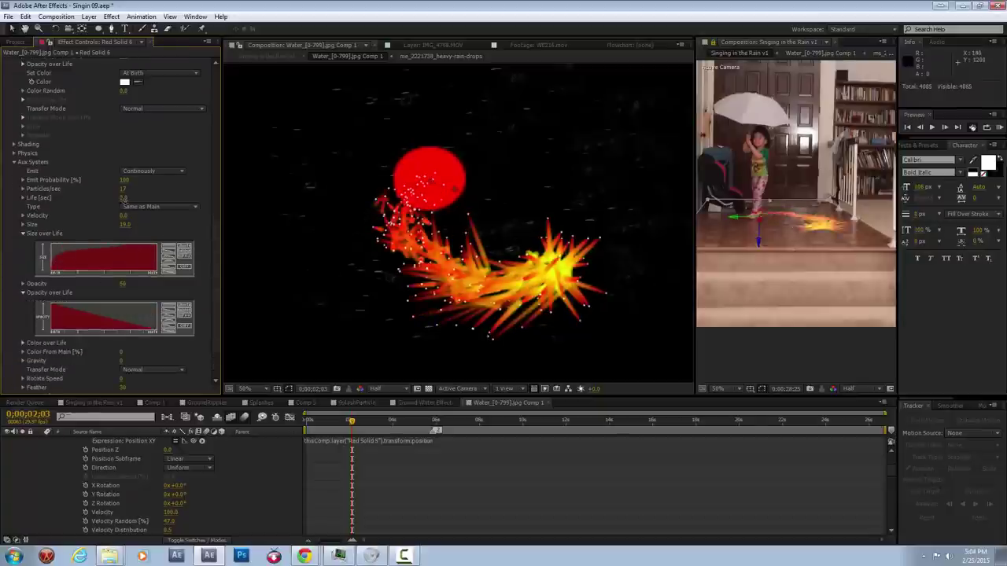
{"action": "left_click_drag", "start_coordinate": [124, 199], "coordinate": [158, 199]}
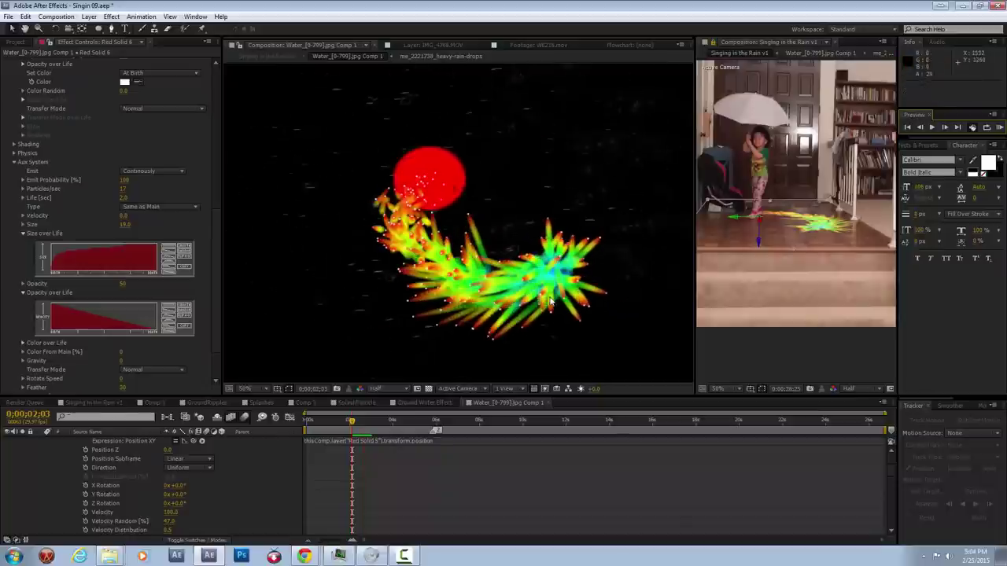
{"action": "scroll", "coordinate": [144, 334], "scroll_direction": "up", "scroll_amount": 2}
{"action": "scroll", "coordinate": [144, 334], "scroll_direction": "down", "scroll_amount": 4}
Step: Adjust aux randomness and air physics, and fade particle color from white to black
{"action": "left_click", "coordinate": [23, 363]}
{"action": "scroll", "coordinate": [32, 354], "scroll_direction": "down", "scroll_amount": 2}
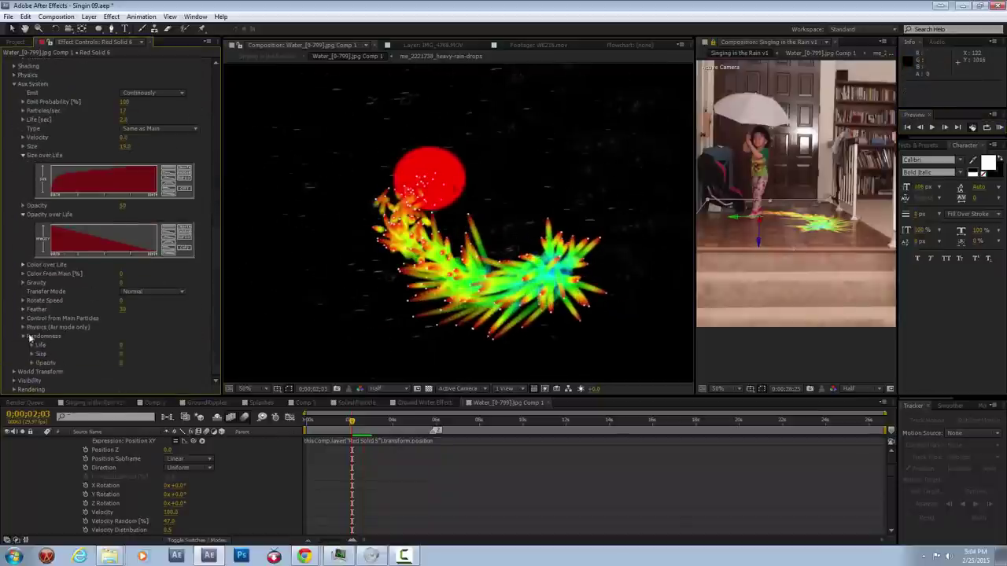
{"action": "left_click", "coordinate": [23, 301]}
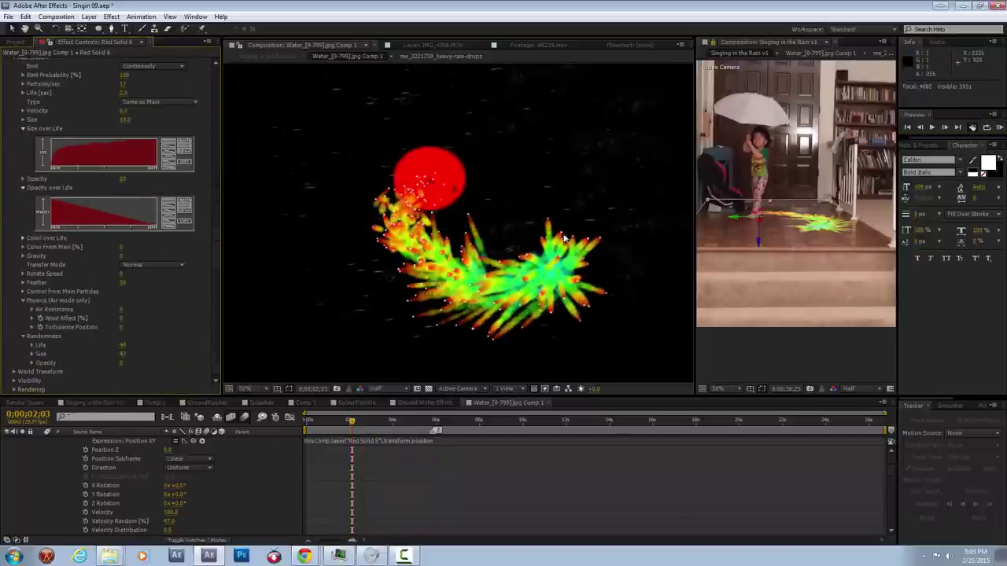
{"action": "left_click_drag", "start_coordinate": [216, 173], "coordinate": [229, 103]}
{"action": "scroll", "coordinate": [135, 318], "scroll_direction": "down", "scroll_amount": 3}
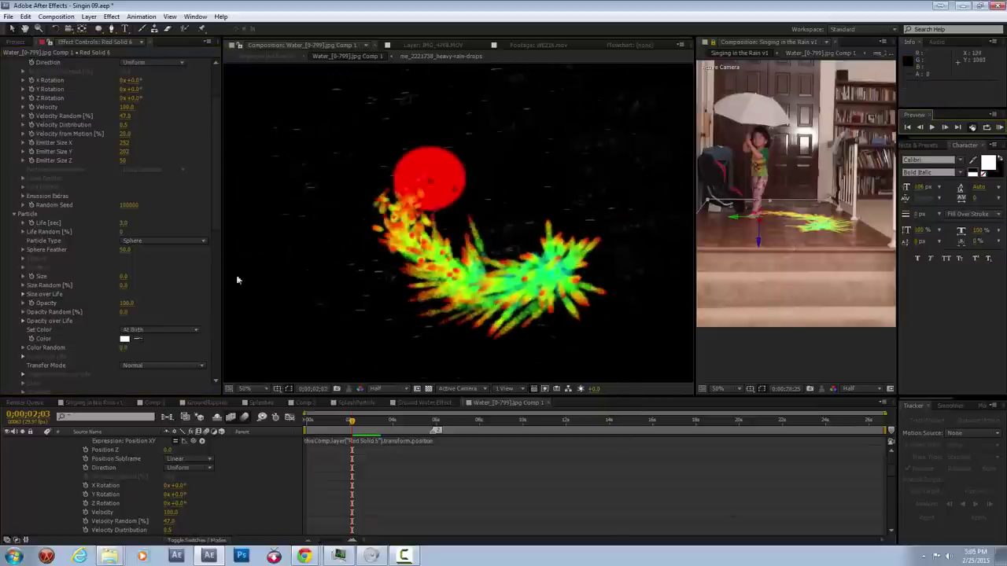
{"action": "scroll", "coordinate": [138, 236], "scroll_direction": "down", "scroll_amount": 10}
{"action": "left_click", "coordinate": [171, 261]}
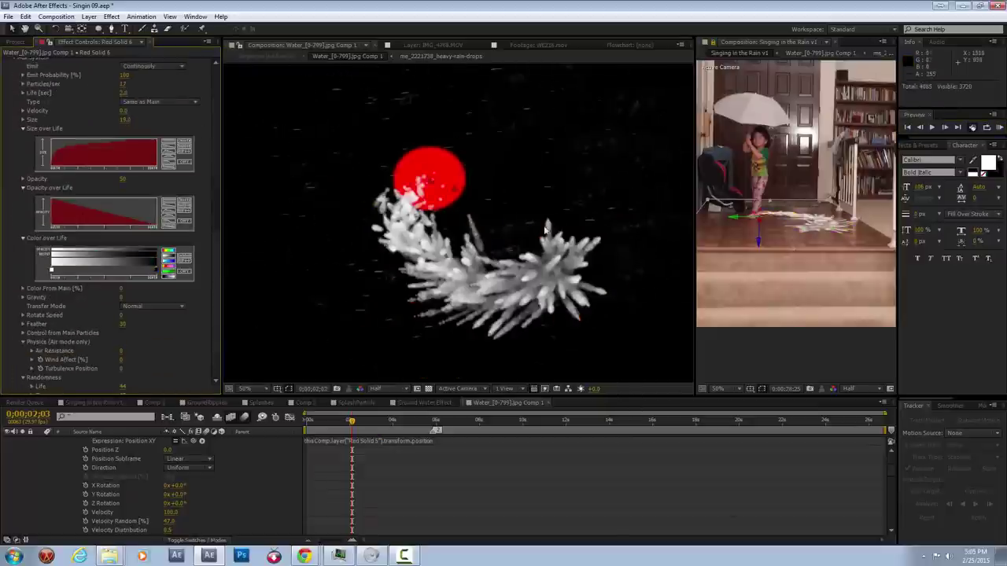
{"action": "scroll", "coordinate": [91, 317], "scroll_direction": "up", "scroll_amount": 5}
Step: Apply Roughen Edges to Red Solid 6's particles and RAM-preview the ragged spray
{"action": "right_click", "coordinate": [113, 236]}
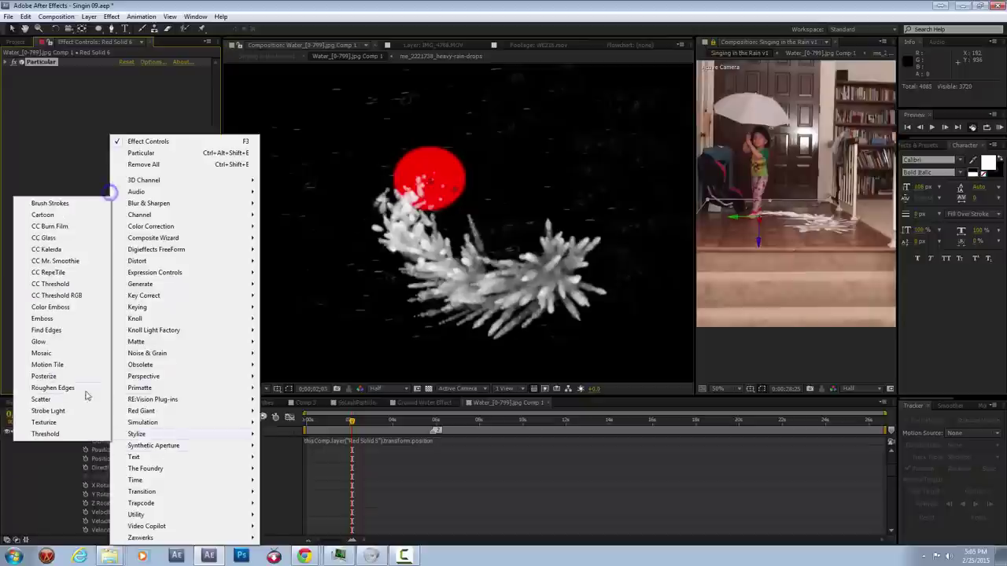
{"action": "left_click", "coordinate": [45, 409]}
{"action": "left_click", "coordinate": [972, 128]}
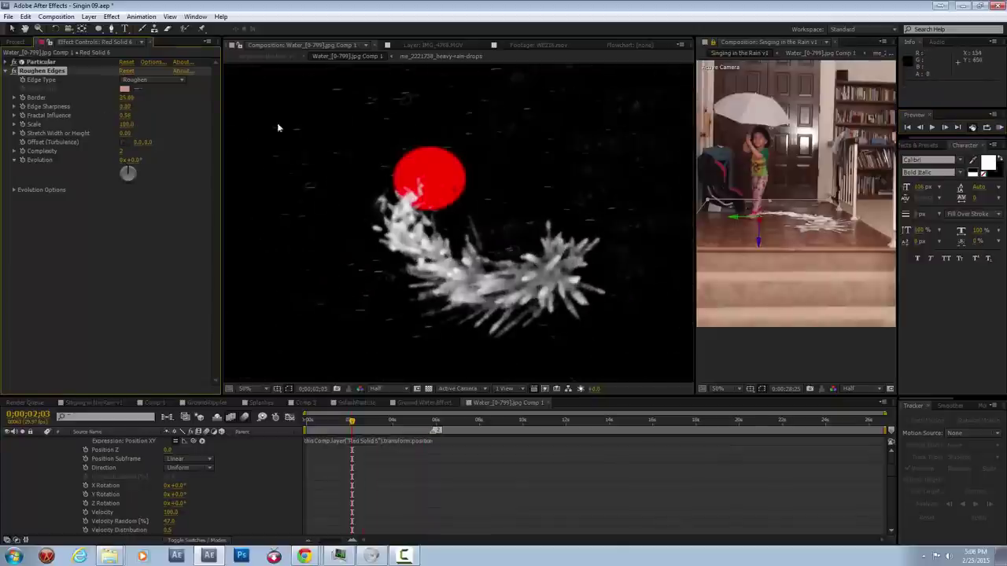
{"action": "left_click", "coordinate": [6, 62]}
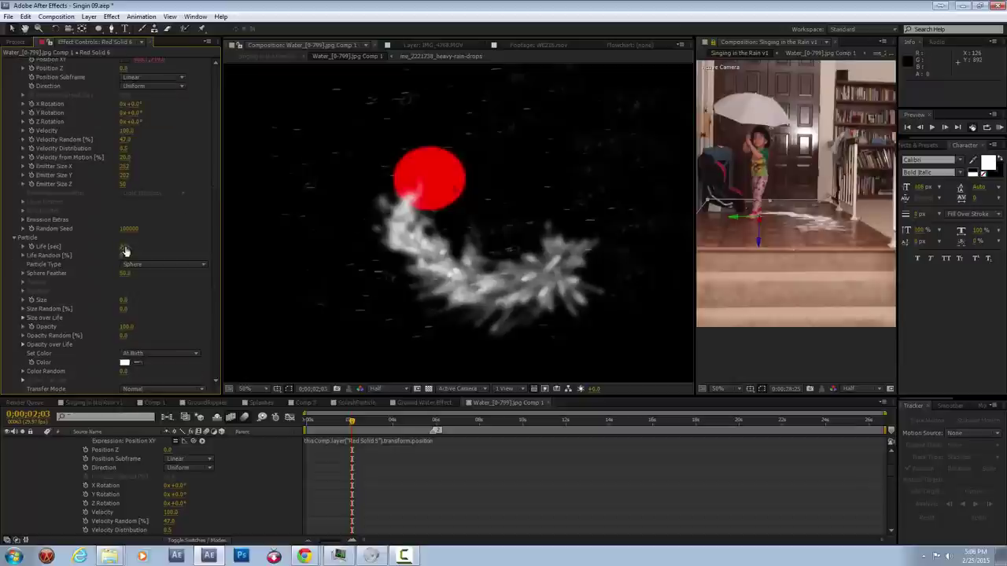
{"action": "scroll", "coordinate": [121, 257], "scroll_direction": "down", "scroll_amount": 10}
{"action": "scroll", "coordinate": [121, 258], "scroll_direction": "up", "scroll_amount": 2}
{"action": "scroll", "coordinate": [121, 257], "scroll_direction": "up", "scroll_amount": 4}
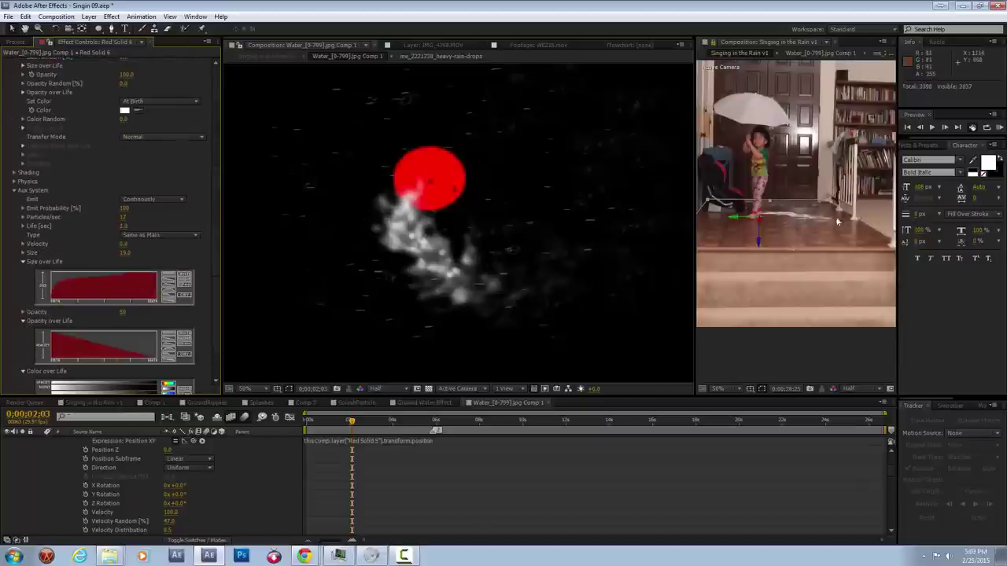
{"action": "scroll", "coordinate": [118, 236], "scroll_direction": "up", "scroll_amount": 10}
Step: Lower Red Solid 6's opacity, widen the viewer, and preview Singing in the Rain v1
{"action": "left_click", "coordinate": [40, 441]}
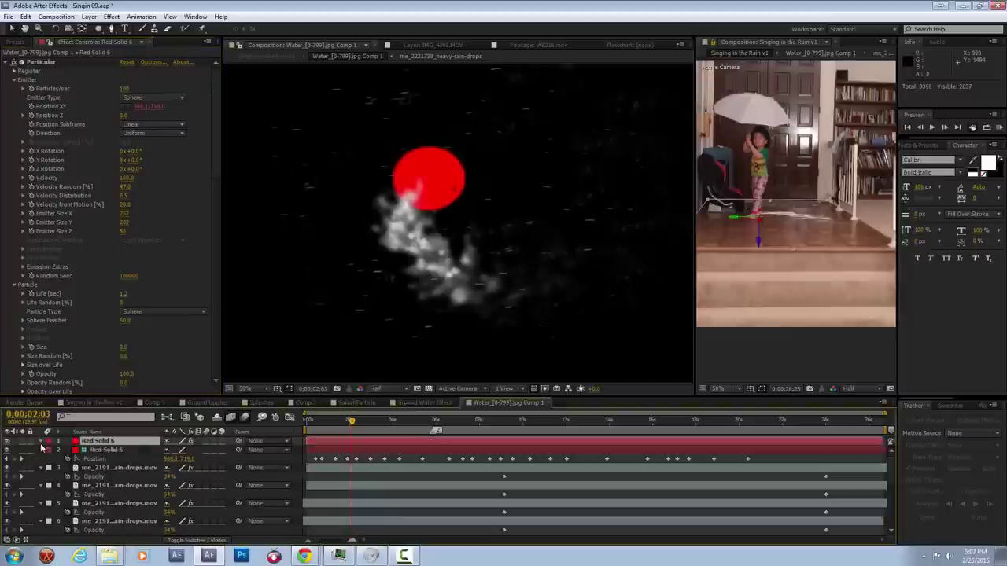
{"action": "key", "text": "t"}
{"action": "left_click_drag", "start_coordinate": [169, 455], "coordinate": [157, 455]}
{"action": "scroll", "coordinate": [769, 219], "scroll_direction": "up", "scroll_amount": 2}
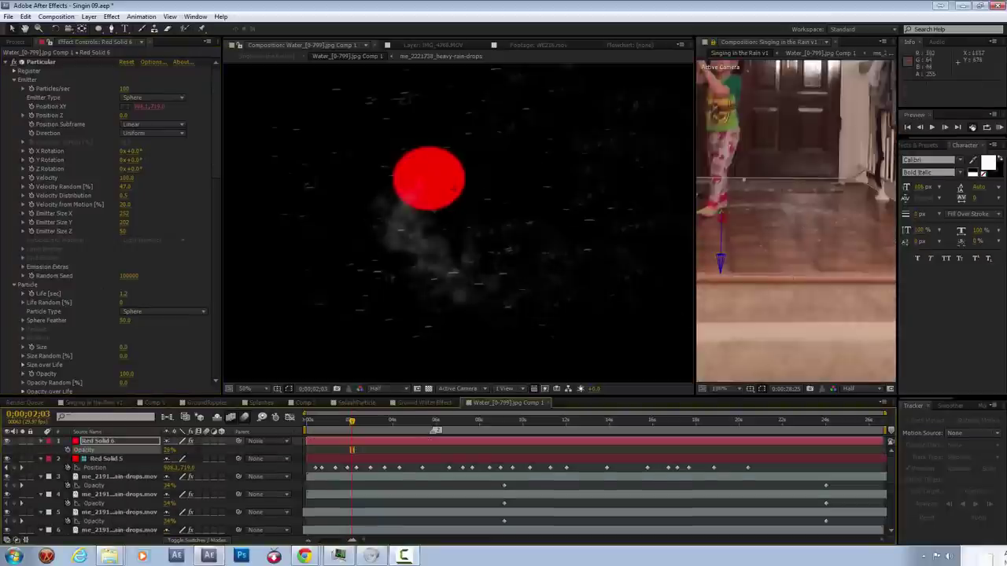
{"action": "left_click_drag", "start_coordinate": [696, 236], "coordinate": [296, 236]}
{"action": "key", "text": "KP_0"}
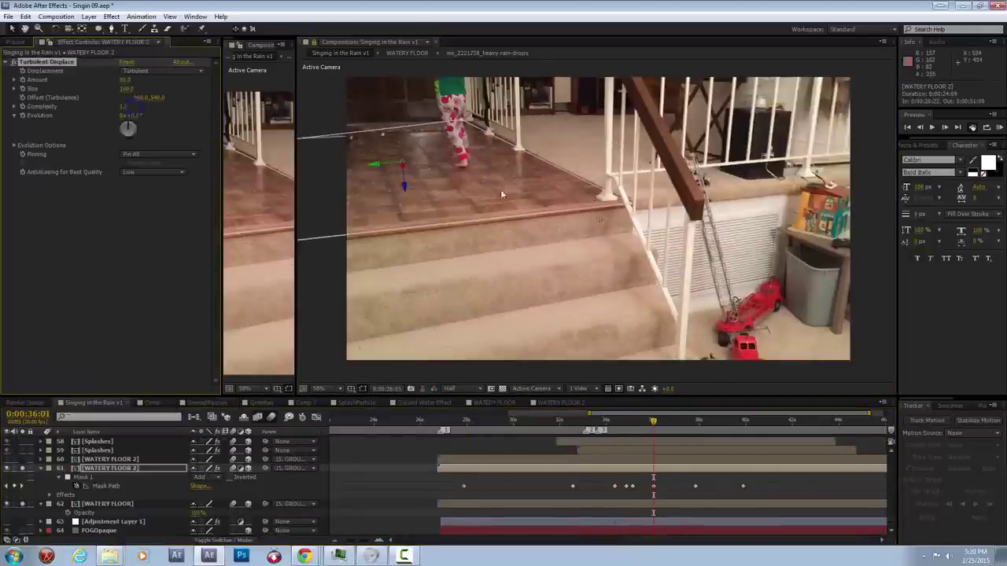
Step: Set the floor's Turbulent Displace to Amount 225 and Size 15, and preview the ripple
{"action": "scroll", "coordinate": [616, 244], "scroll_direction": "up", "scroll_amount": 3}
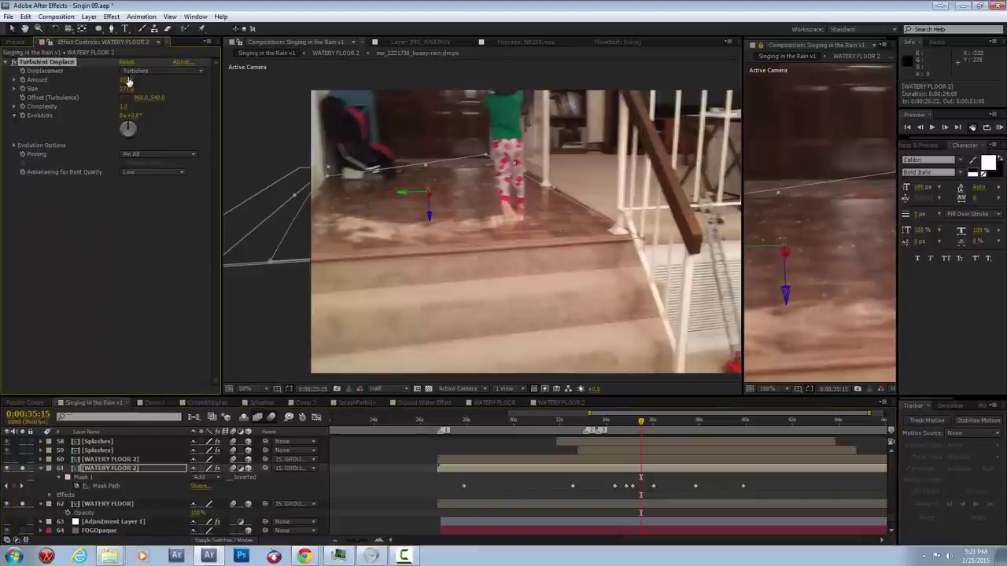
{"action": "left_click", "coordinate": [14, 63]}
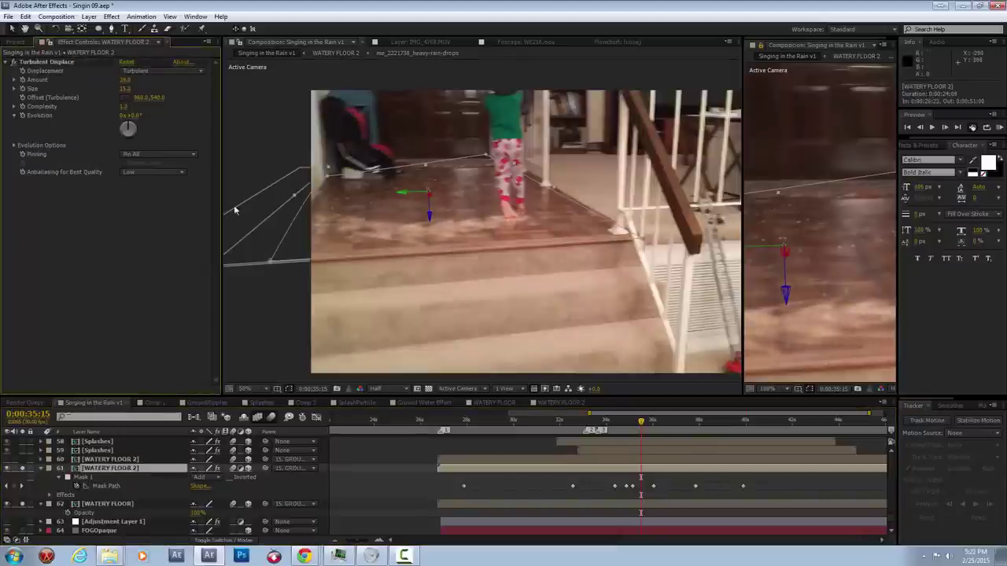
{"action": "key", "text": "t"}
{"action": "key", "text": "space"}
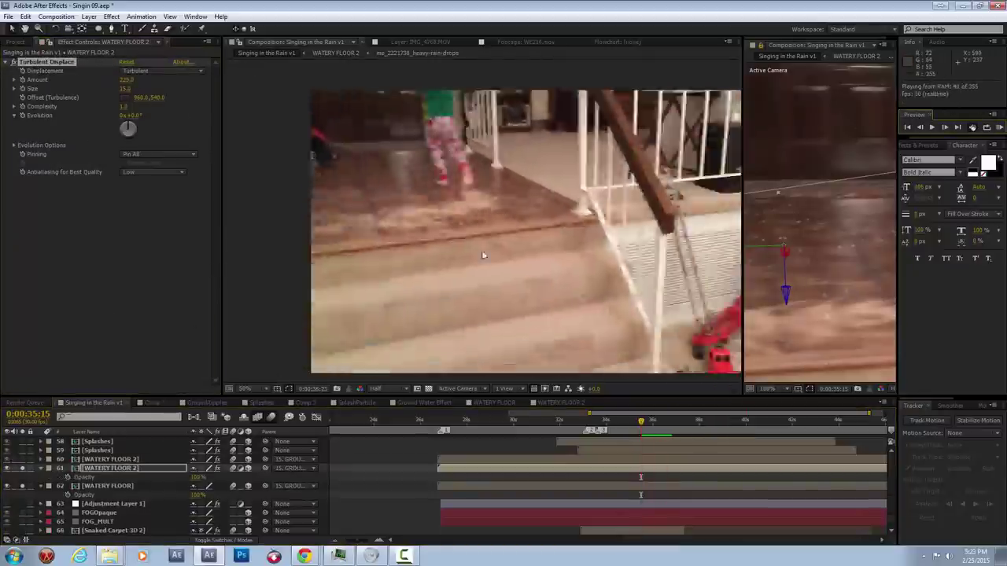
Step: Add Brightness & Contrast to WATERY FLOOR 2 and RAM-preview from the work-area start
{"action": "key", "text": "ctrl+space"}
{"action": "type", "text": "brightness"}
{"action": "key", "text": "Return"}
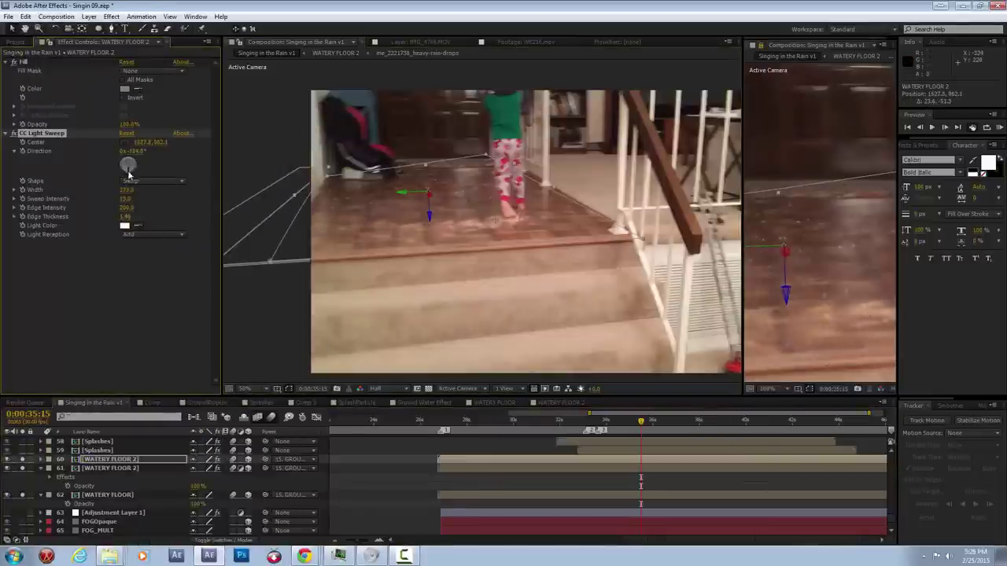
{"action": "key", "text": "KP_0"}
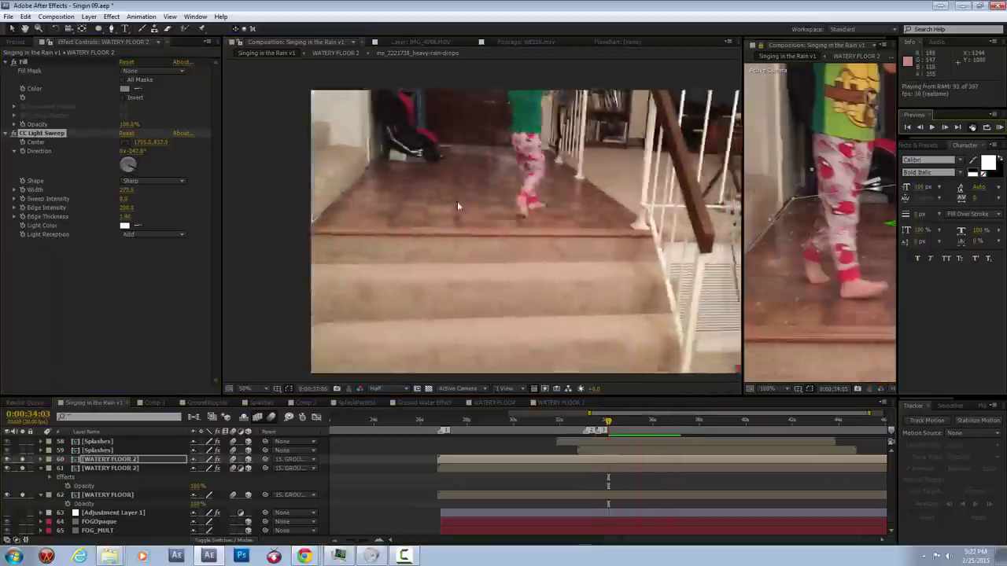
{"action": "key", "text": "KP_0"}
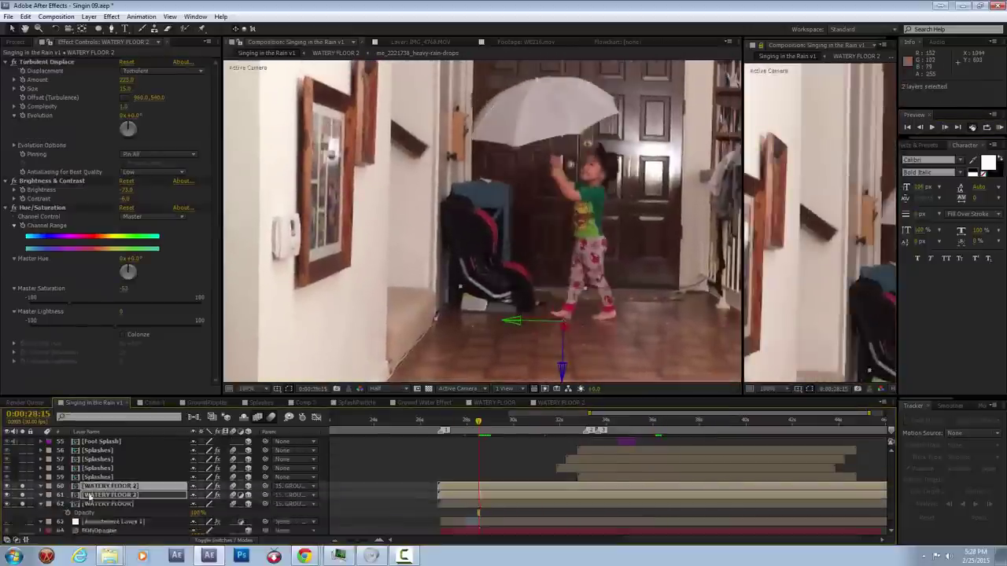
Step: Reveal the floor layers' Opacity keyframes, preview them, and widen the CC Light Sweep band
{"action": "left_click", "coordinate": [196, 510]}
{"action": "key", "text": "KP_0"}
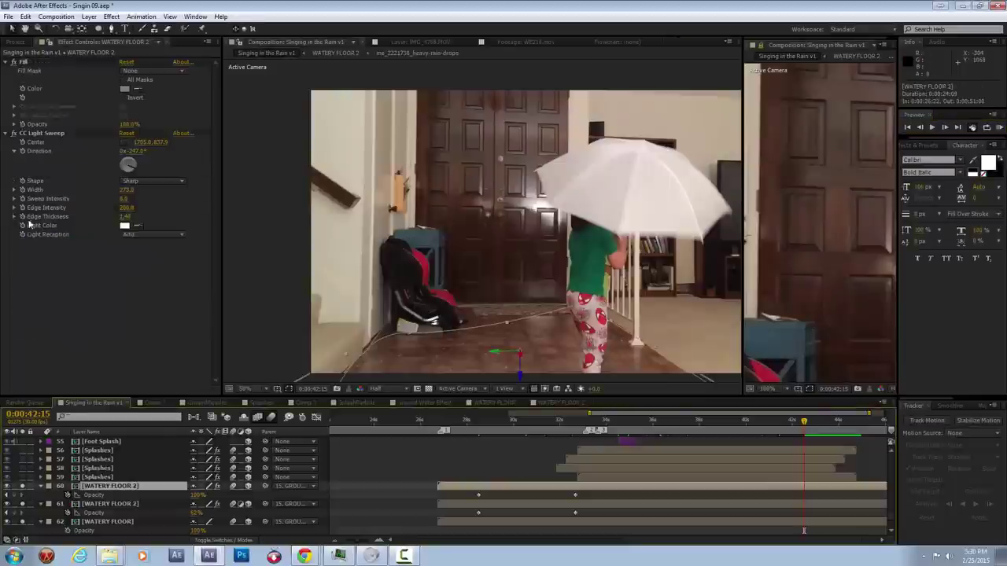
{"action": "left_click", "coordinate": [23, 193]}
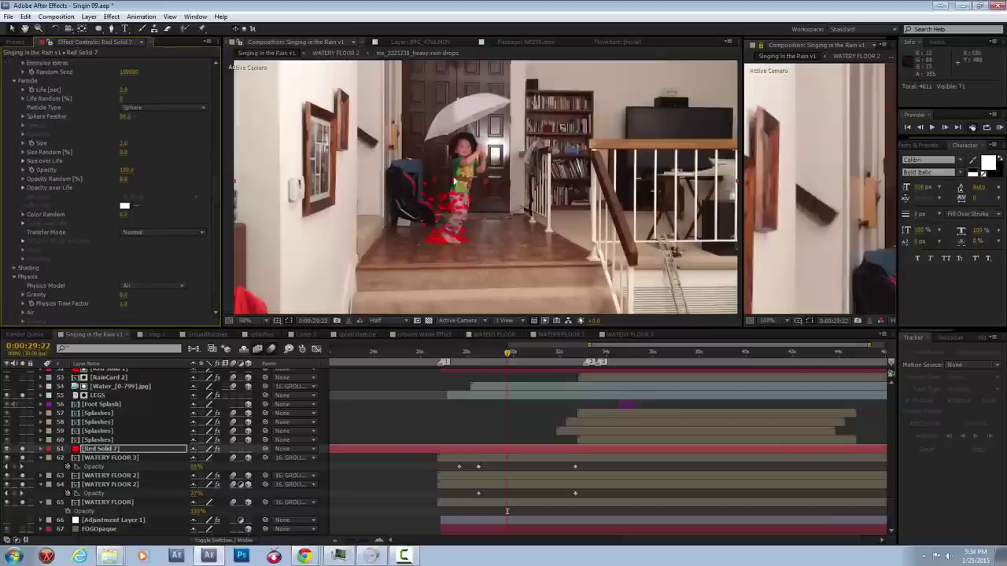
Step: Set WATERY FLOOR 3 as Particular's bounce floor, then duplicate it as FAKEFLOOR
{"action": "left_click", "coordinate": [132, 259]}
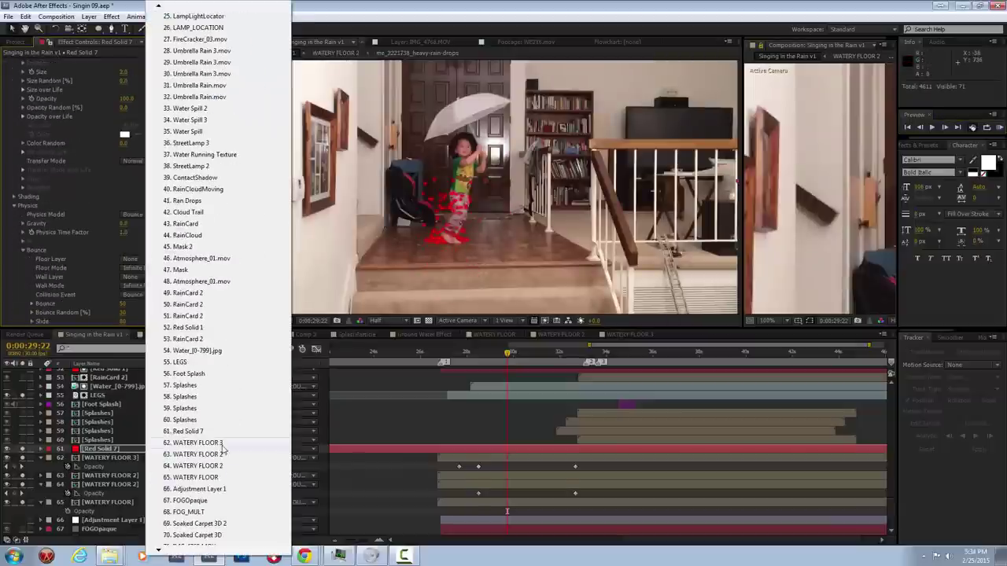
{"action": "left_click", "coordinate": [222, 447]}
{"action": "left_click", "coordinate": [106, 468]}
{"action": "key", "text": "ctrl+d"}
{"action": "key", "text": "Return"}
{"action": "type", "text": "FAKEFLOOR"}
{"action": "left_click", "coordinate": [110, 457]}
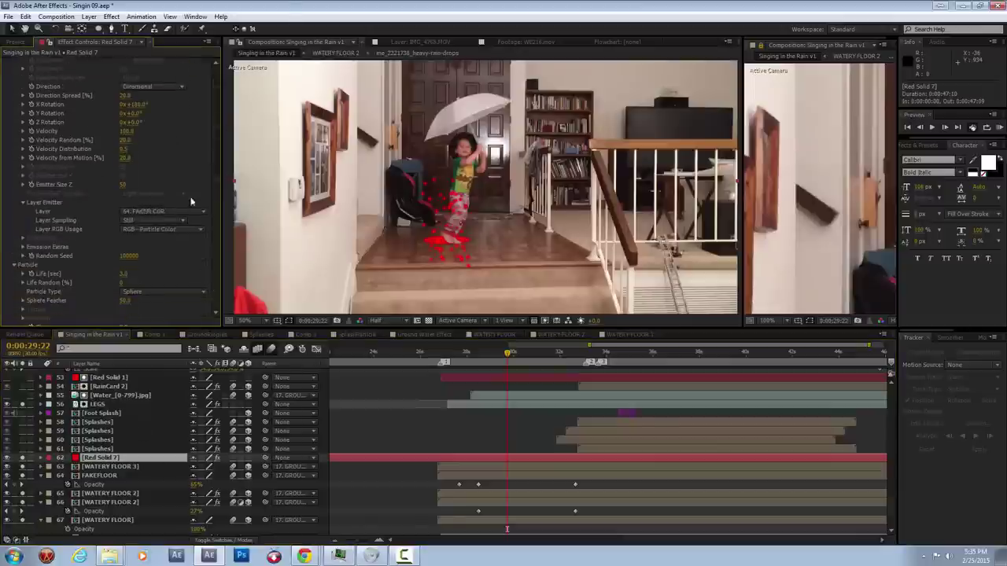
Step: Switch Red Solid 7's Particular bounce floor layer to FAKEFLOOR
{"action": "left_click", "coordinate": [163, 211]}
{"action": "left_click", "coordinate": [188, 344]}
{"action": "left_click", "coordinate": [9, 486]}
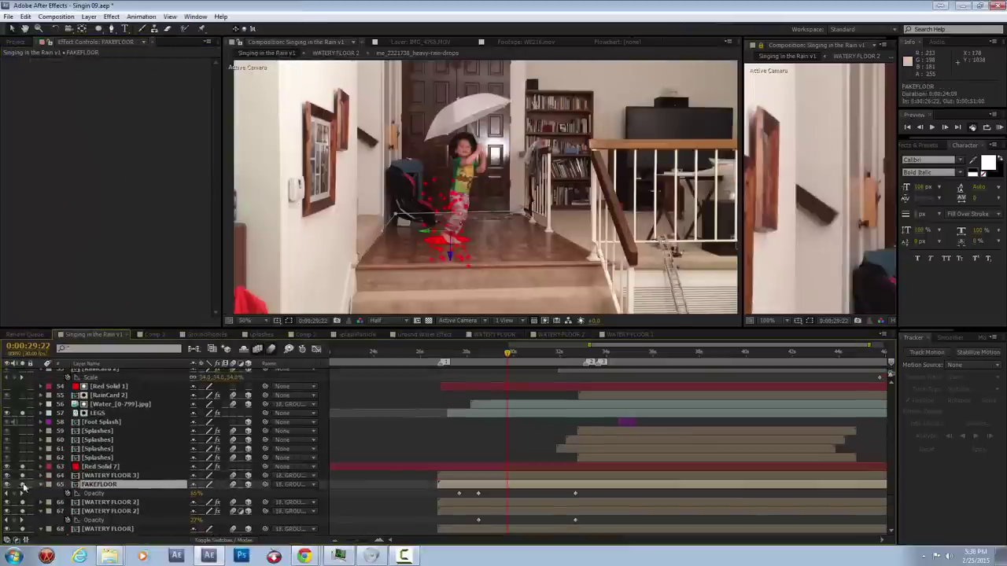
{"action": "left_click", "coordinate": [100, 466]}
{"action": "left_click", "coordinate": [181, 306]}
Step: Hide the FAKEFLOOR layer and view the Red Solid 7 particles alone
{"action": "left_click", "coordinate": [98, 485]}
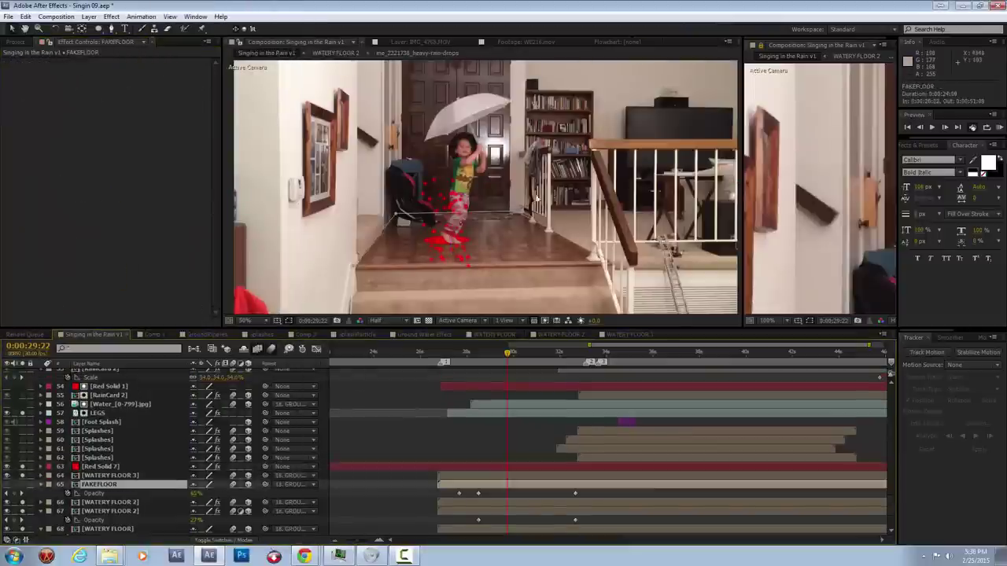
{"action": "left_click", "coordinate": [506, 493]}
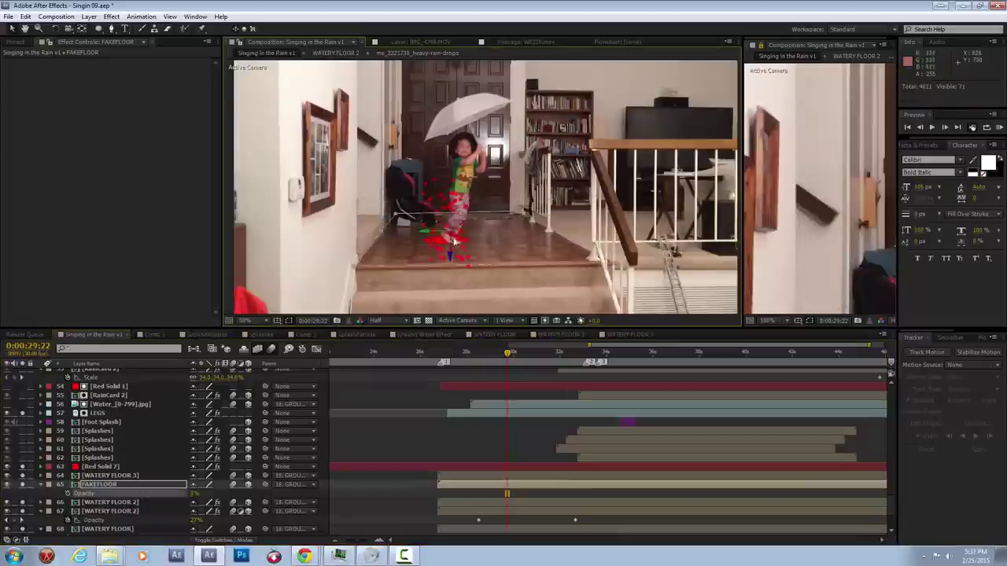
{"action": "left_click", "coordinate": [101, 467]}
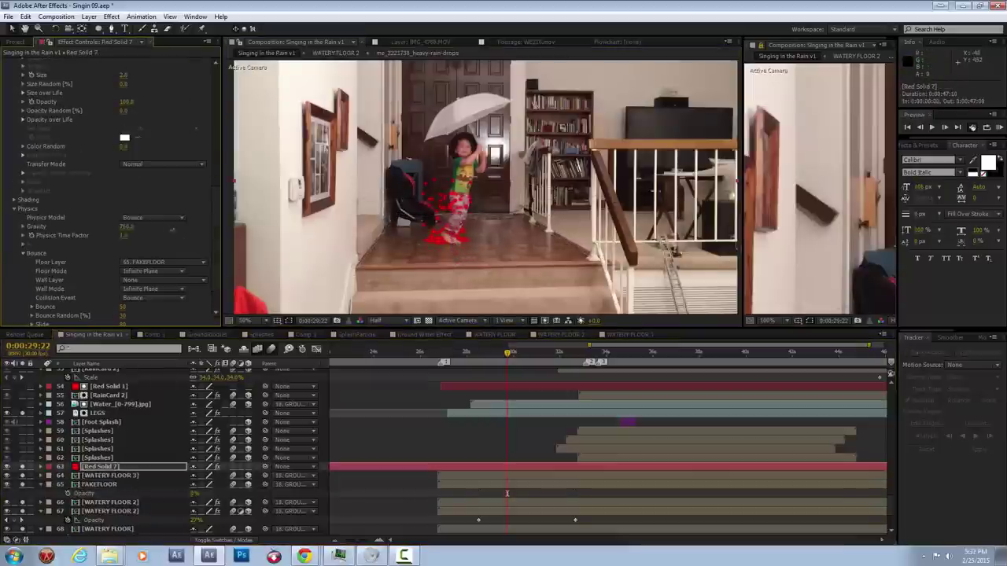
{"action": "left_click", "coordinate": [96, 484]}
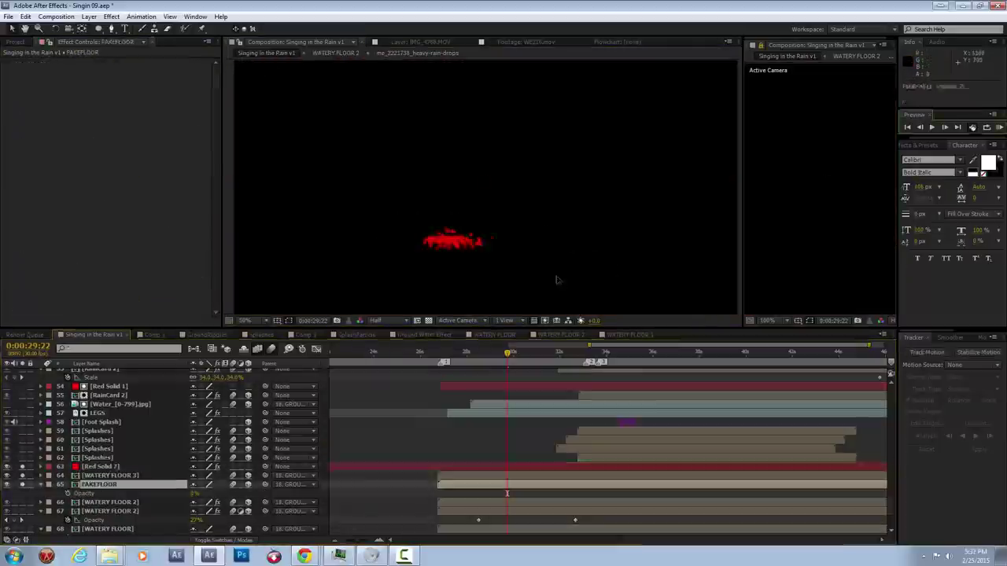
Step: Restore the footage and set Particular's Layer RGB Usage to Lightness - Size
{"action": "left_click", "coordinate": [101, 467]}
{"action": "scroll", "coordinate": [126, 456], "scroll_direction": "down", "scroll_amount": 3}
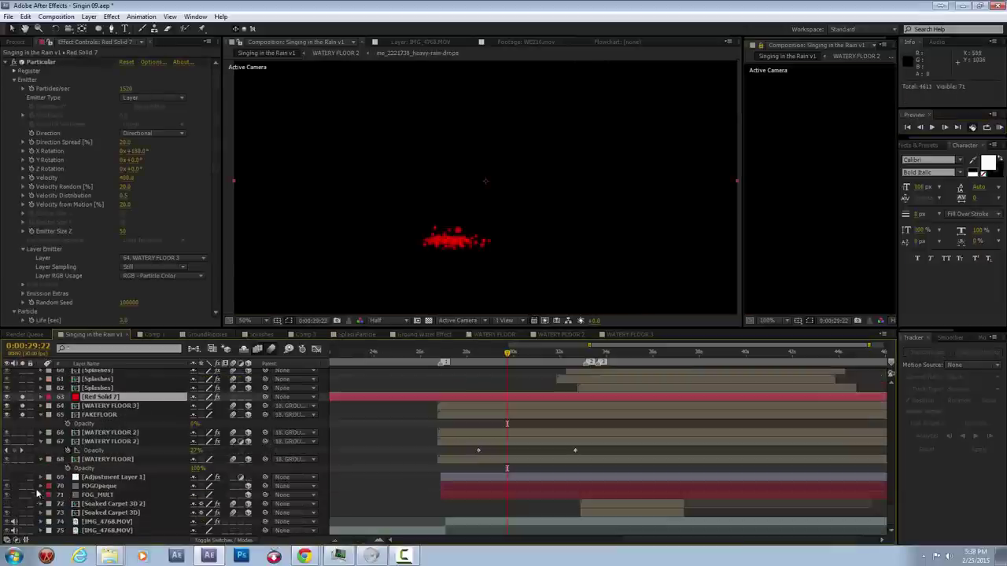
{"action": "scroll", "coordinate": [147, 285], "scroll_direction": "up", "scroll_amount": 5}
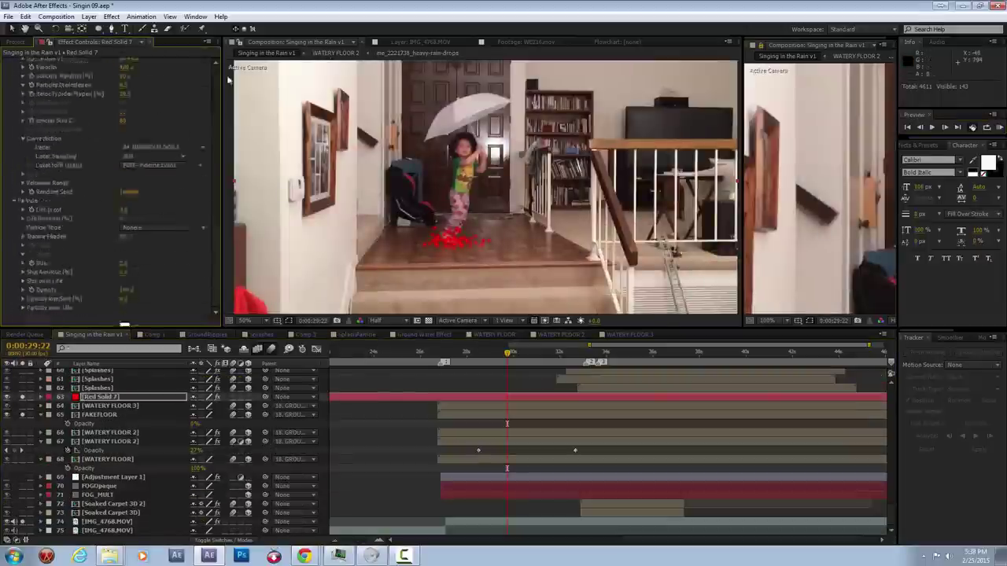
{"action": "scroll", "coordinate": [158, 252], "scroll_direction": "up", "scroll_amount": 5}
{"action": "scroll", "coordinate": [164, 211], "scroll_direction": "up", "scroll_amount": 5}
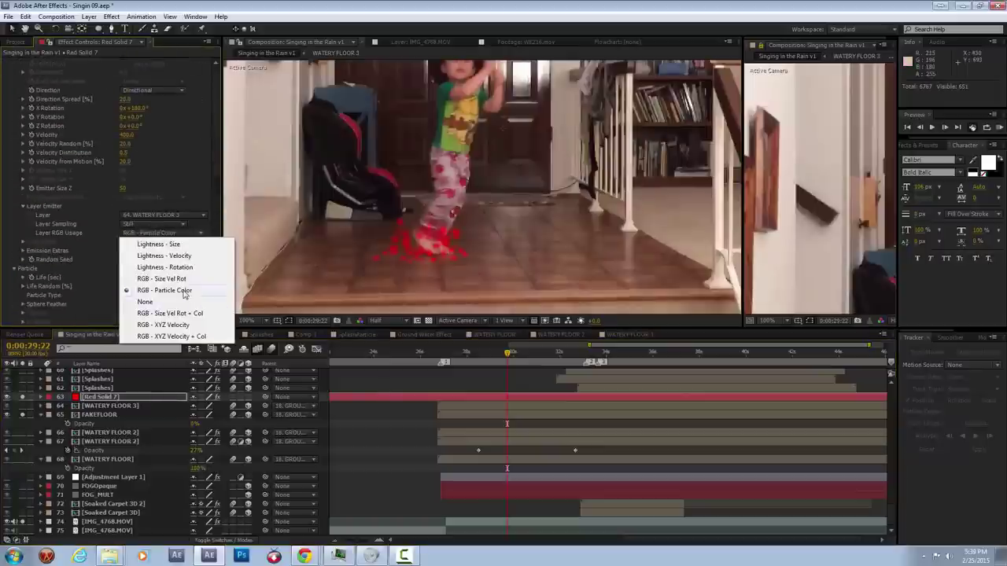
{"action": "left_click", "coordinate": [158, 244]}
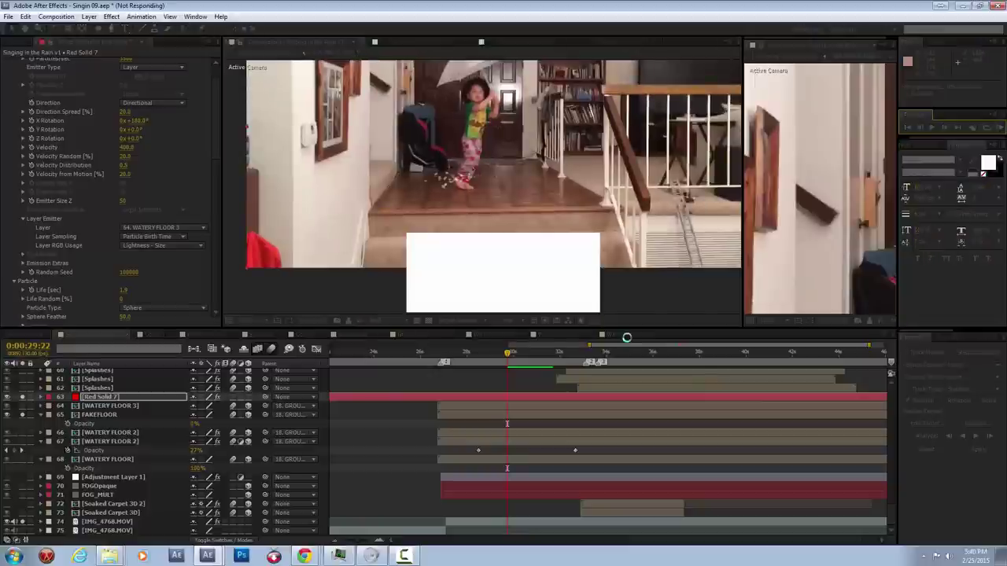
Step: Replay the splash to inspect droplets, then select WATERY FLOOR 3 and FAKEFLOOR
{"action": "left_click", "coordinate": [455, 359]}
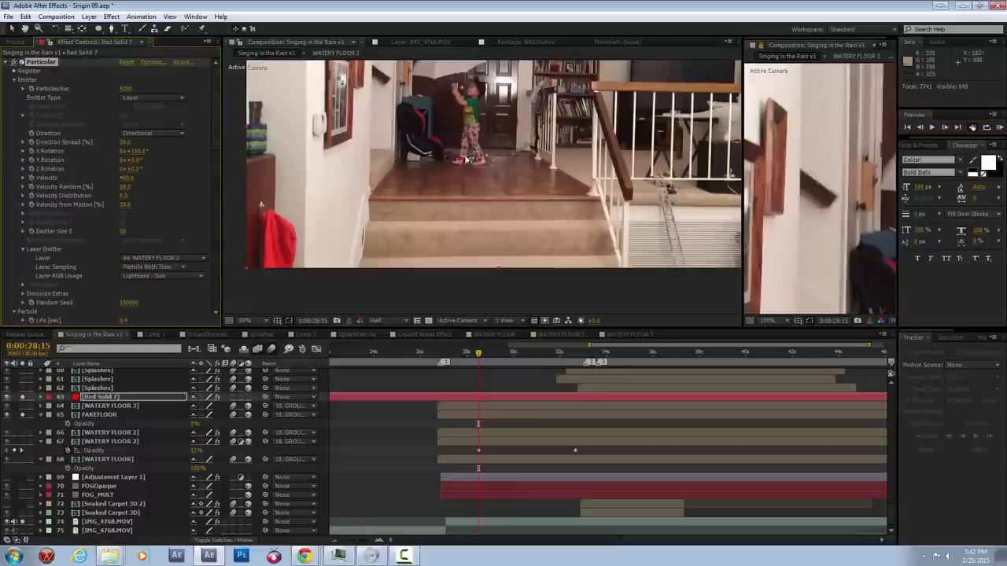
{"action": "key", "text": "period"}
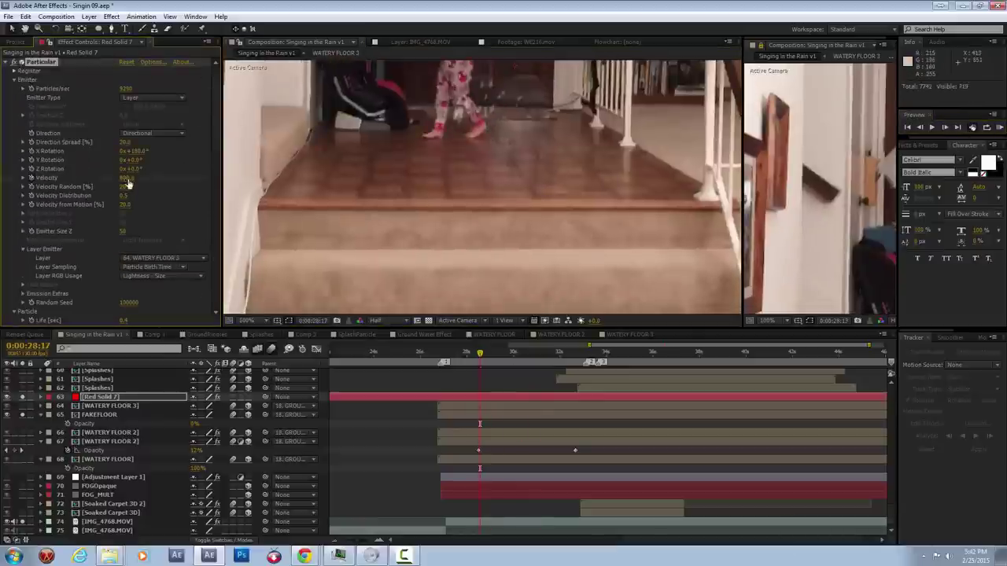
{"action": "left_click", "coordinate": [110, 414]}
{"action": "left_click", "coordinate": [122, 406], "text": "shift"}
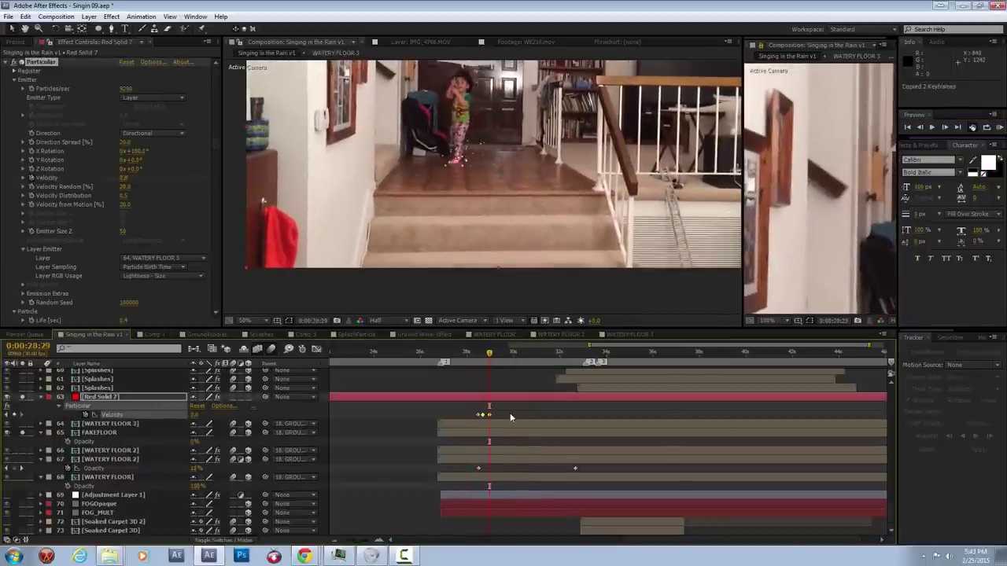
Step: Paste Red Solid 7's Velocity keyframes at each successive footstep moment
{"action": "key", "text": "ctrl+v"}
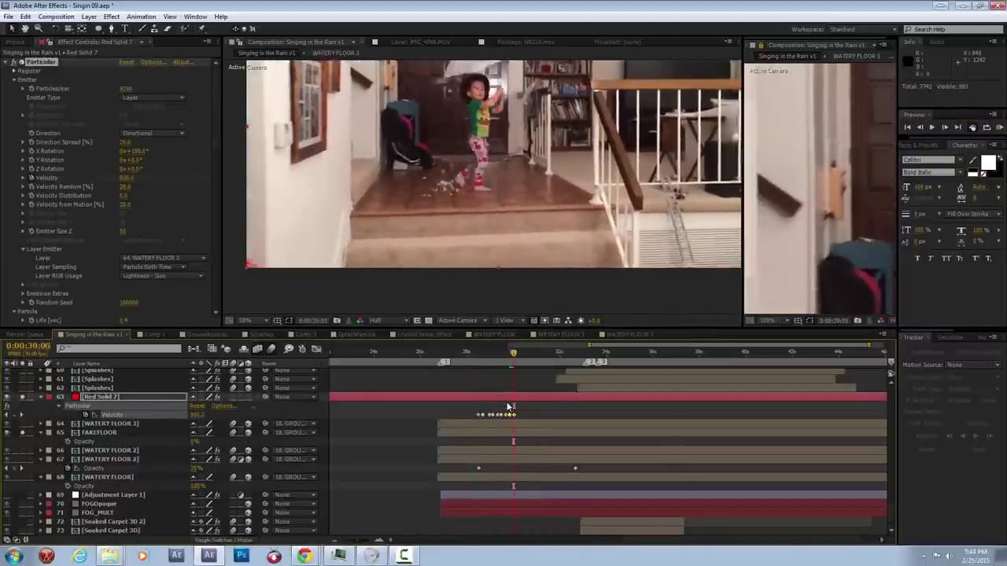
{"action": "left_click_drag", "start_coordinate": [514, 354], "coordinate": [549, 355]}
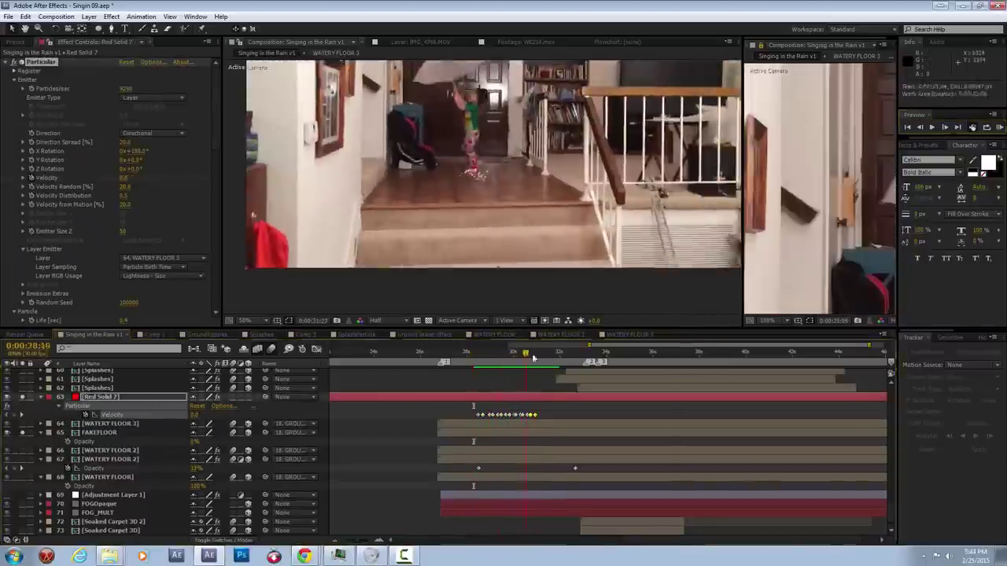
{"action": "left_click_drag", "start_coordinate": [548, 354], "coordinate": [583, 354]}
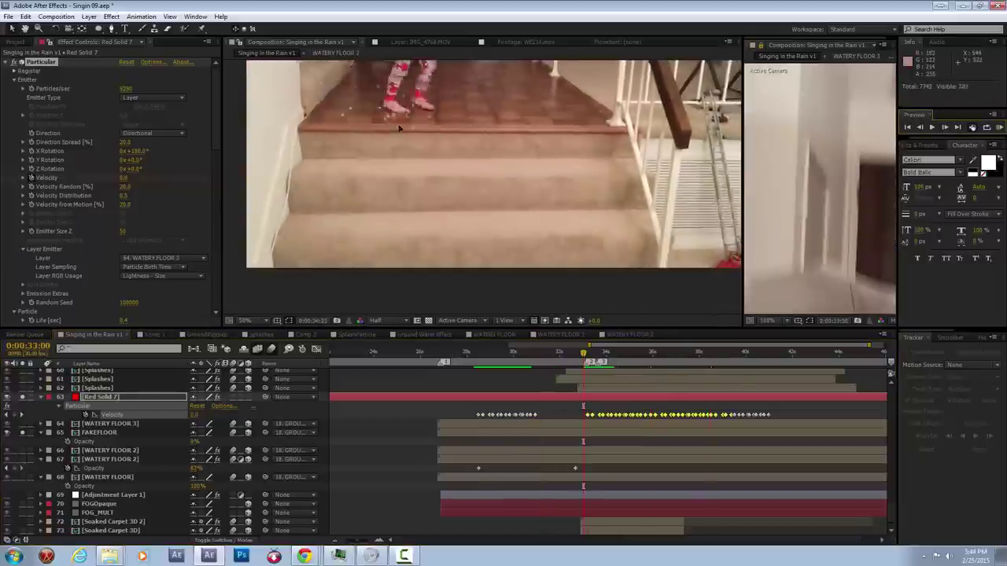
{"action": "scroll", "coordinate": [218, 199], "scroll_direction": "down", "scroll_amount": 5}
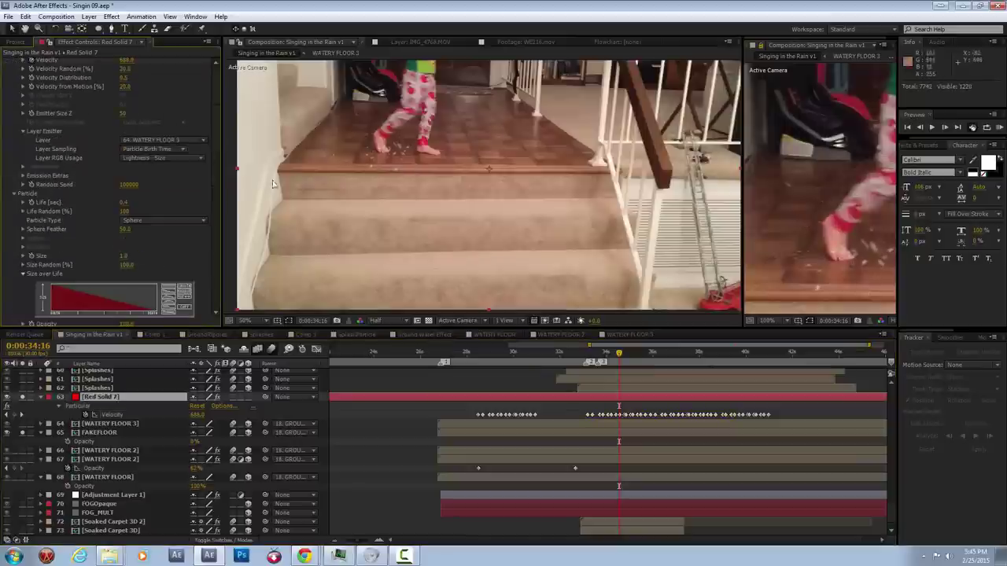
{"action": "left_click", "coordinate": [111, 415]}
Step: Show the velocity keyframes as a graph and preview the footstep splashes
{"action": "left_click", "coordinate": [316, 349]}
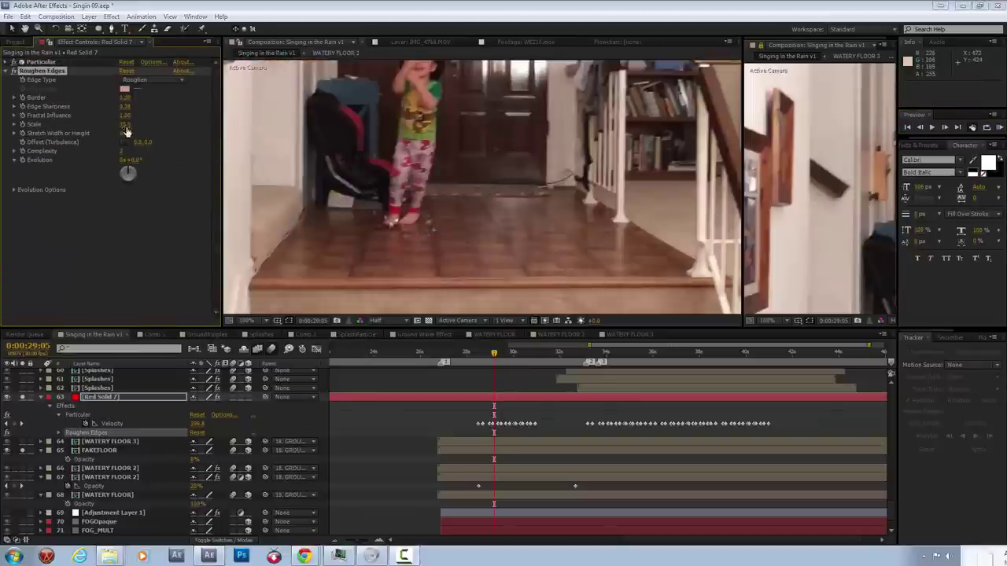
{"action": "key", "text": "space"}
{"action": "key", "text": "space"}
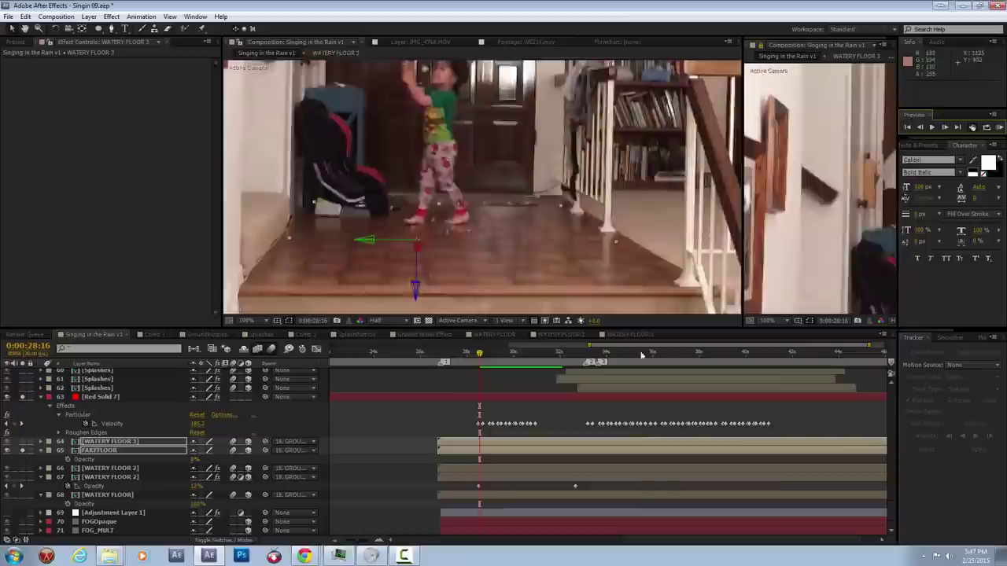
Step: Move the playhead to a later footstep to continue the velocity bursts
{"action": "left_click", "coordinate": [832, 358]}
{"action": "key", "text": "space"}
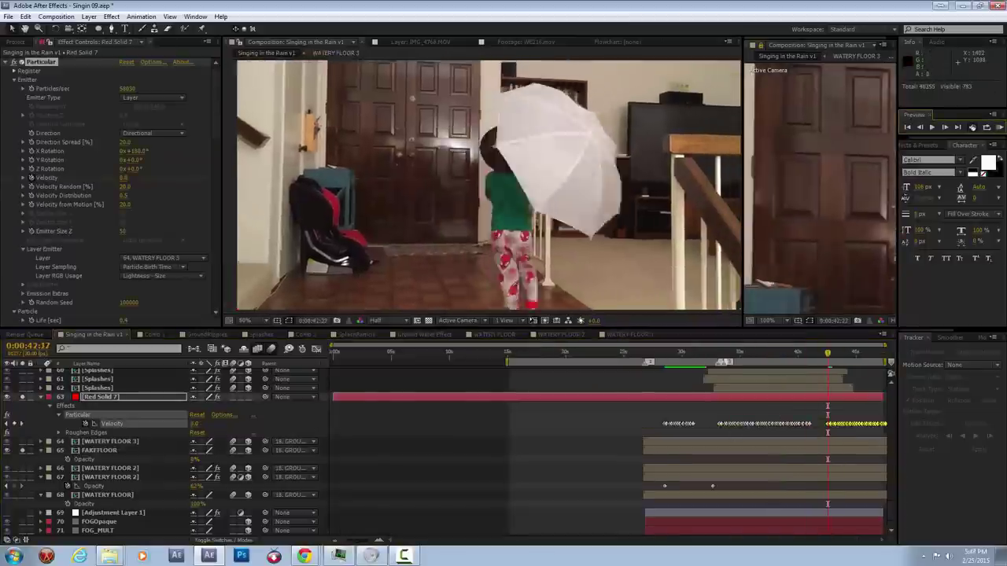